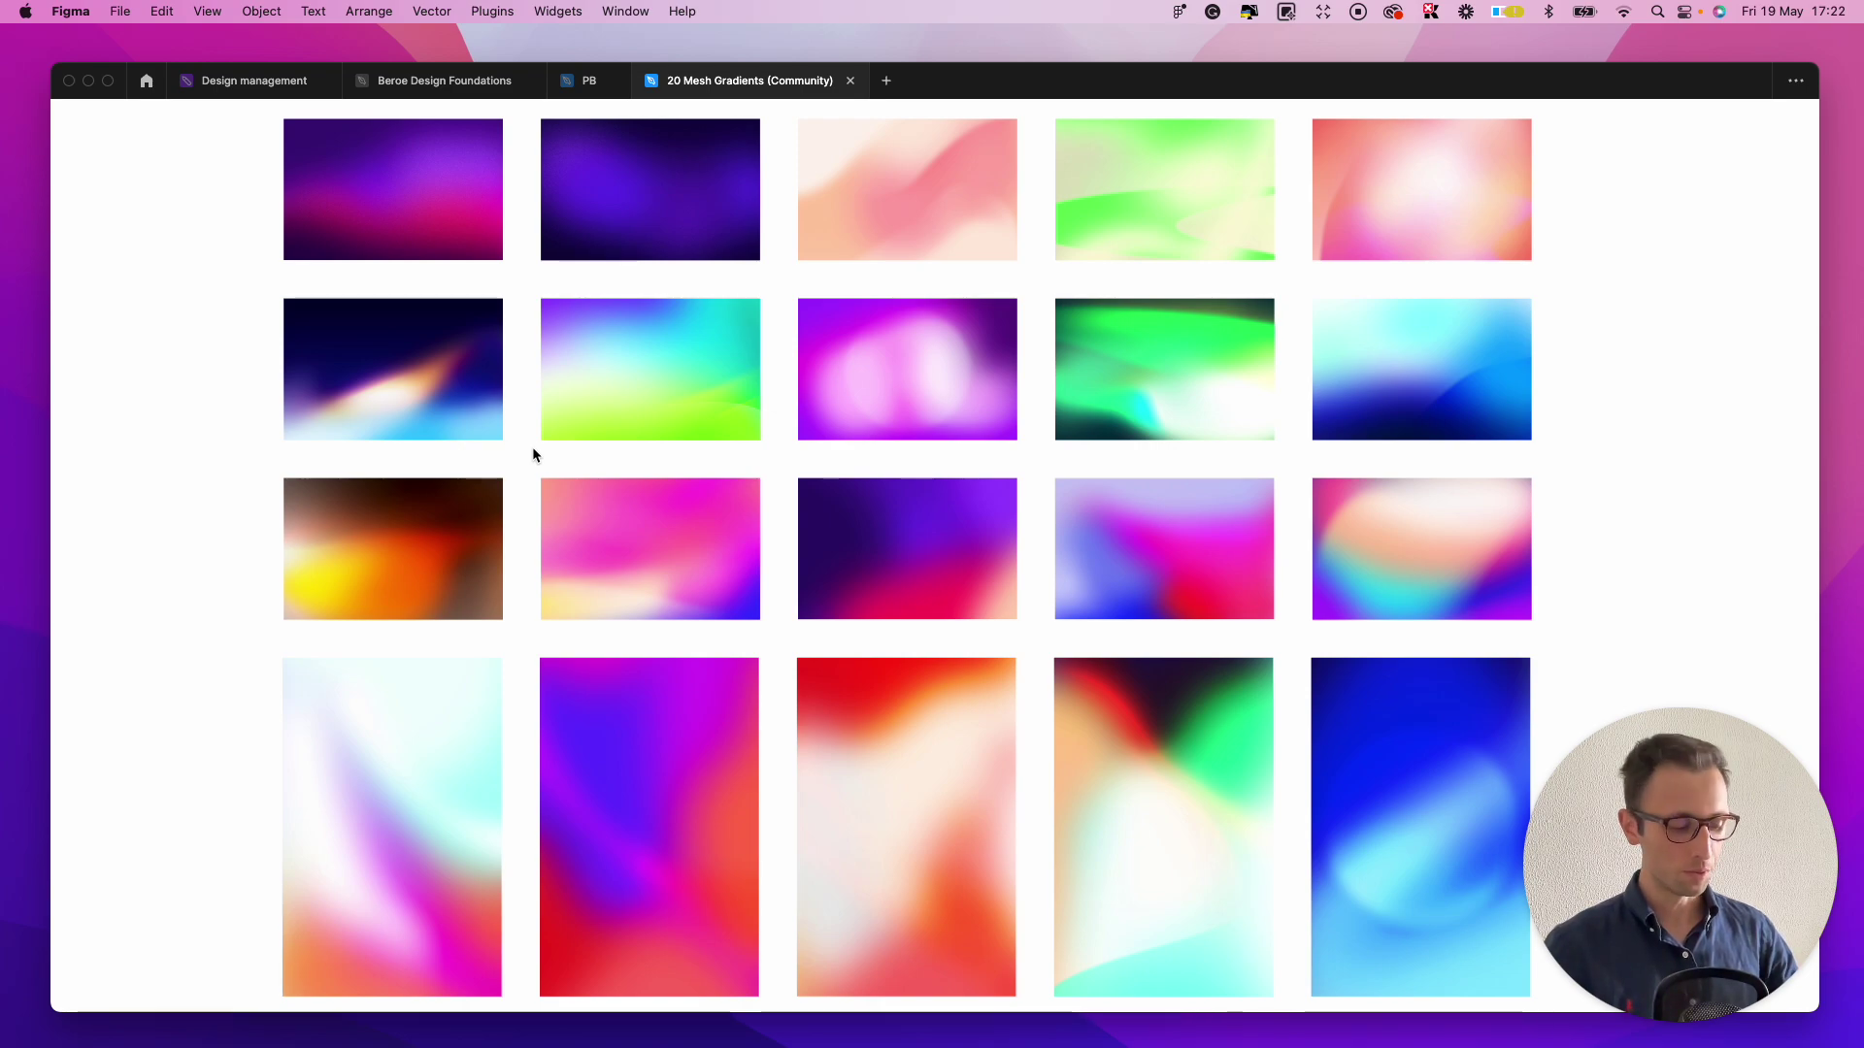
- Restore the hidden toolbar and panels with Cmd+\ and scroll the 20 Mesh Gradients canvas
key("super+backslash")
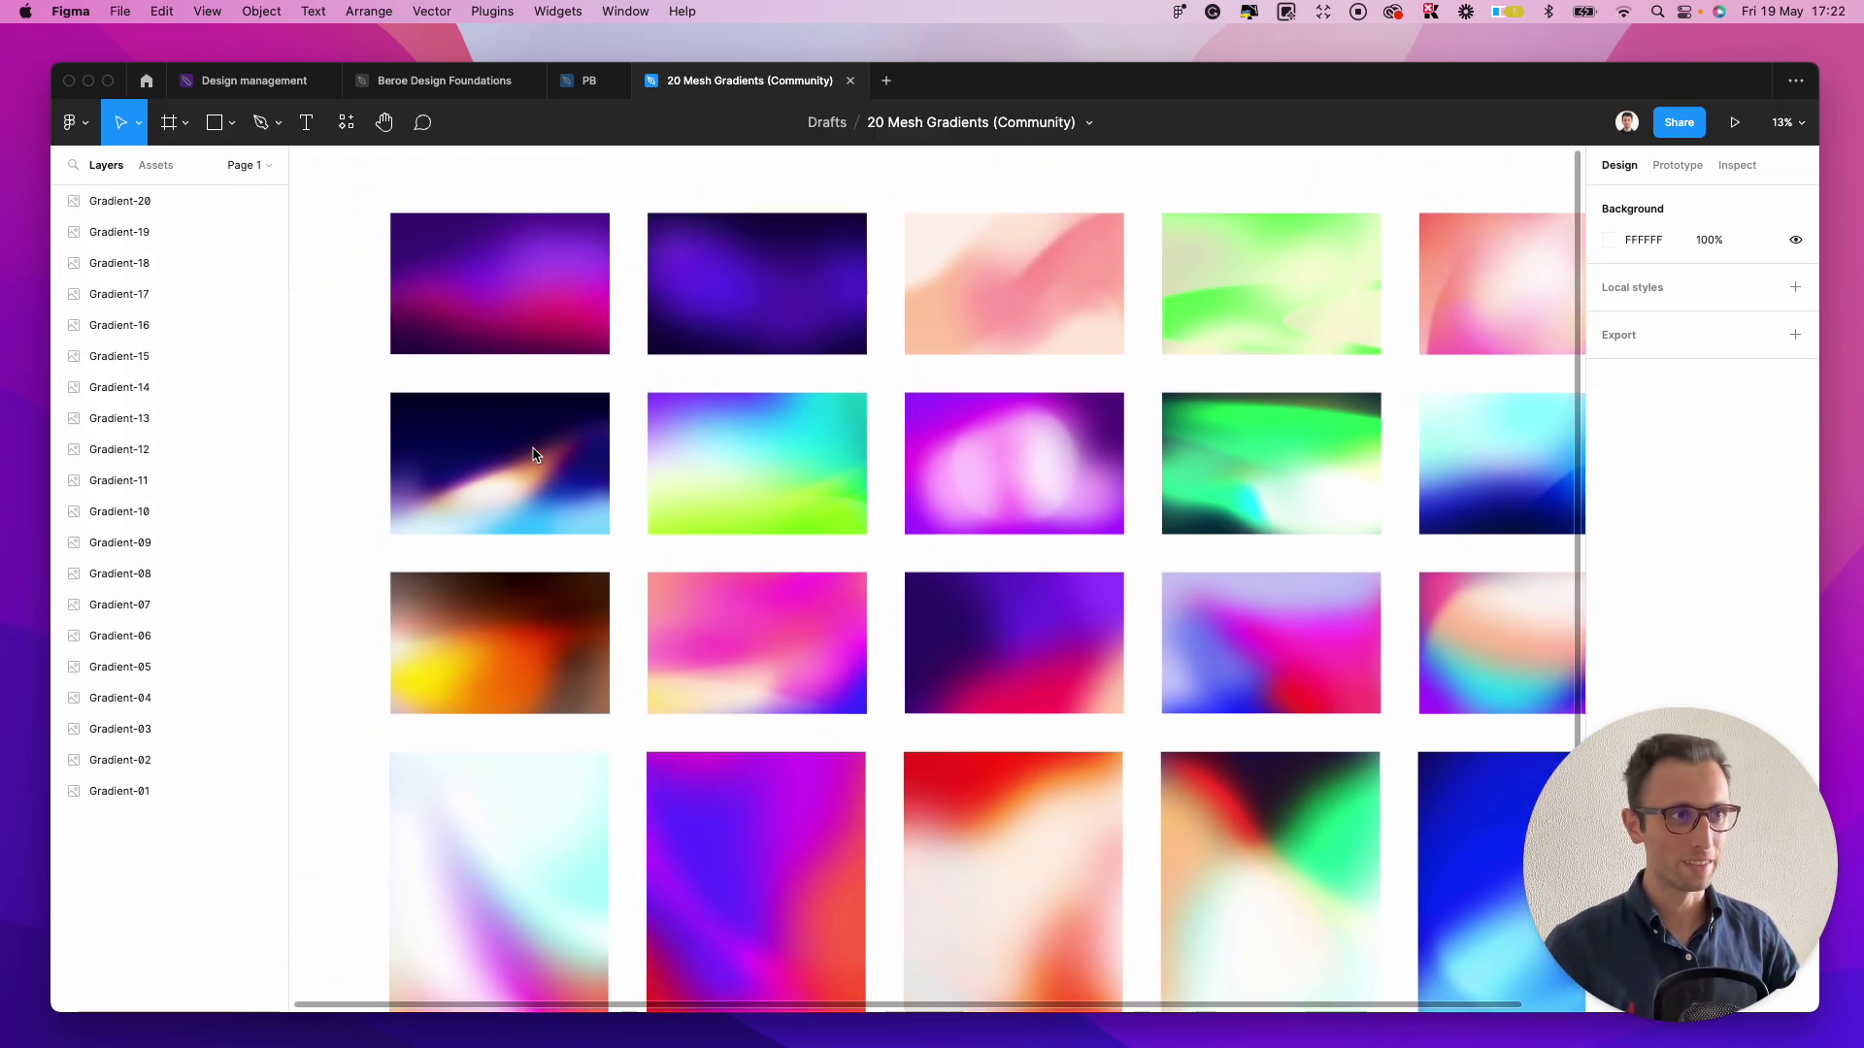
scroll(534, 454, "left", 10)
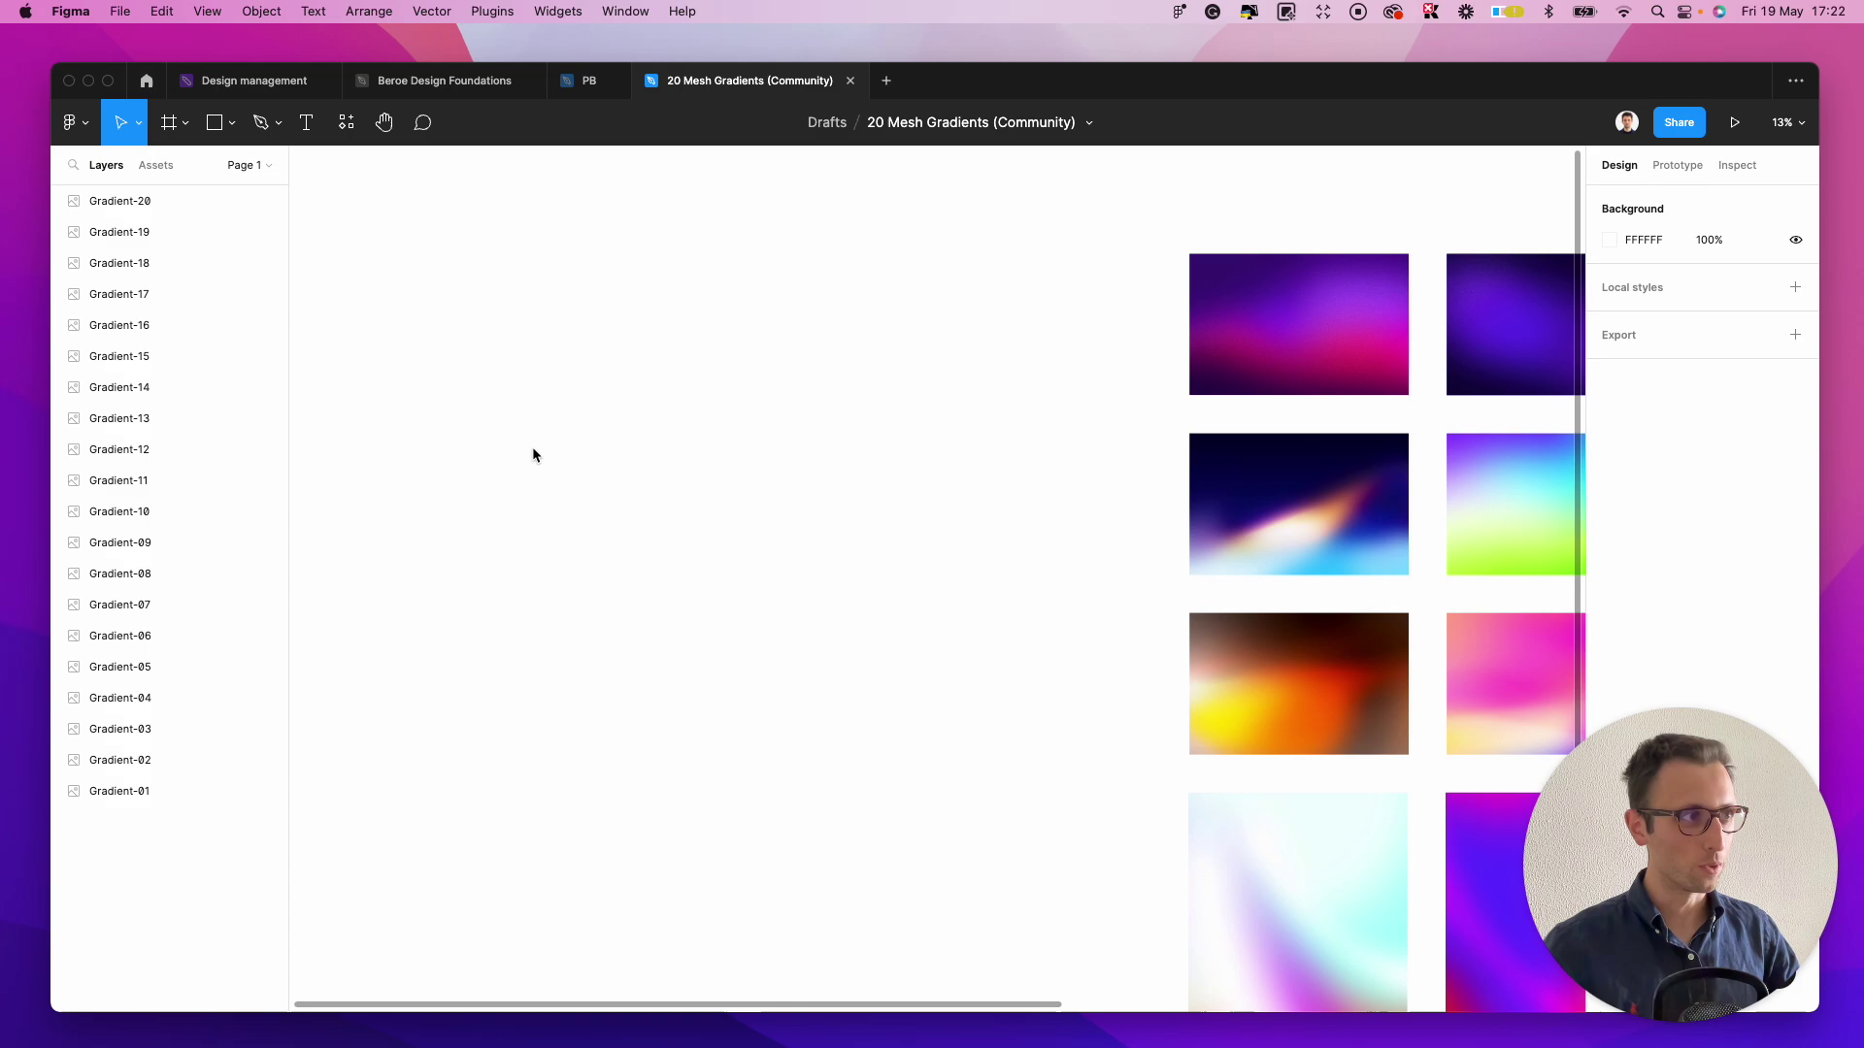
- Search the plugins for 'mesh' and run the Mesh Gradient plugin
left_click(85, 125)
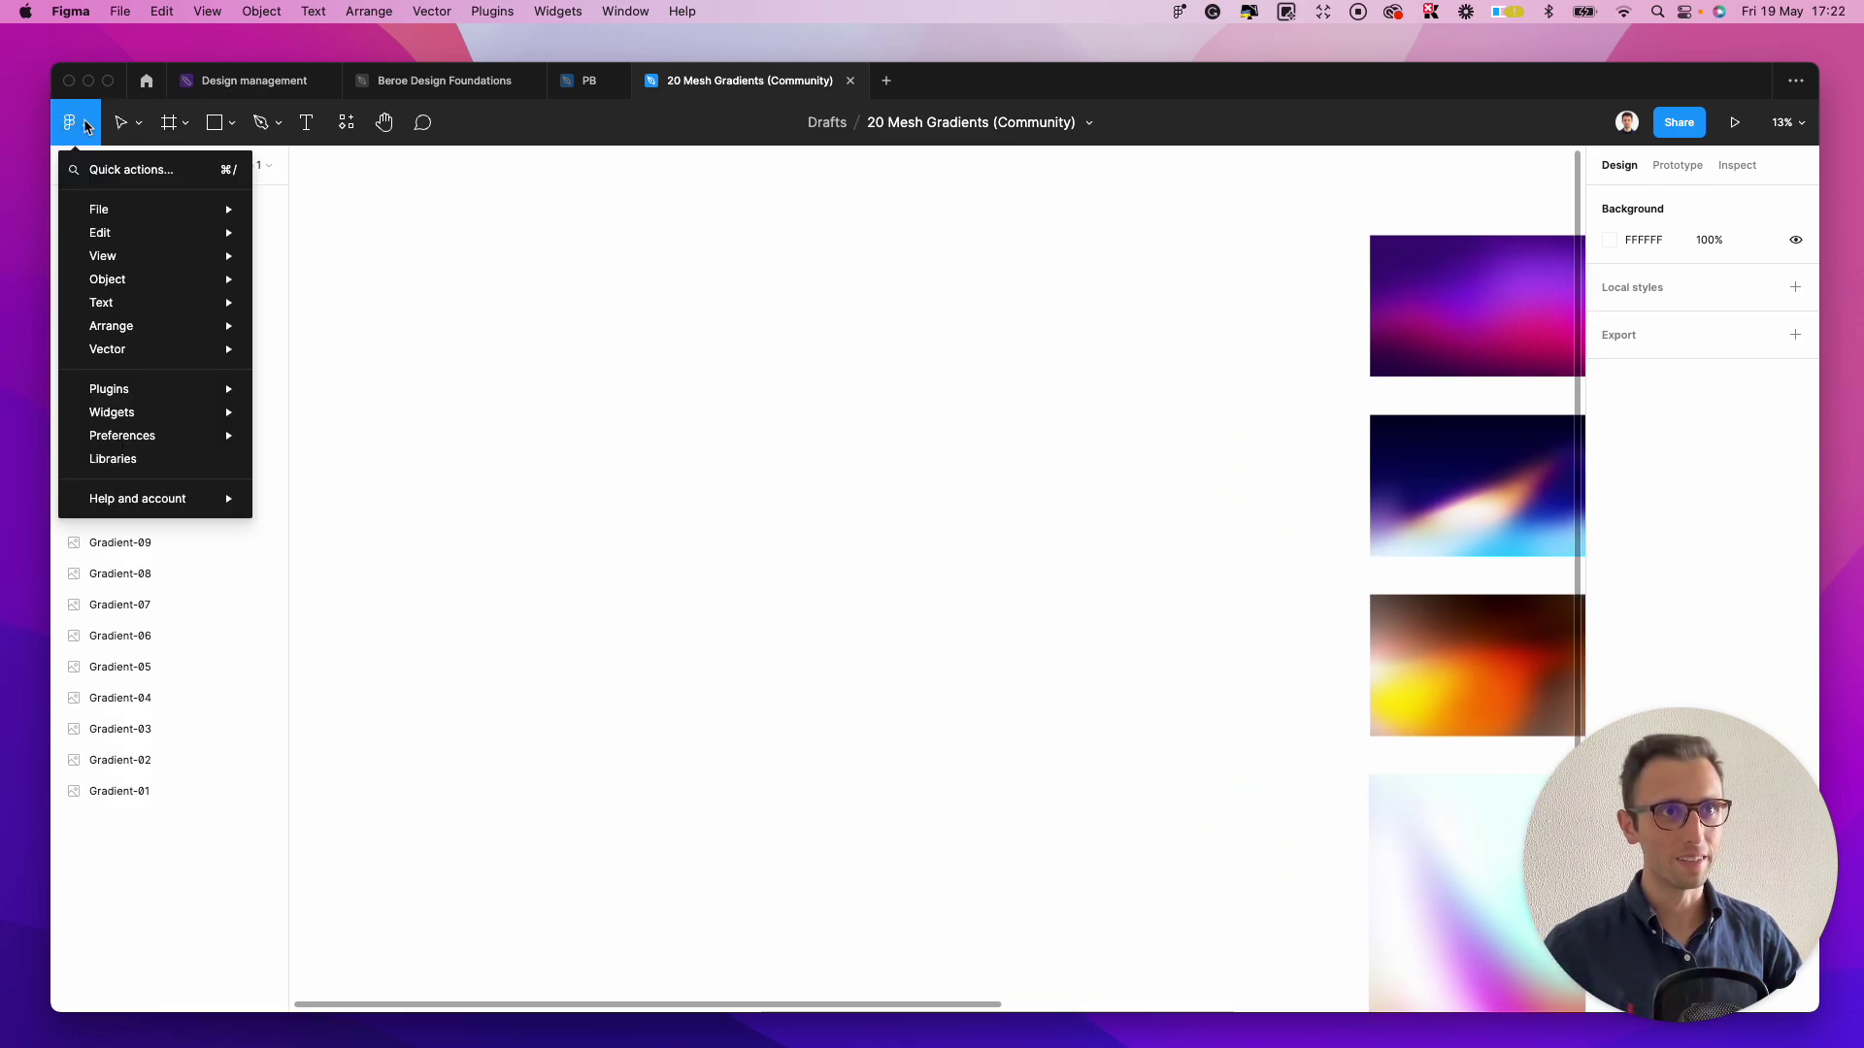
mouse_move(147, 390)
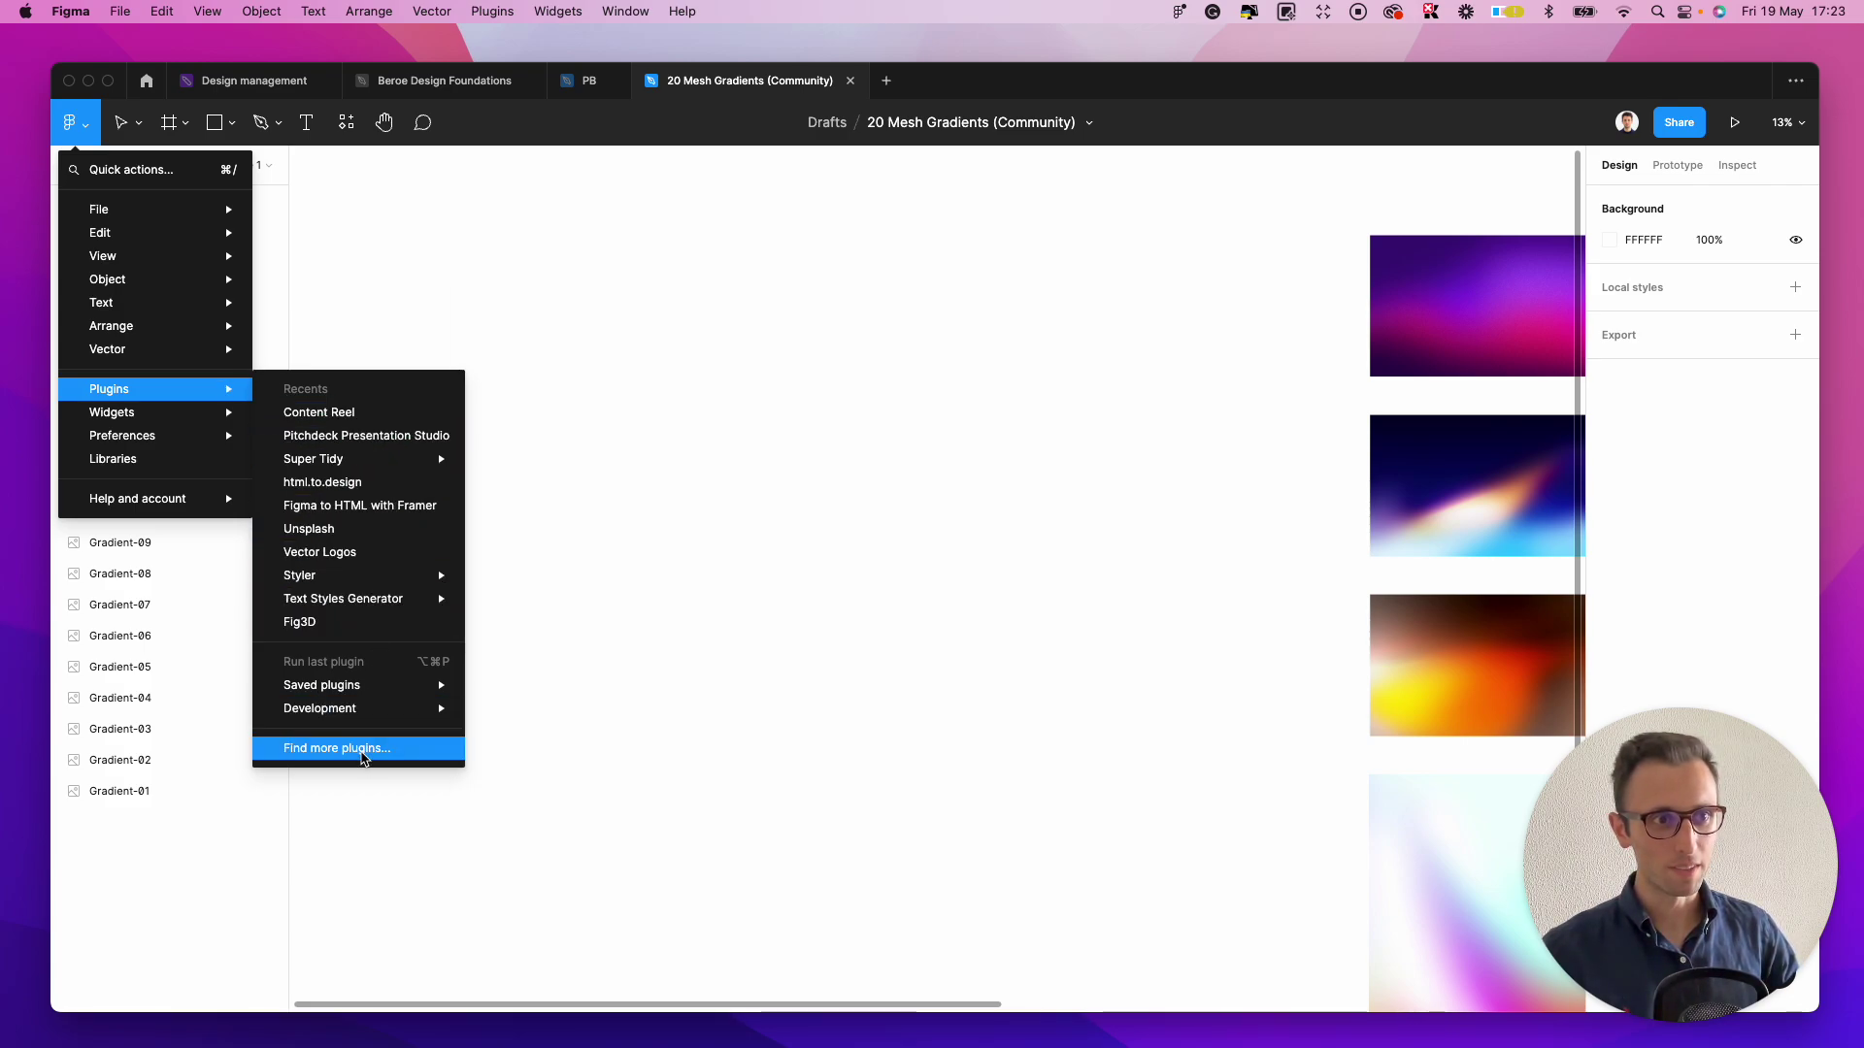
left_click(361, 754)
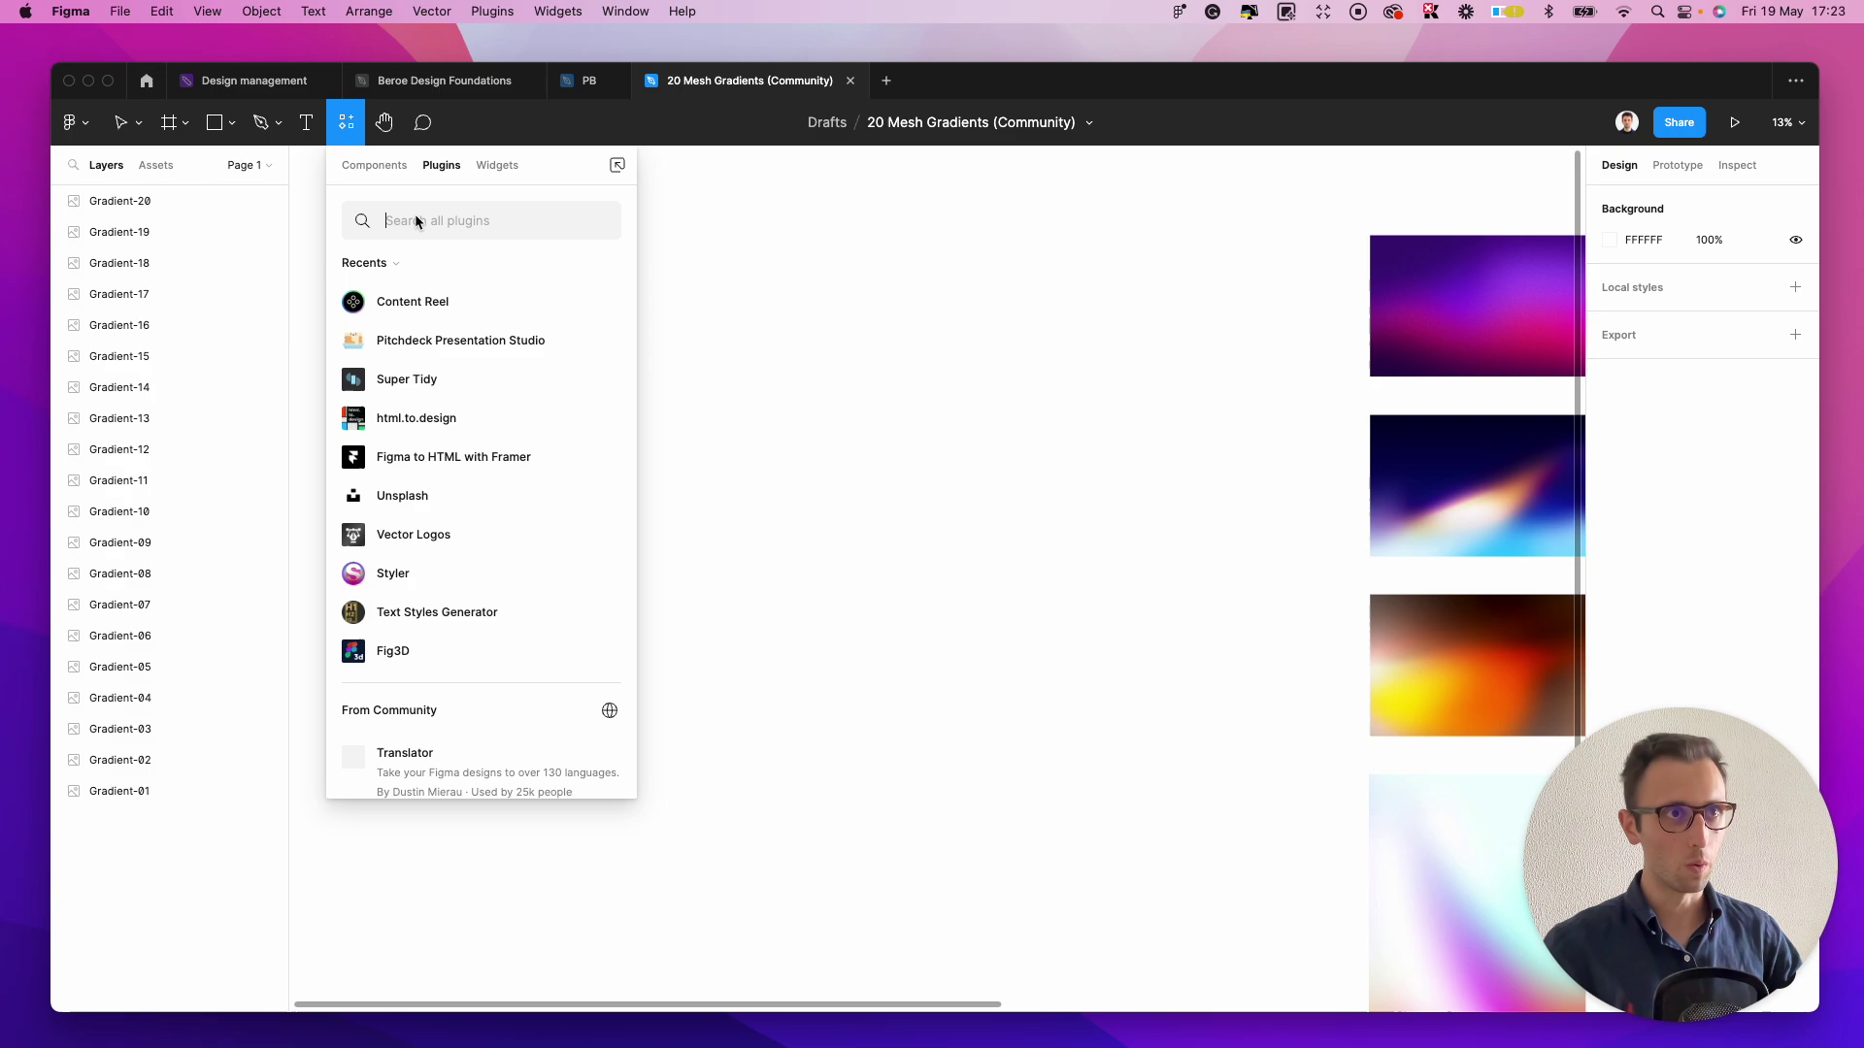
type("mesh")
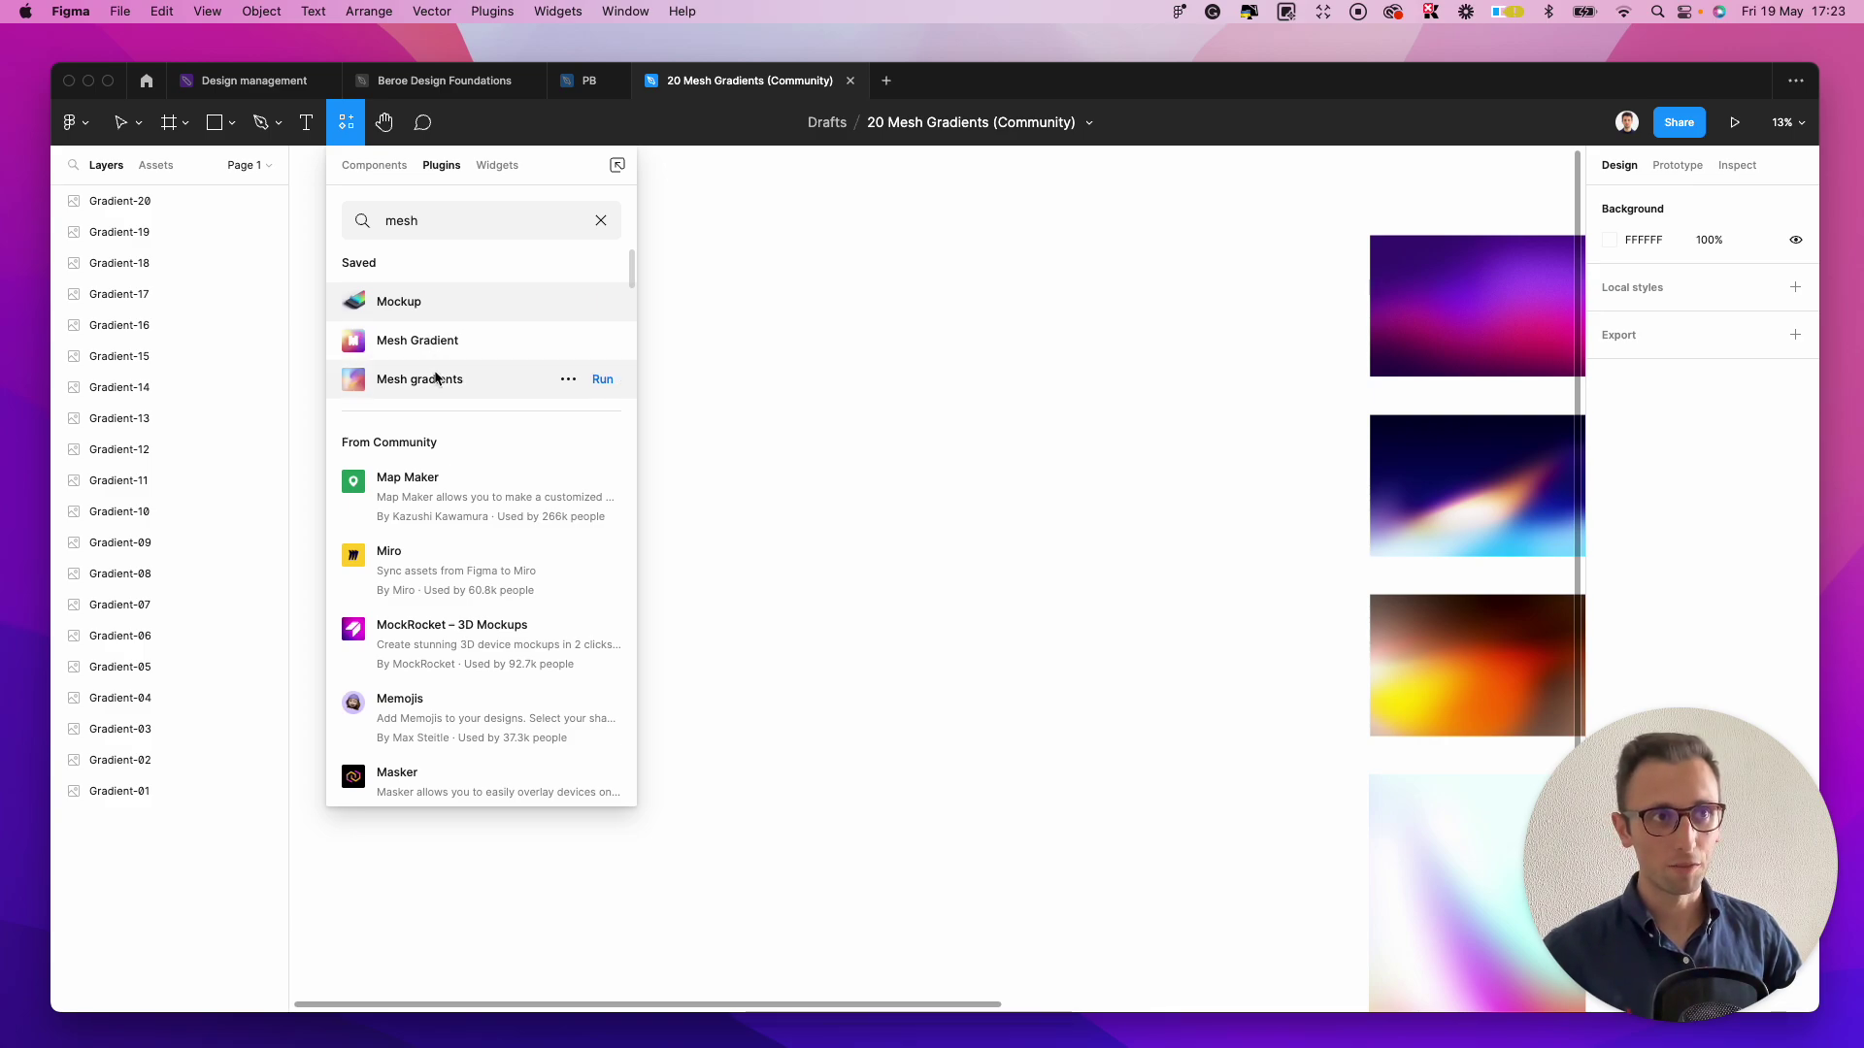
mouse_move(443, 366)
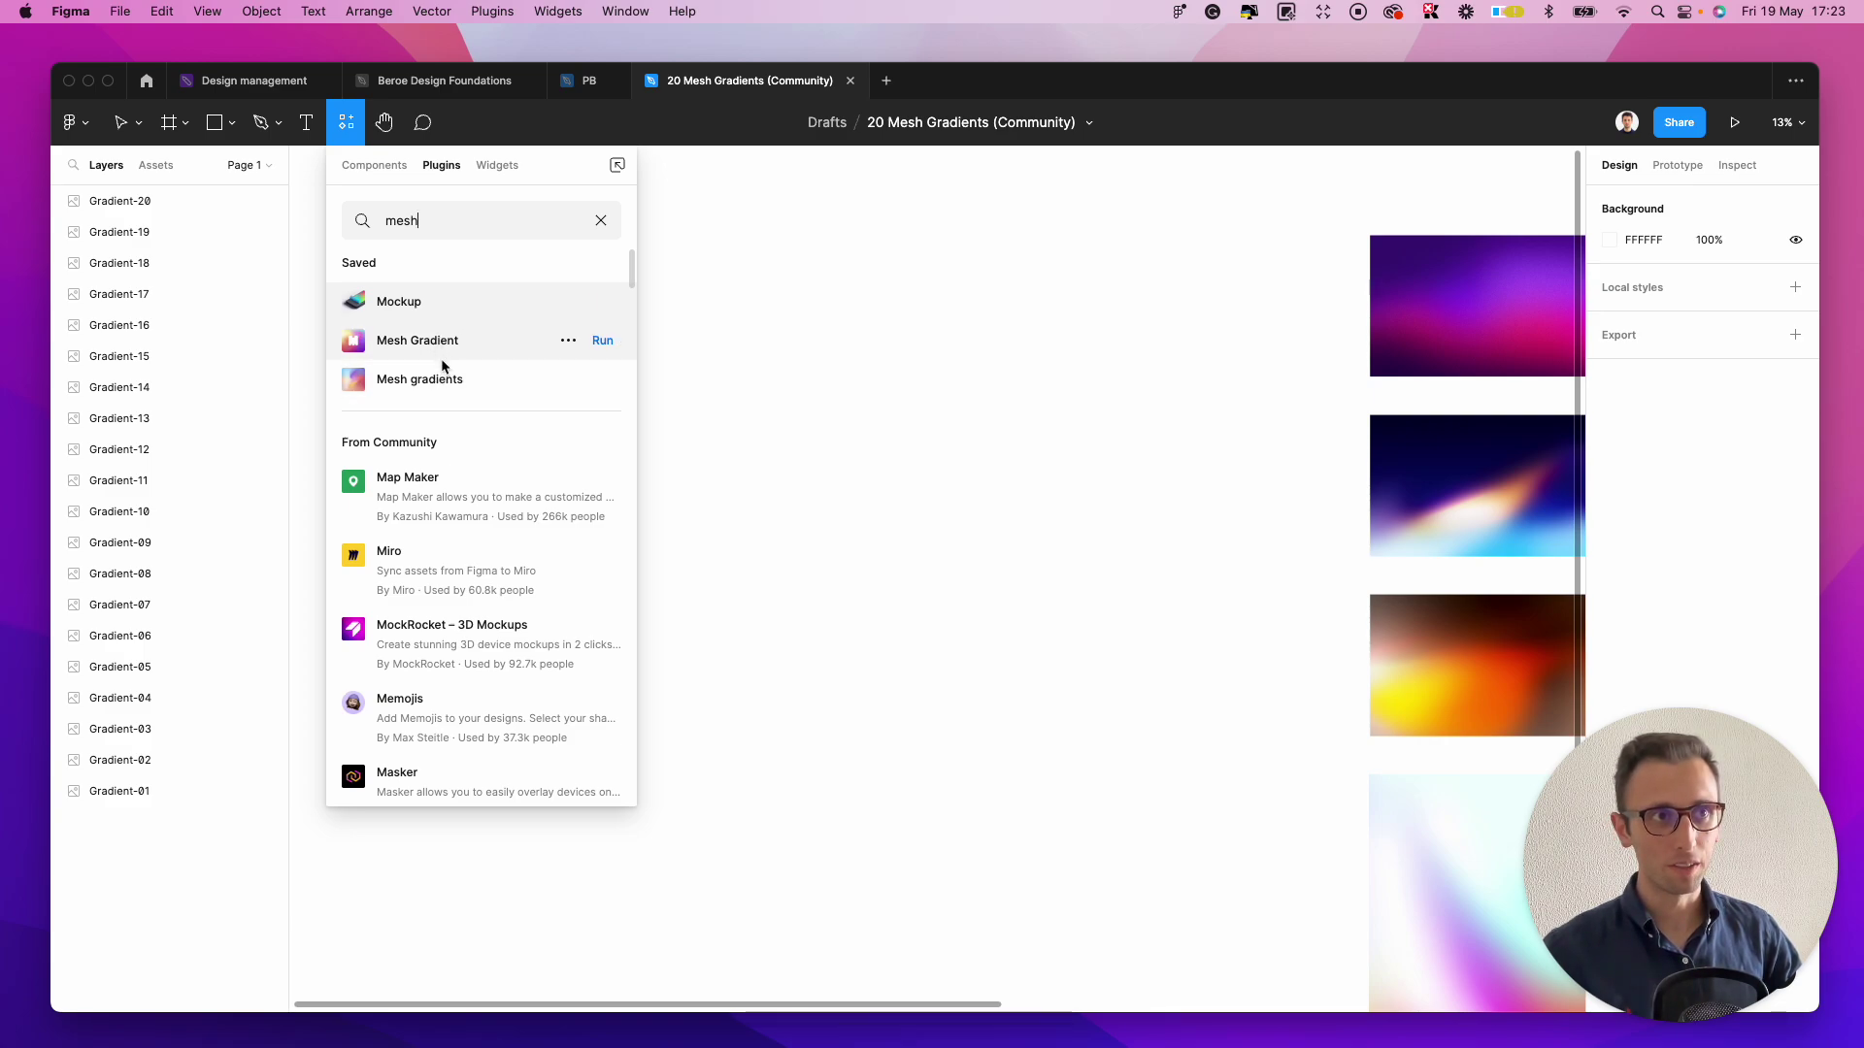
left_click(602, 340)
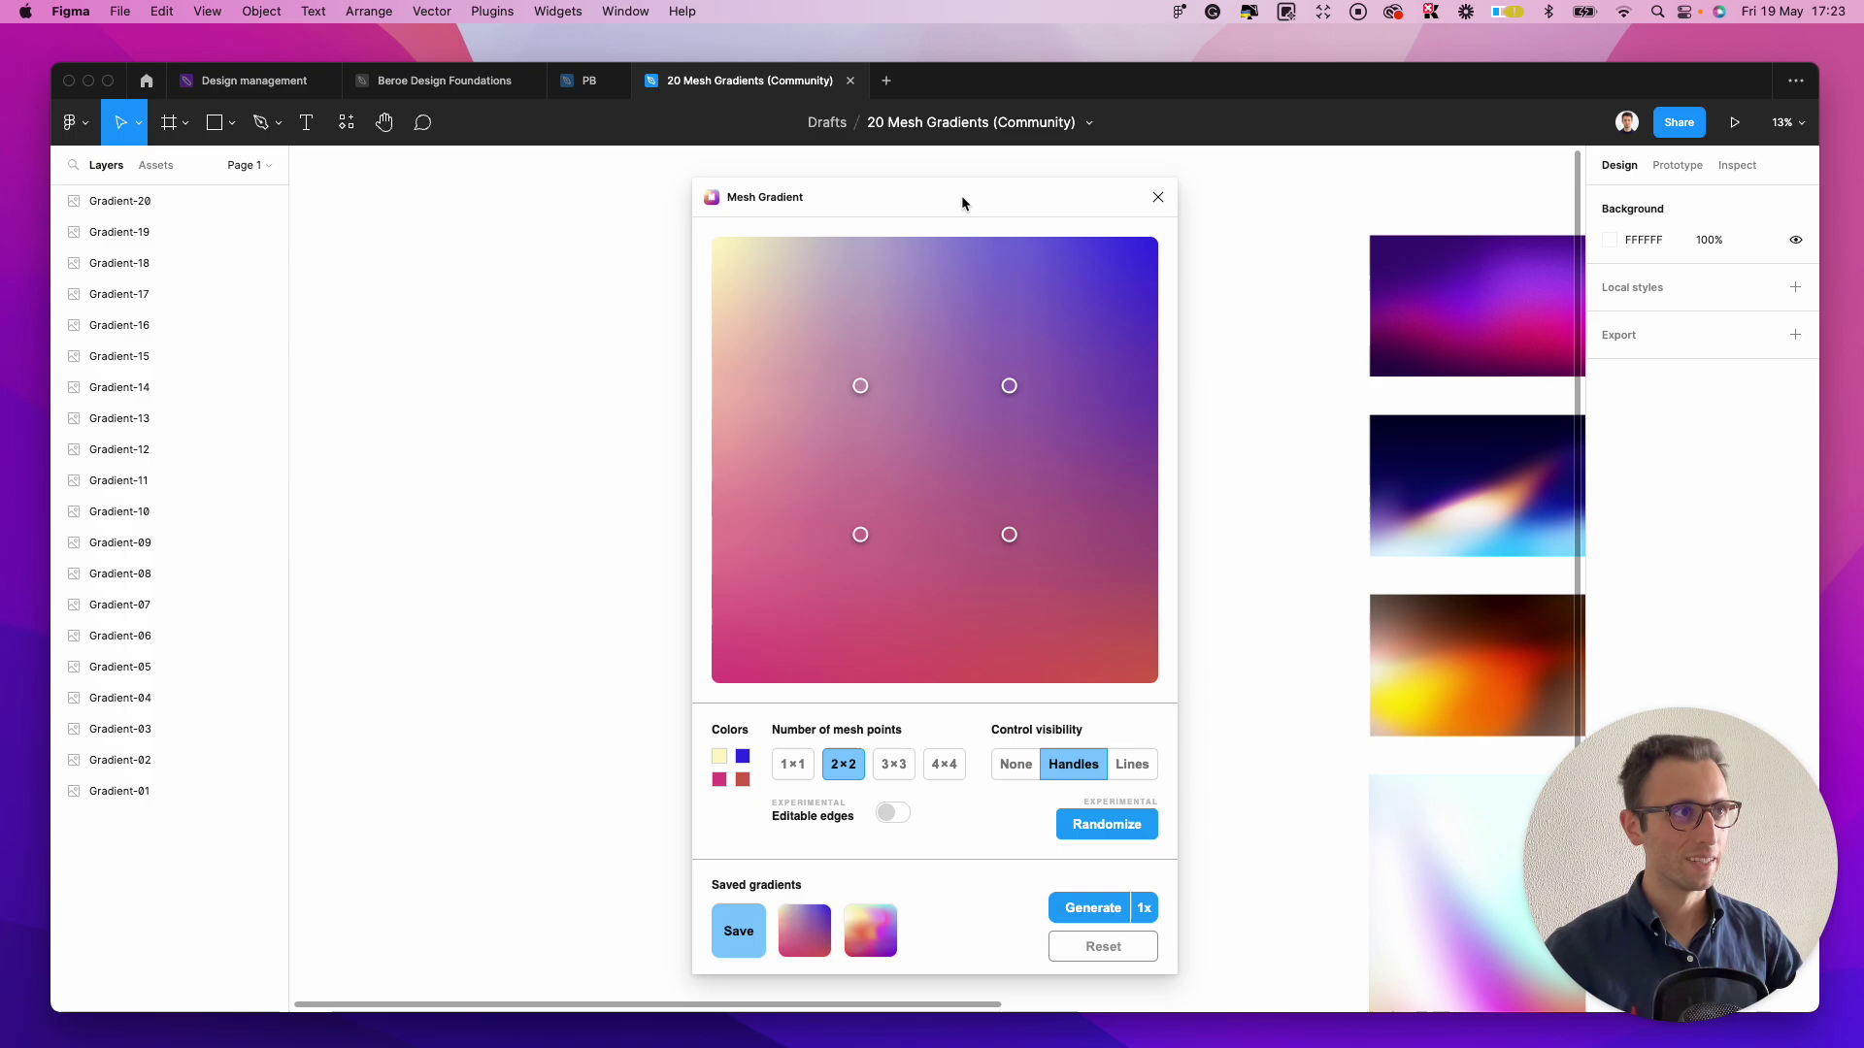
- Reposition the plugin window, drag the top-left and lower-left points outward, and colour the top-right point blue
left_click_drag(961, 195, 869, 190)
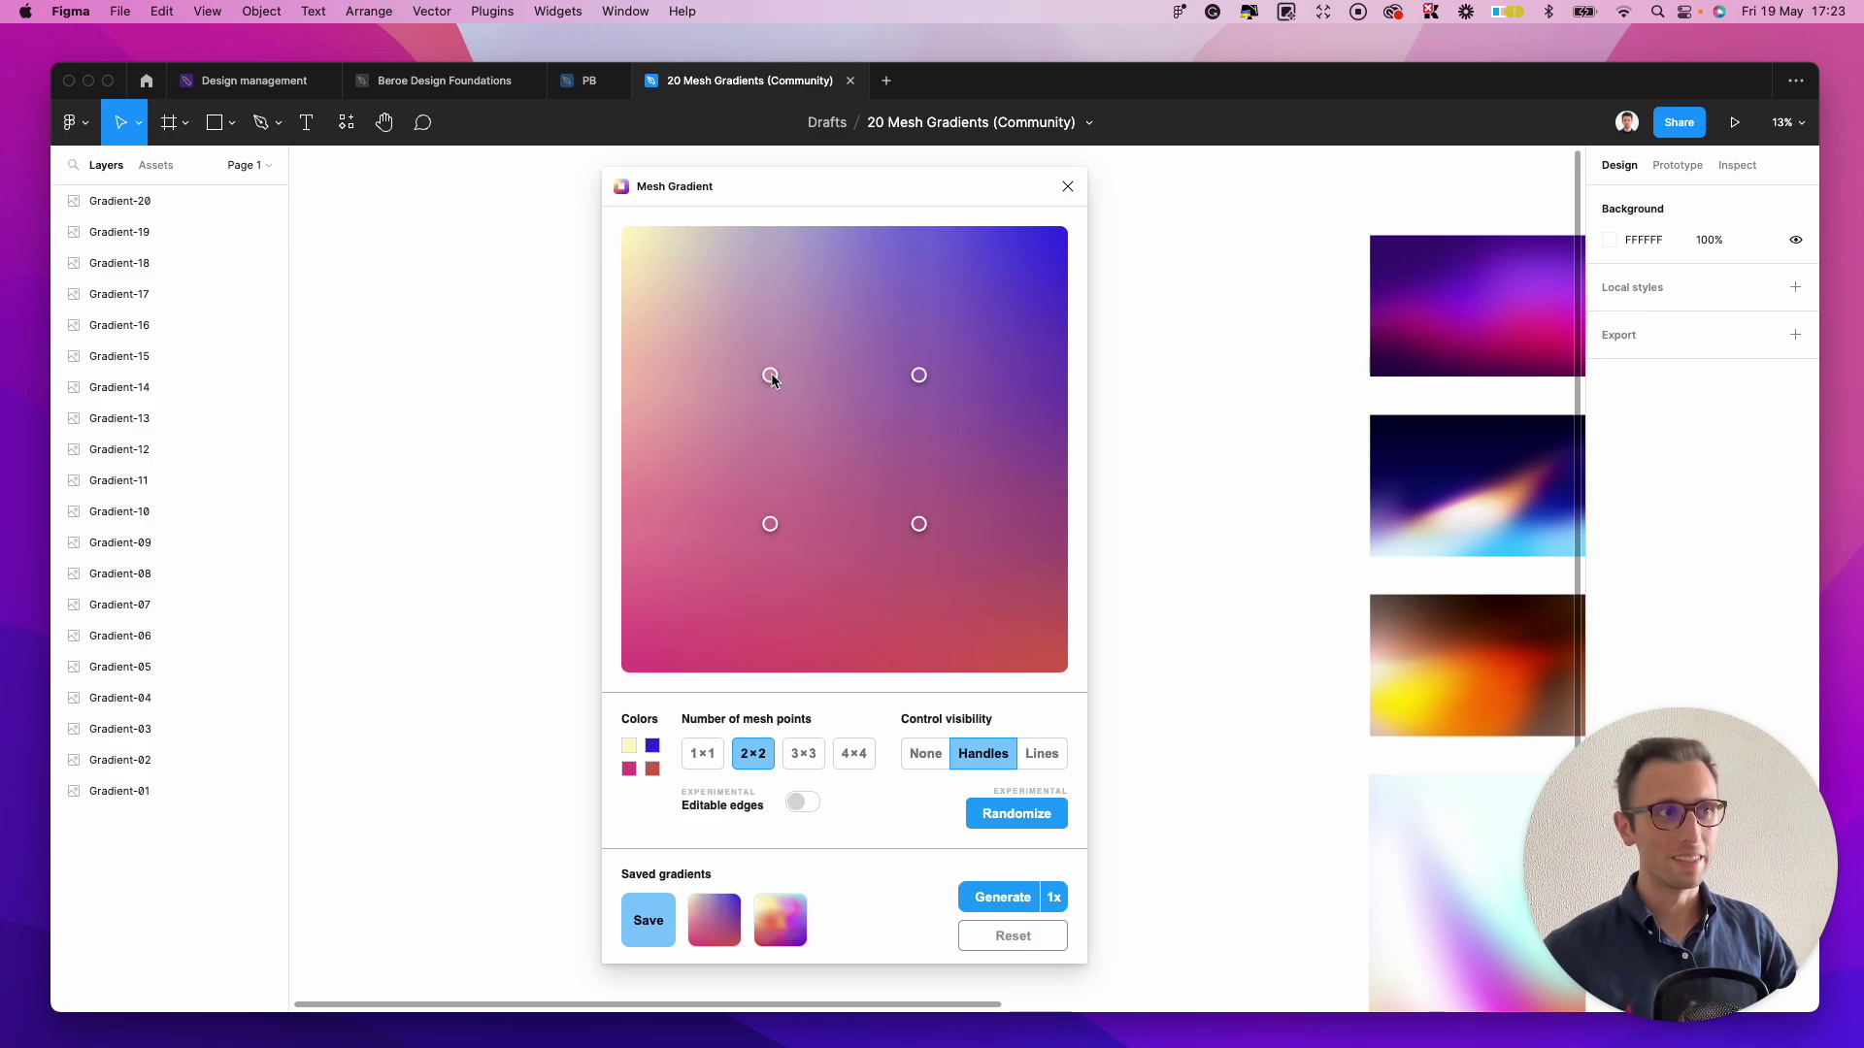
left_click_drag(771, 376, 734, 351)
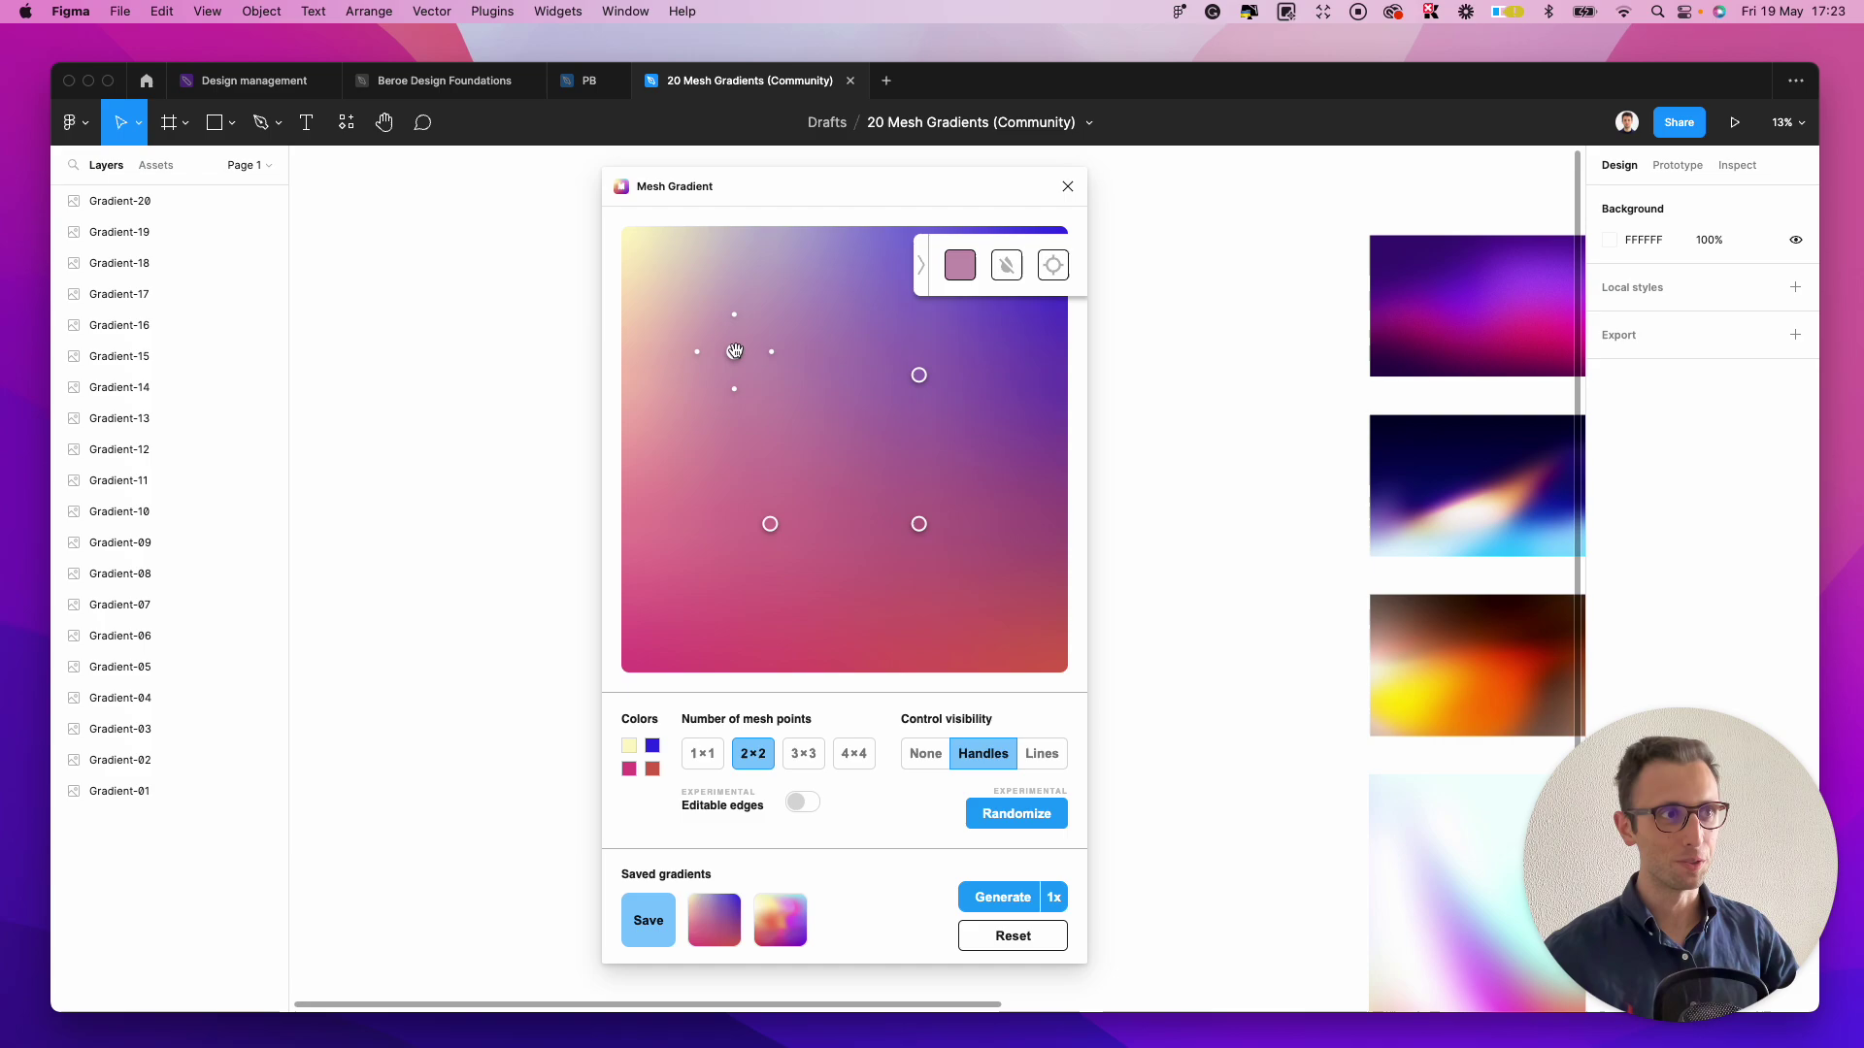
left_click_drag(918, 375, 1024, 307)
left_click(959, 265)
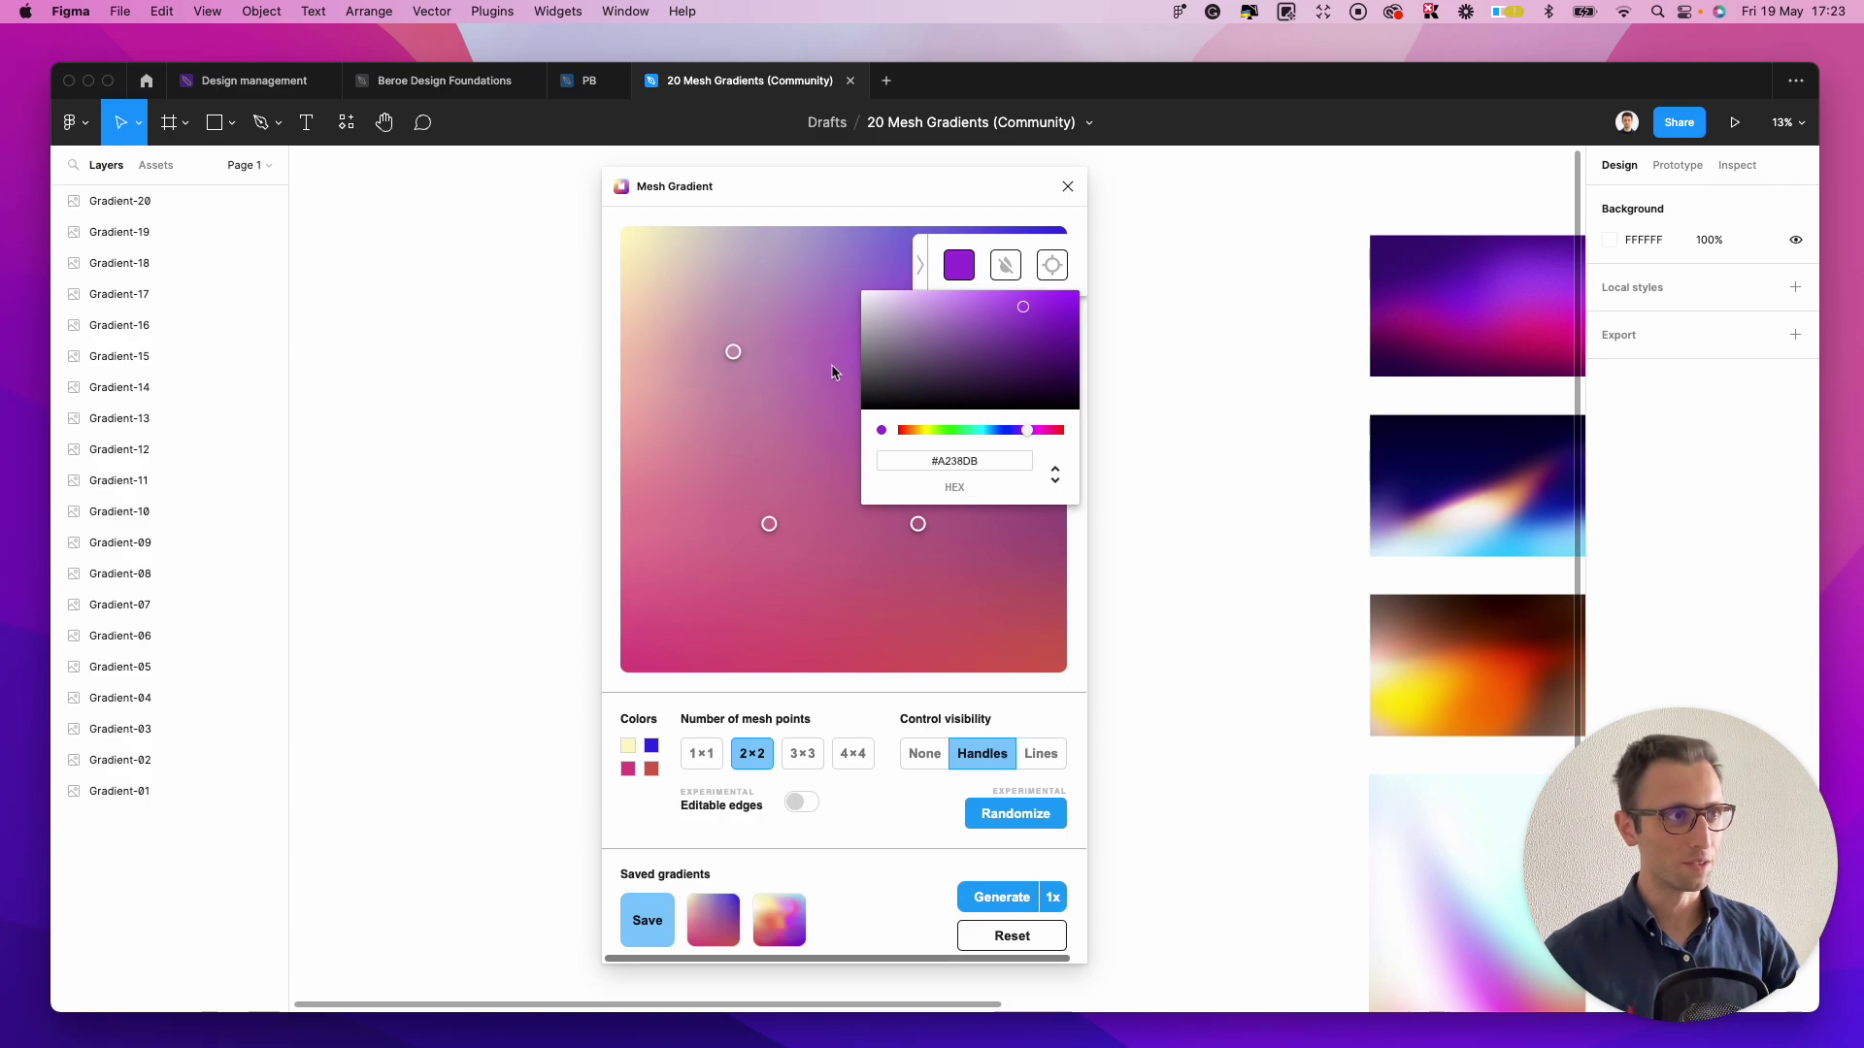
left_click_drag(1024, 433, 999, 433)
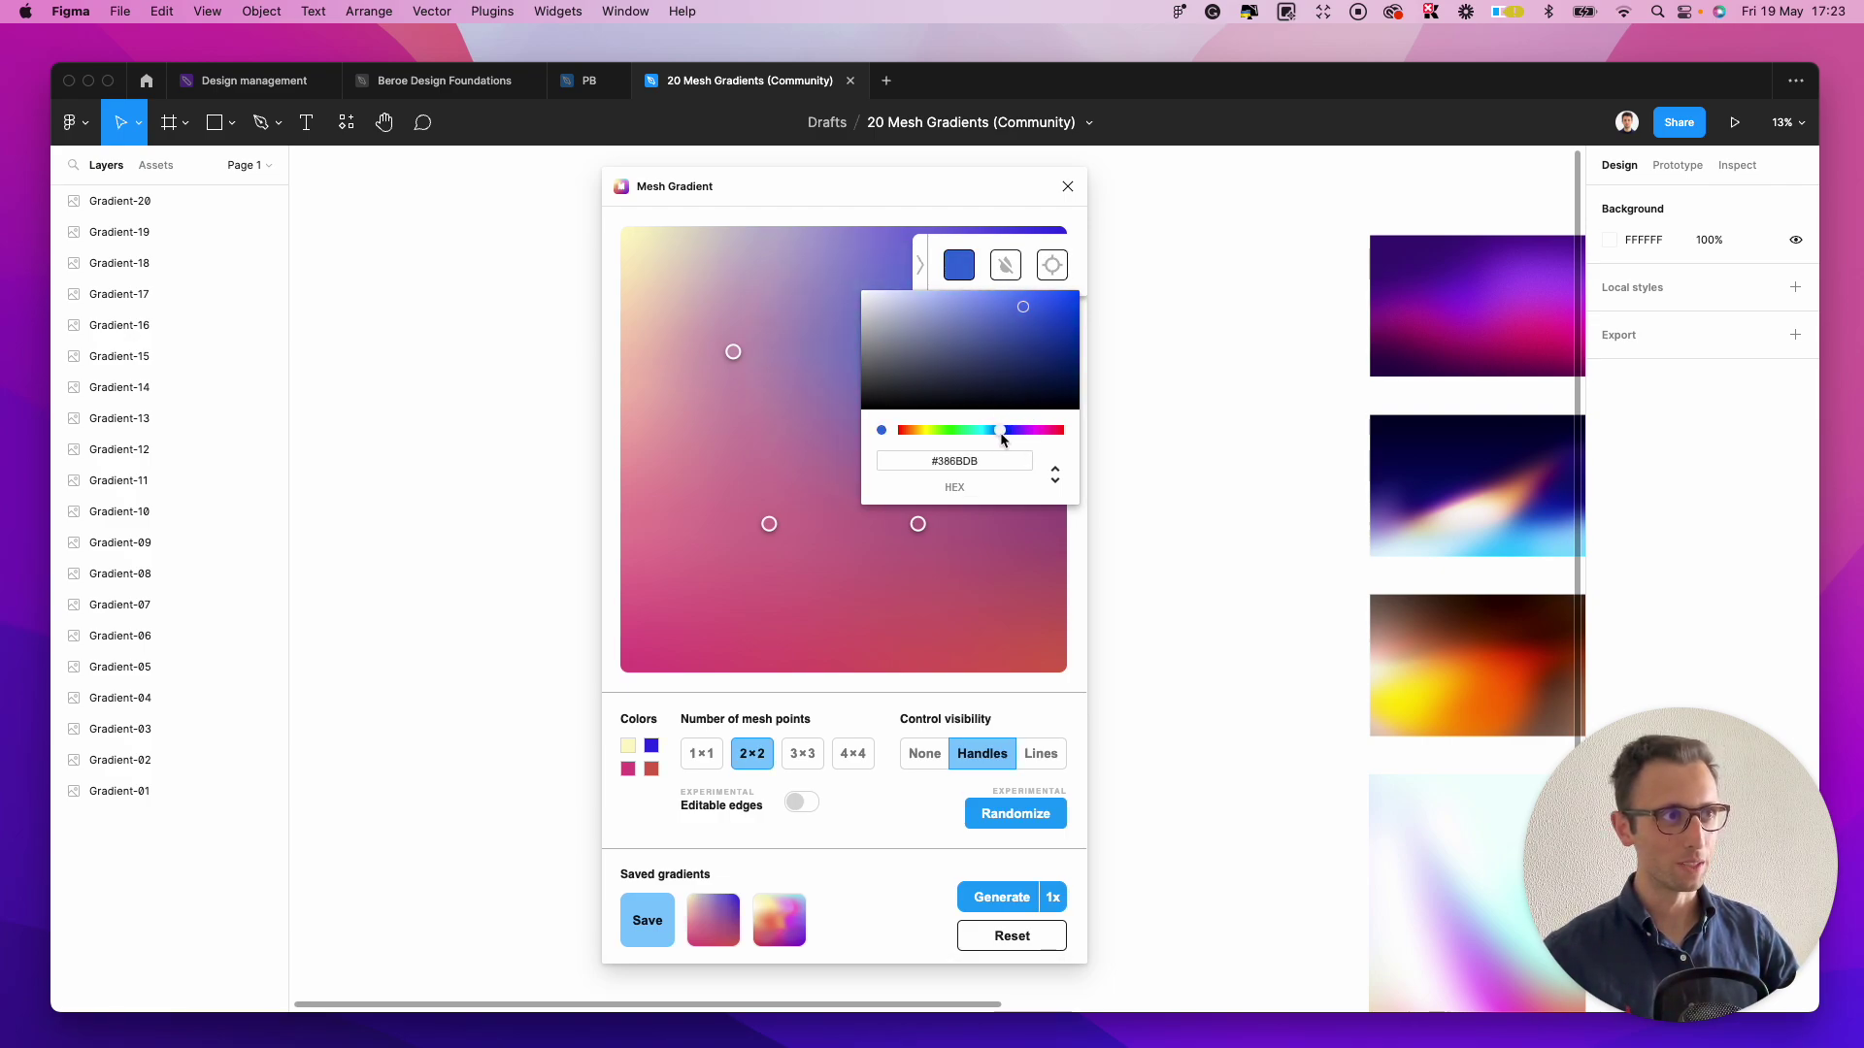
left_click(835, 415)
left_click_drag(771, 529, 731, 534)
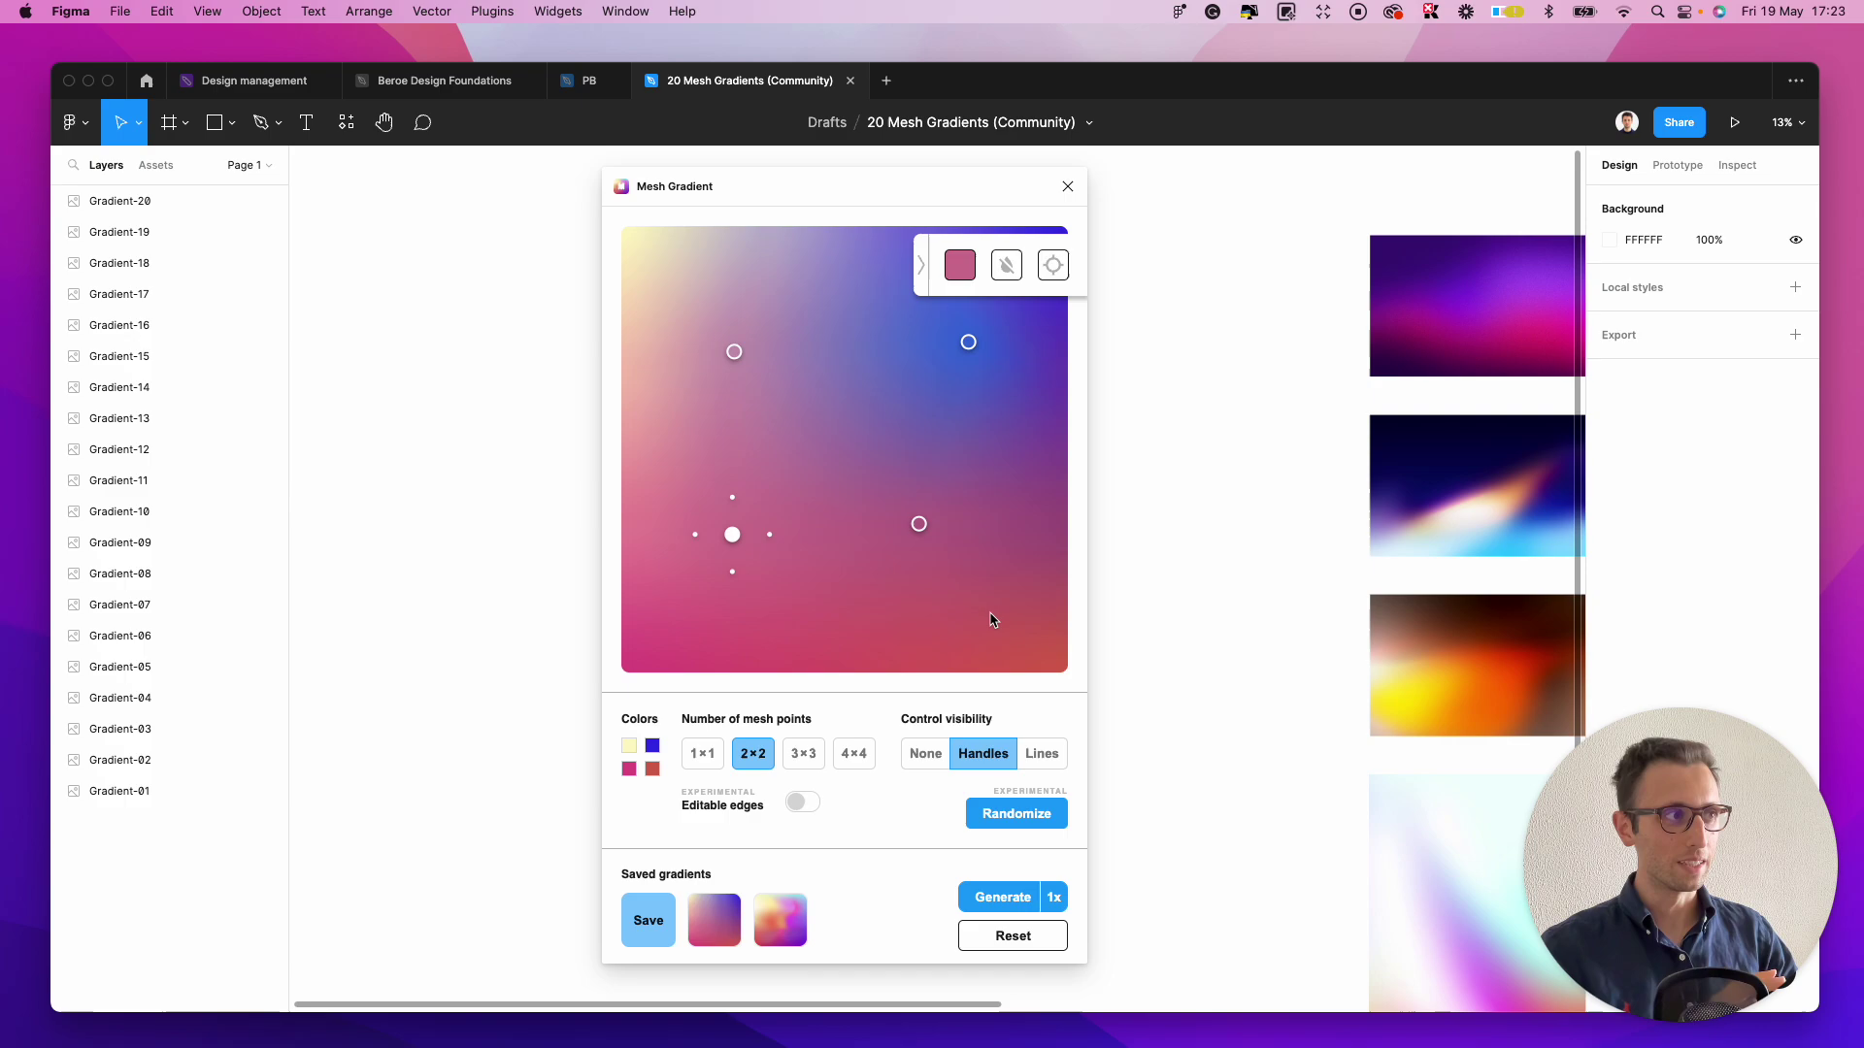
- Reset the mesh to a 3×3 grid and spread the middle-left and bottom-left points outward
left_click(811, 755)
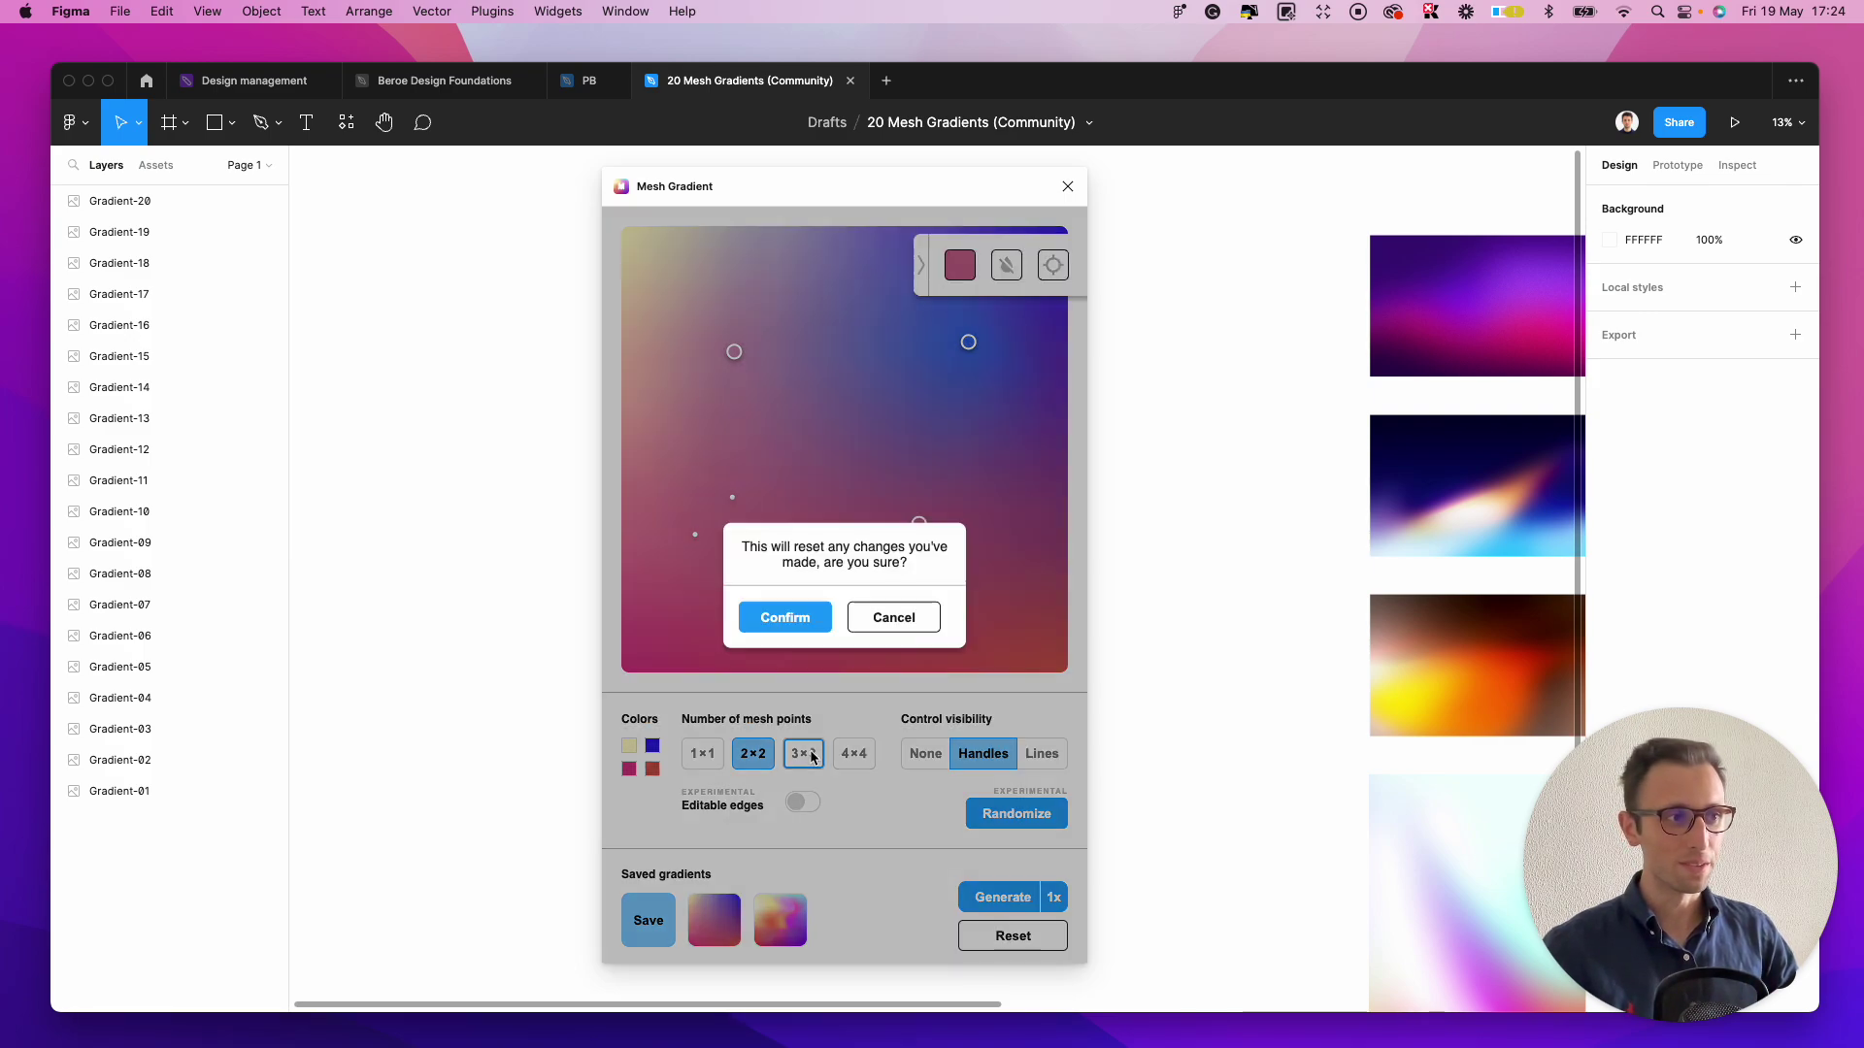
left_click(813, 621)
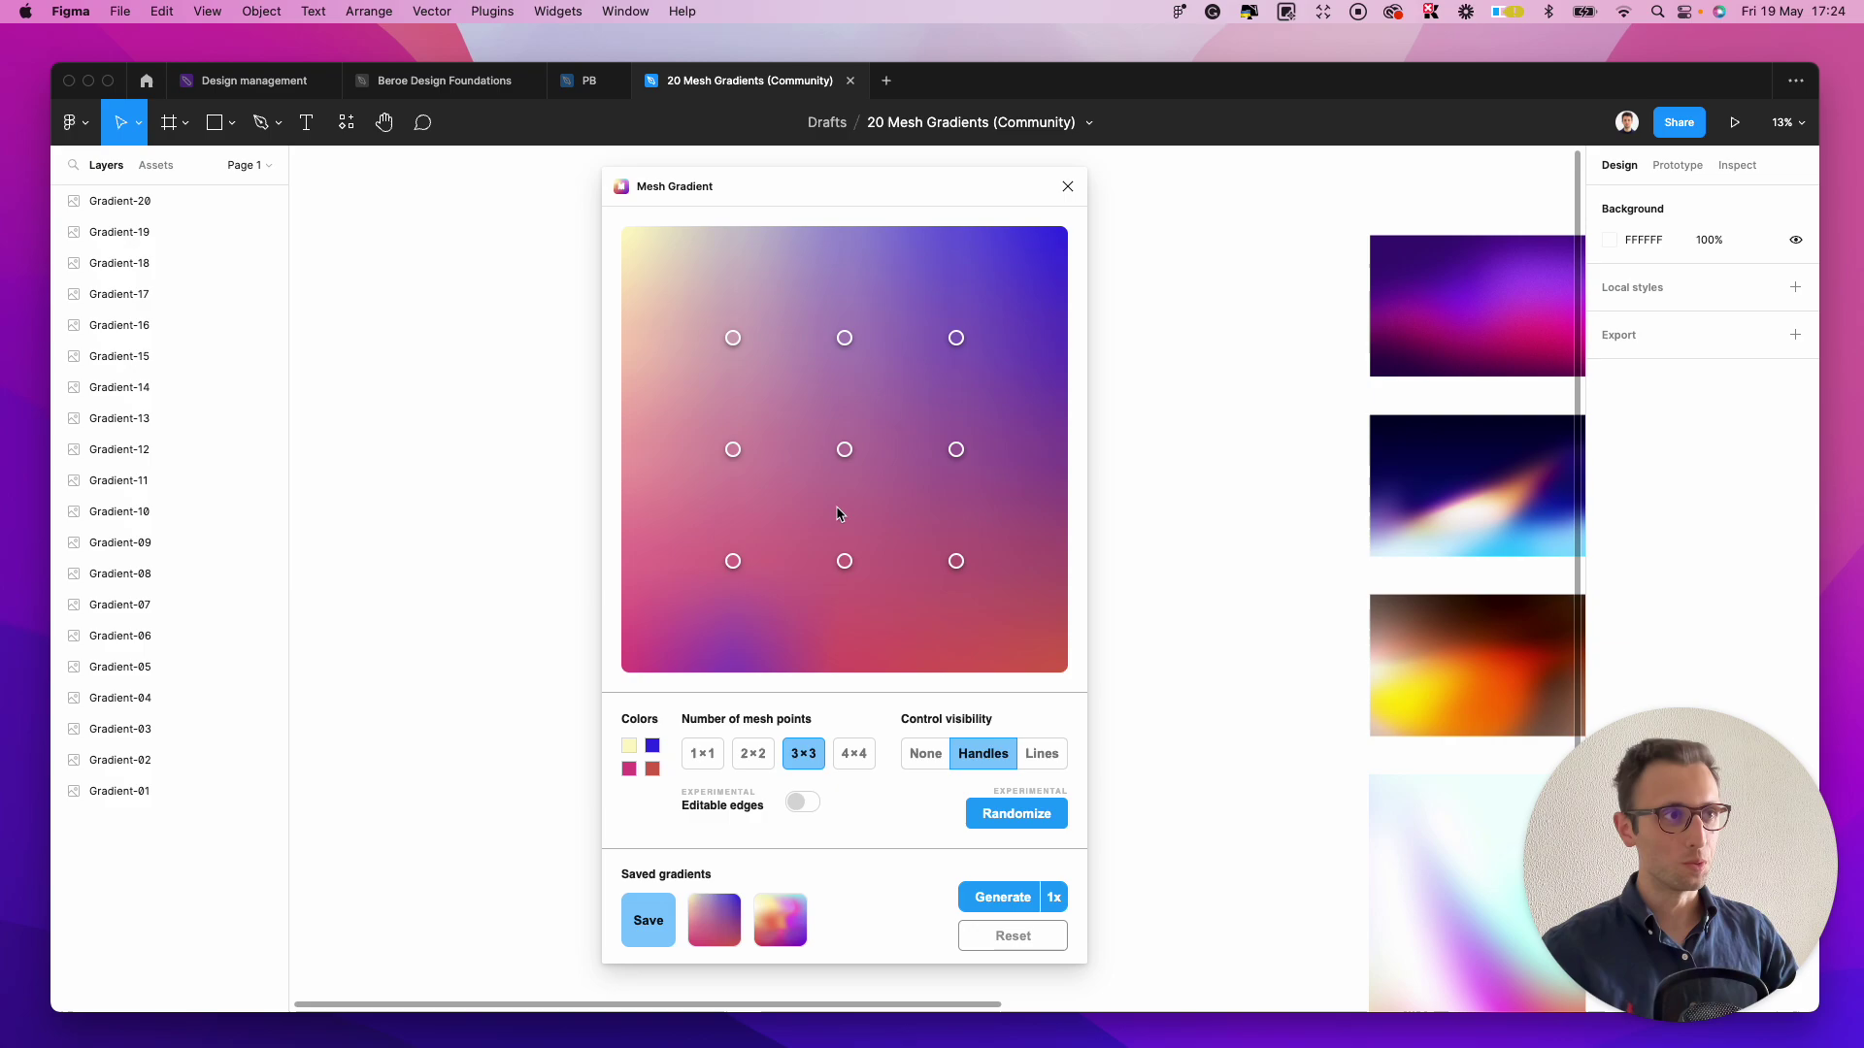
left_click_drag(728, 455, 670, 430)
left_click_drag(733, 561, 705, 602)
- Tint the bottom-left point purple and the lower-middle point violet #8667CA
left_click(969, 270)
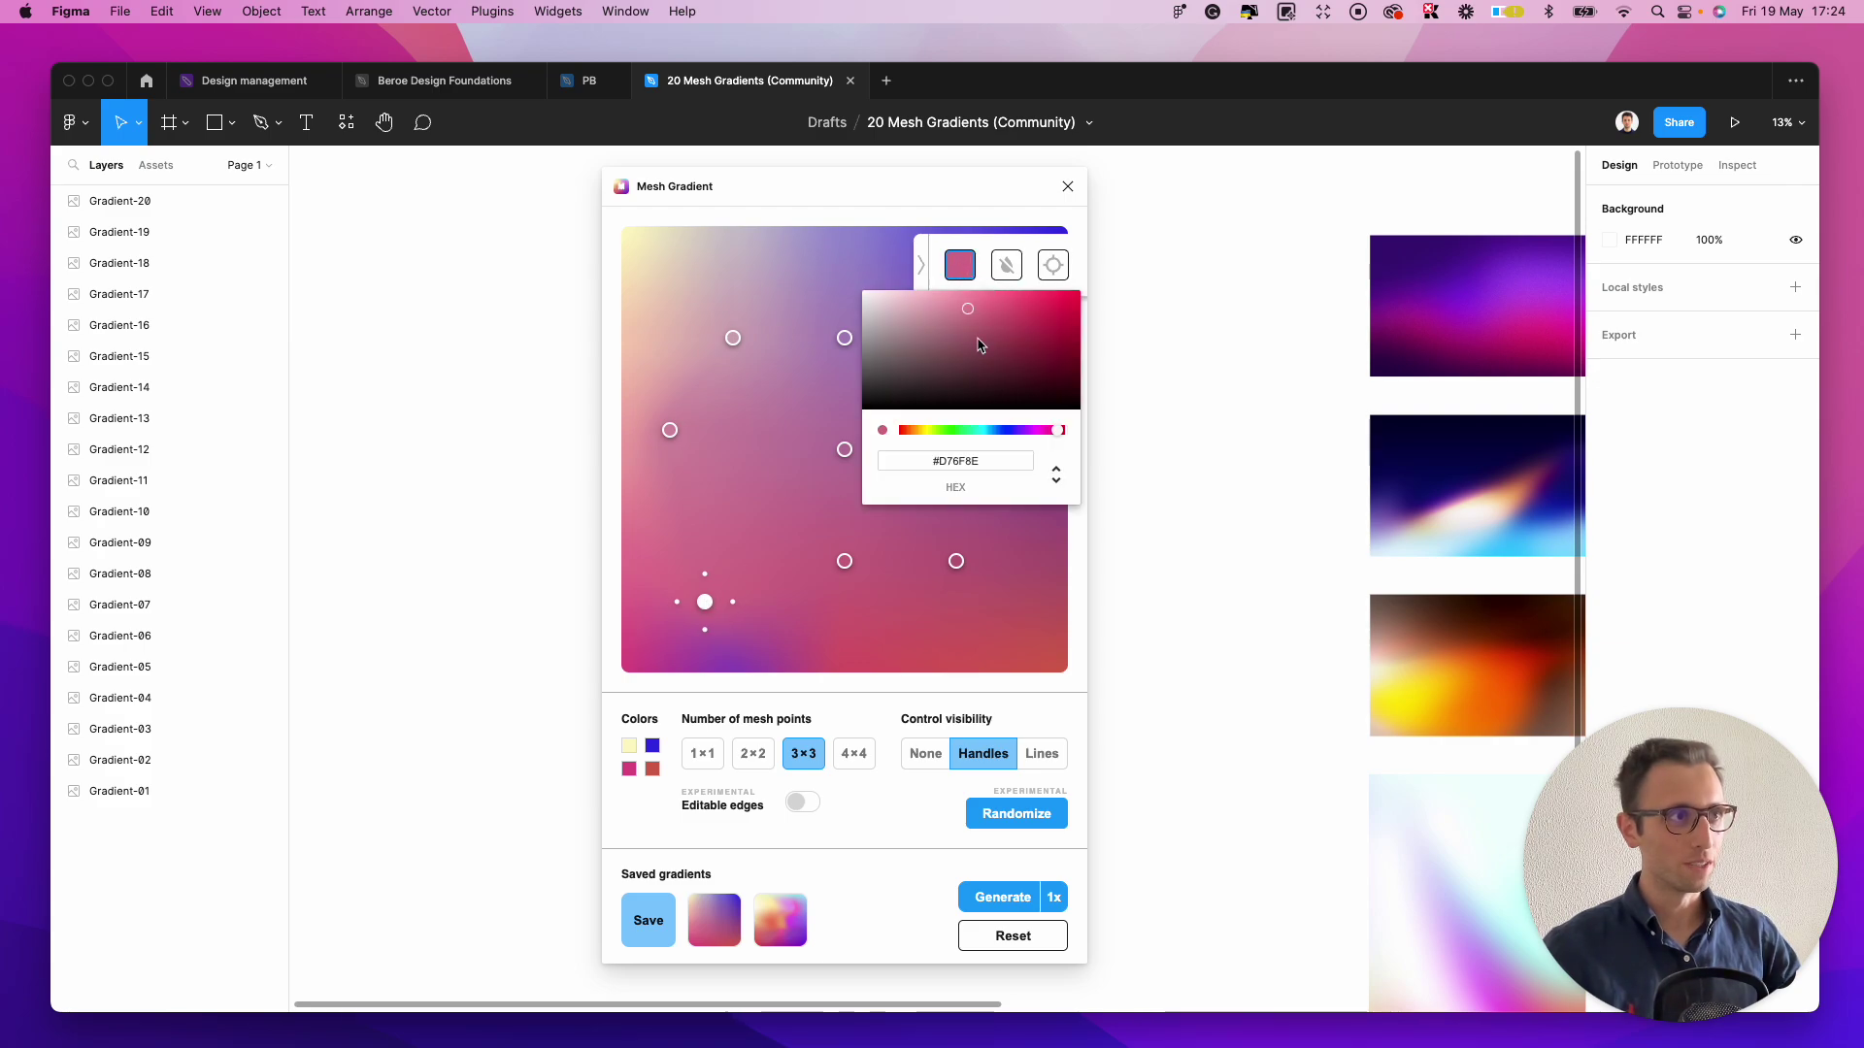
left_click(1021, 431)
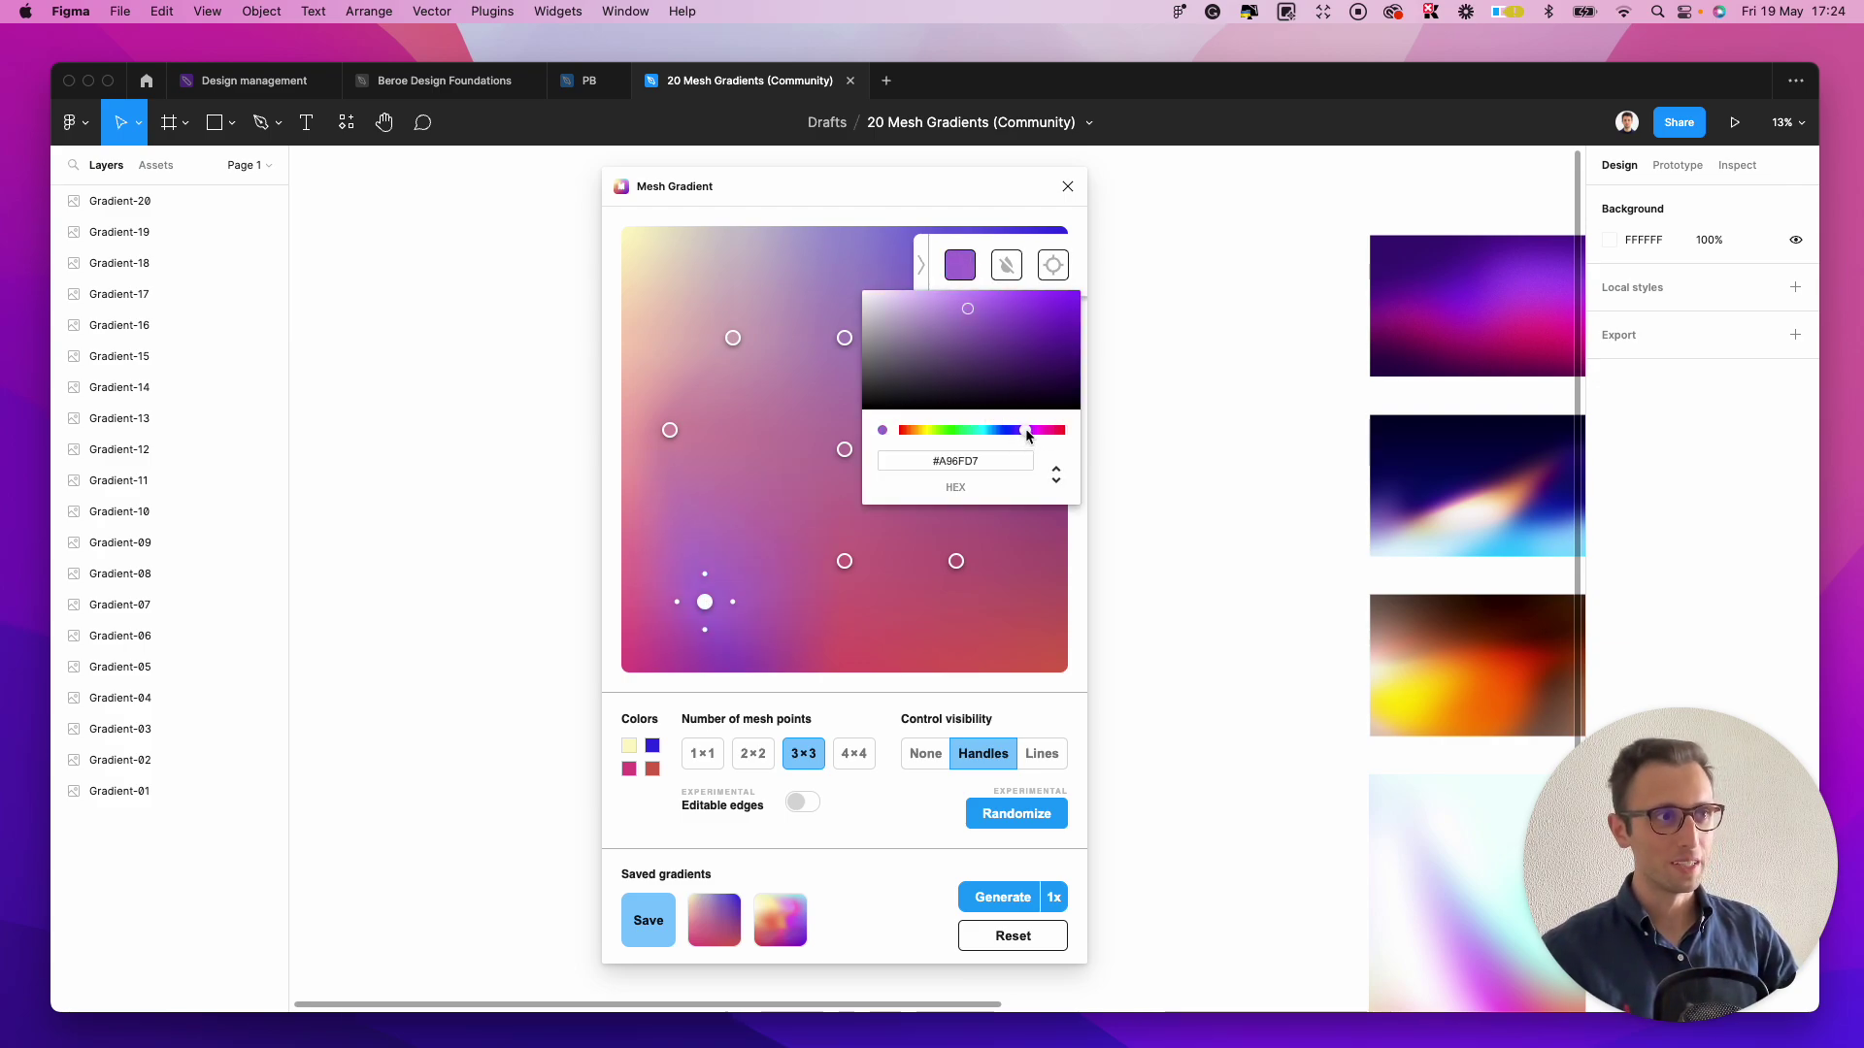
left_click(844, 561)
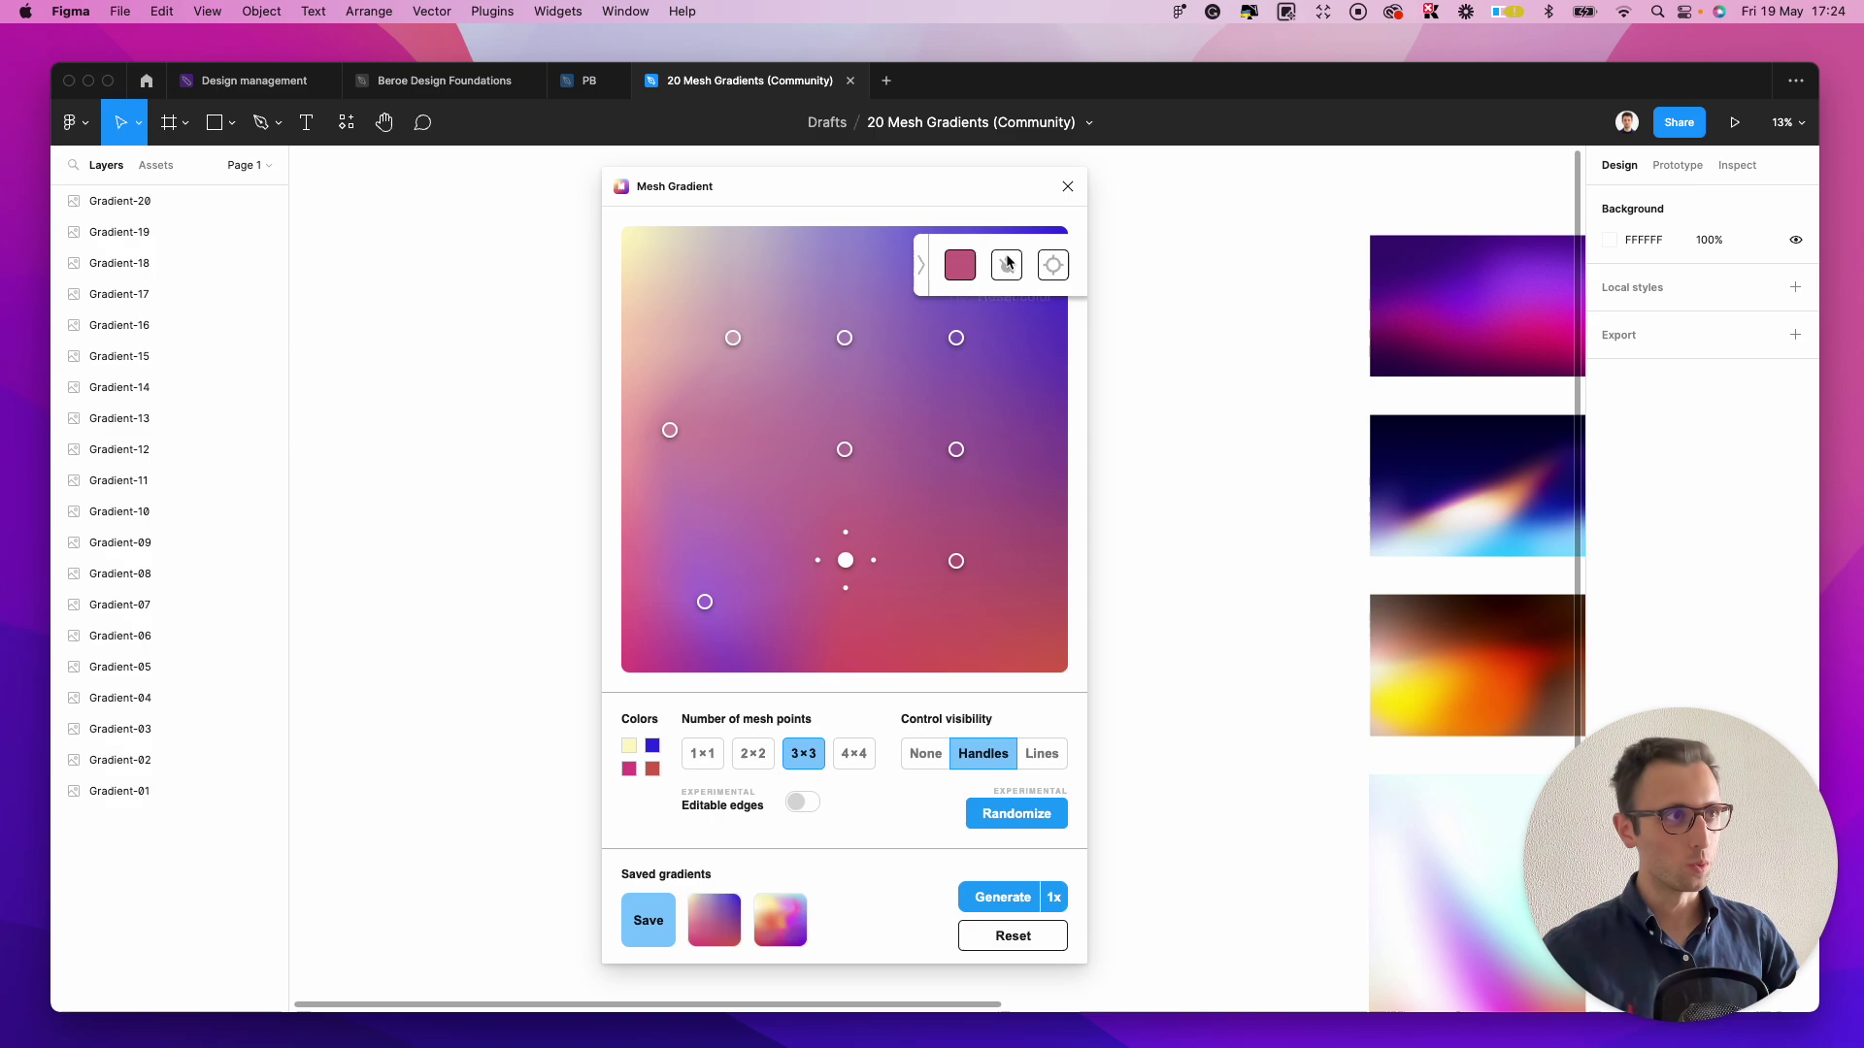
left_click(960, 265)
left_click(1034, 431)
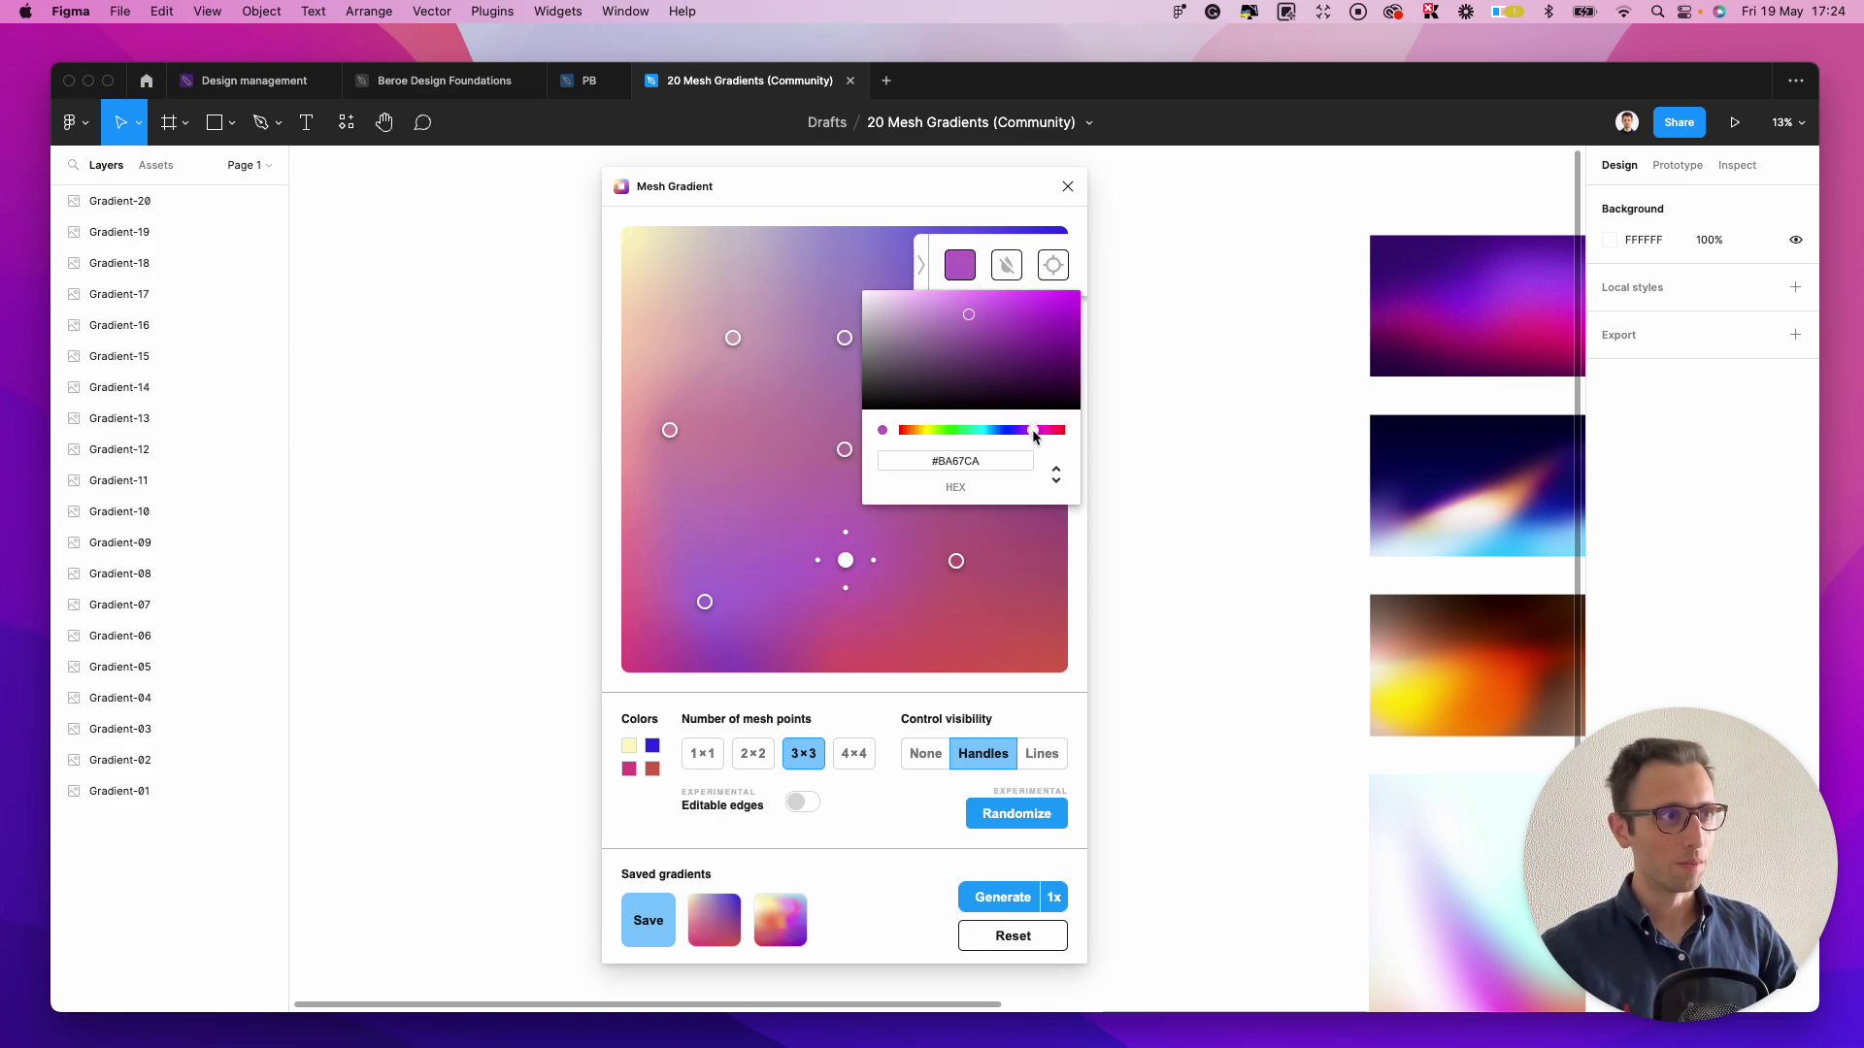
left_click(1006, 430)
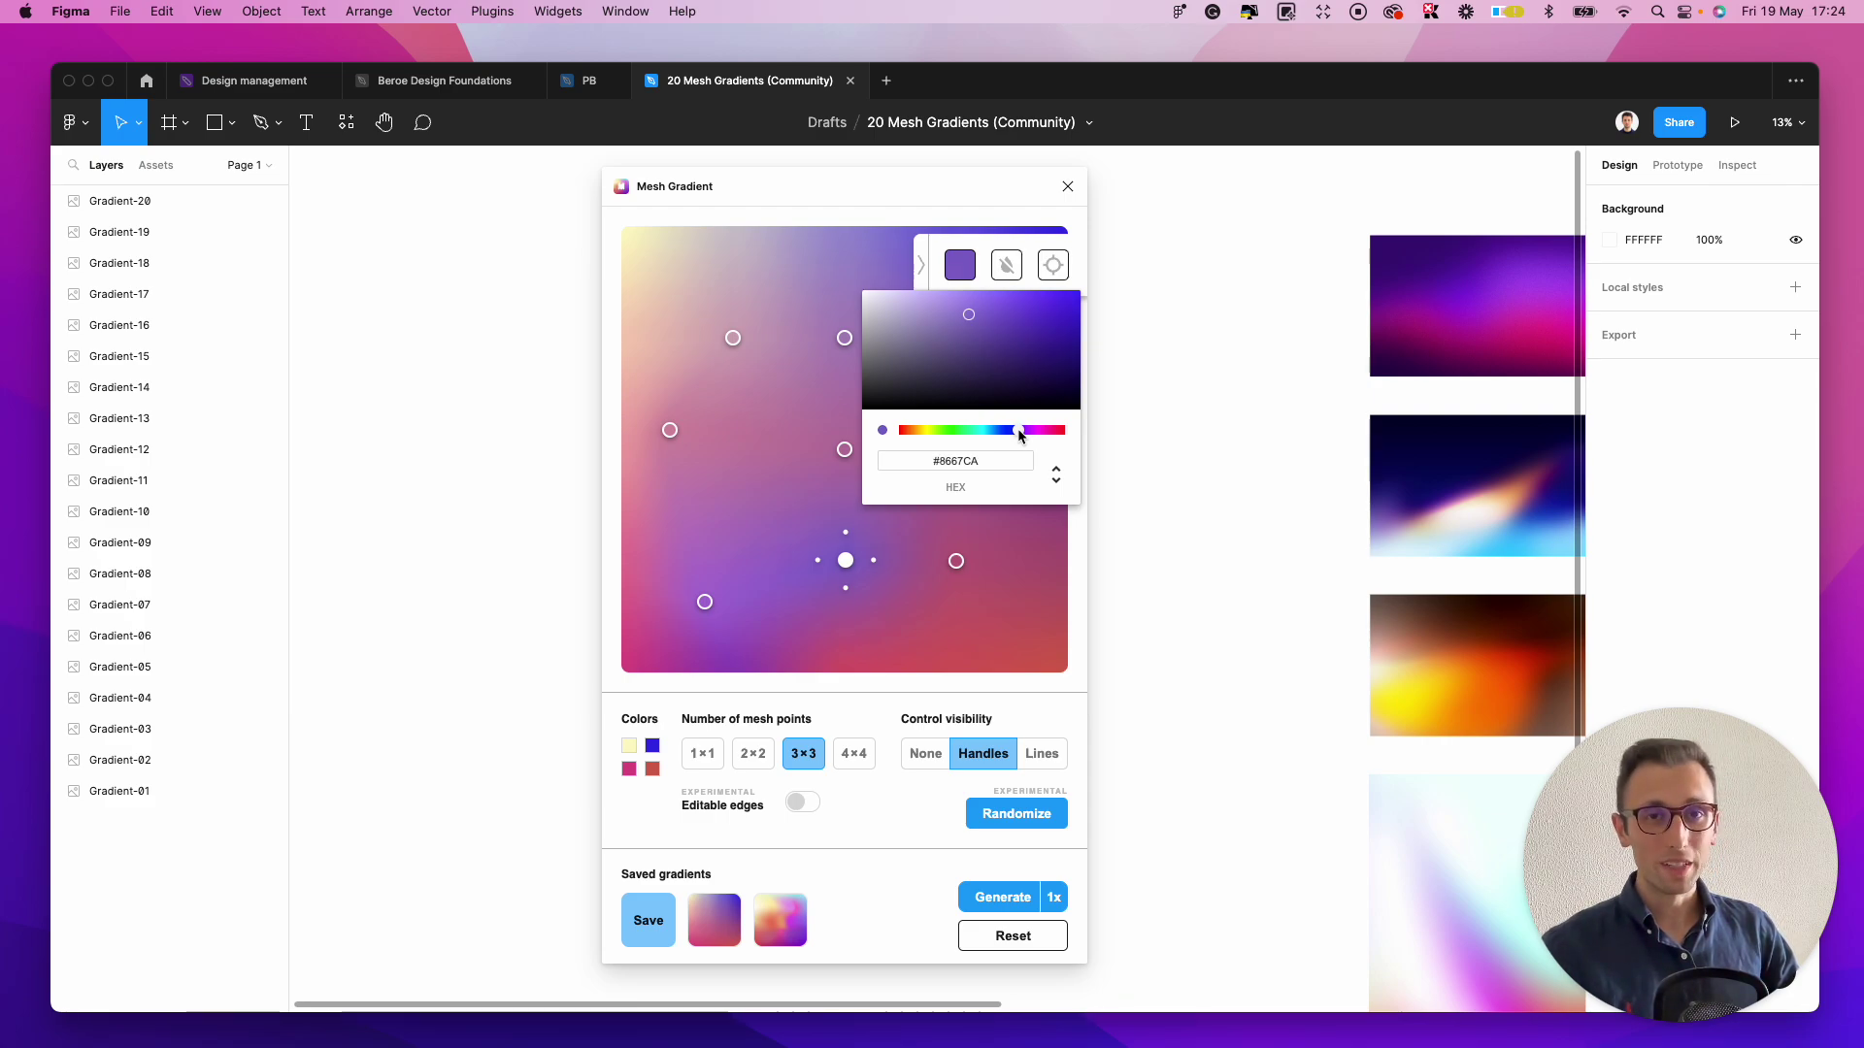
left_click(1019, 430)
left_click(869, 610)
left_click(853, 638)
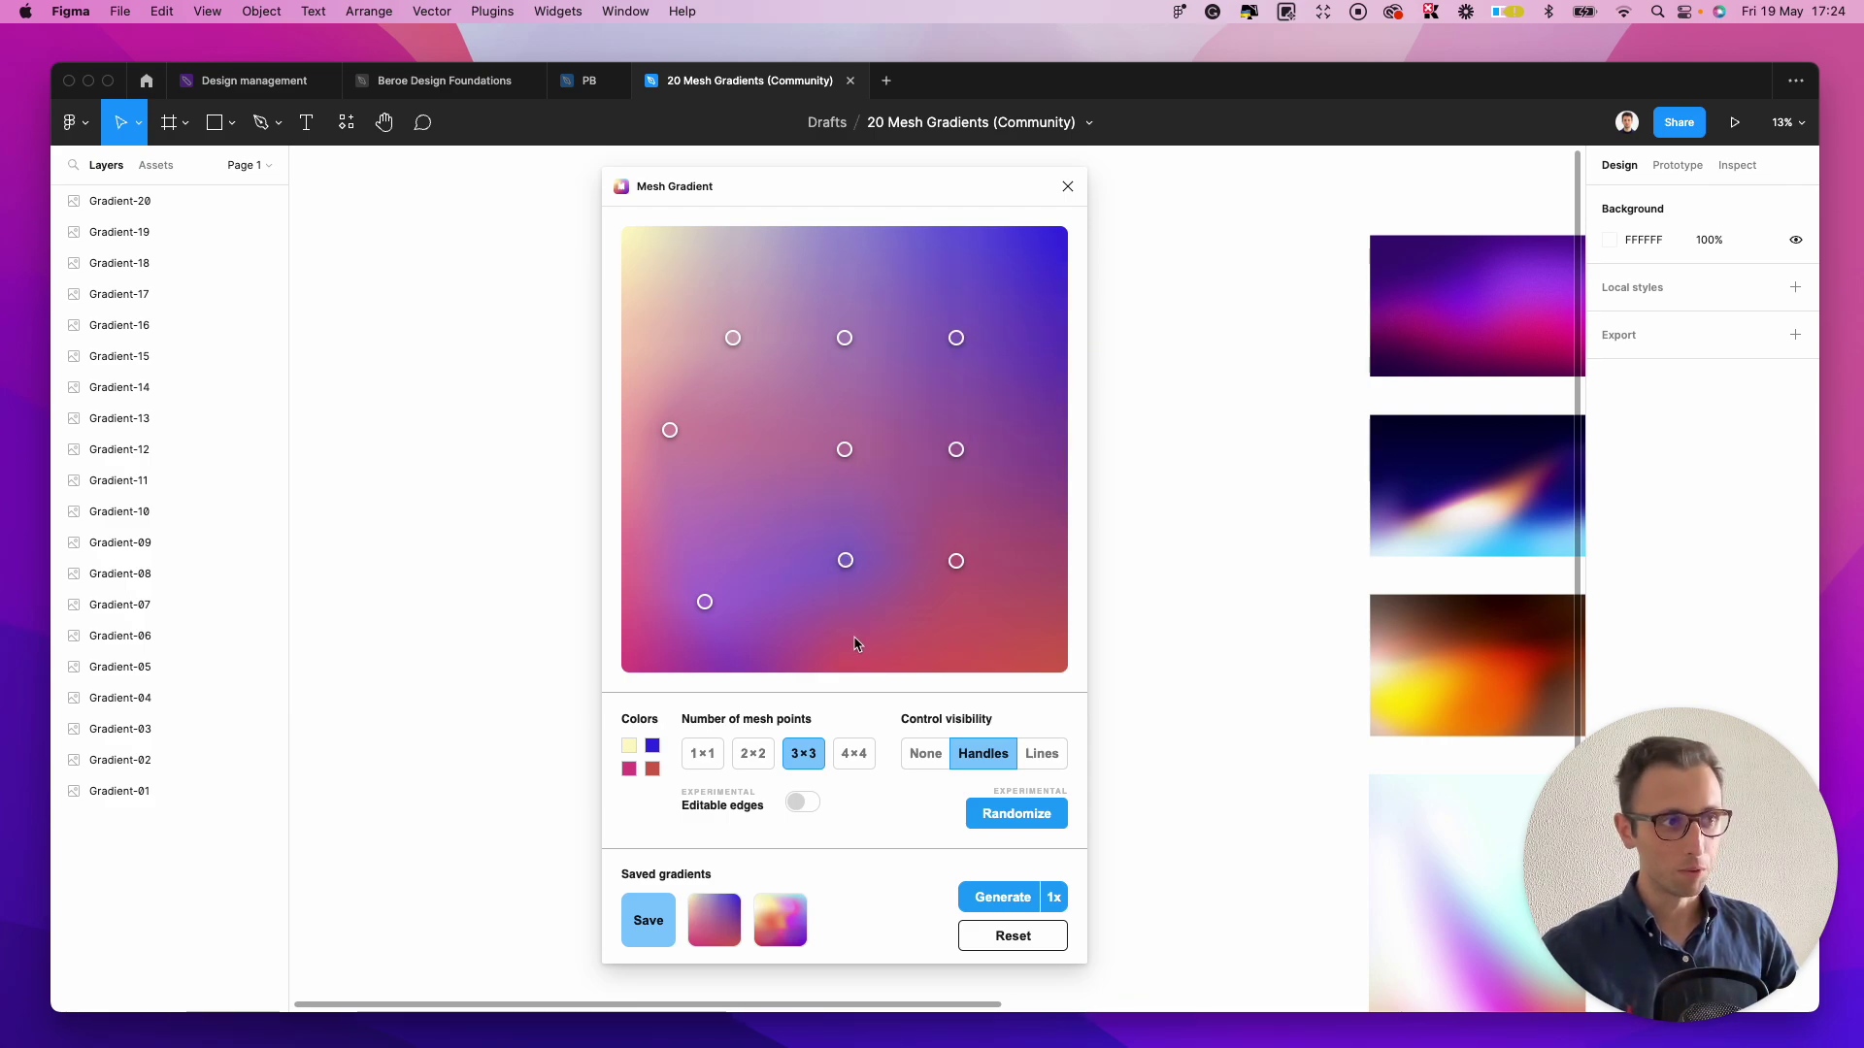
- Make the bottom-right point a saturated magenta and move it right and up
left_click(956, 561)
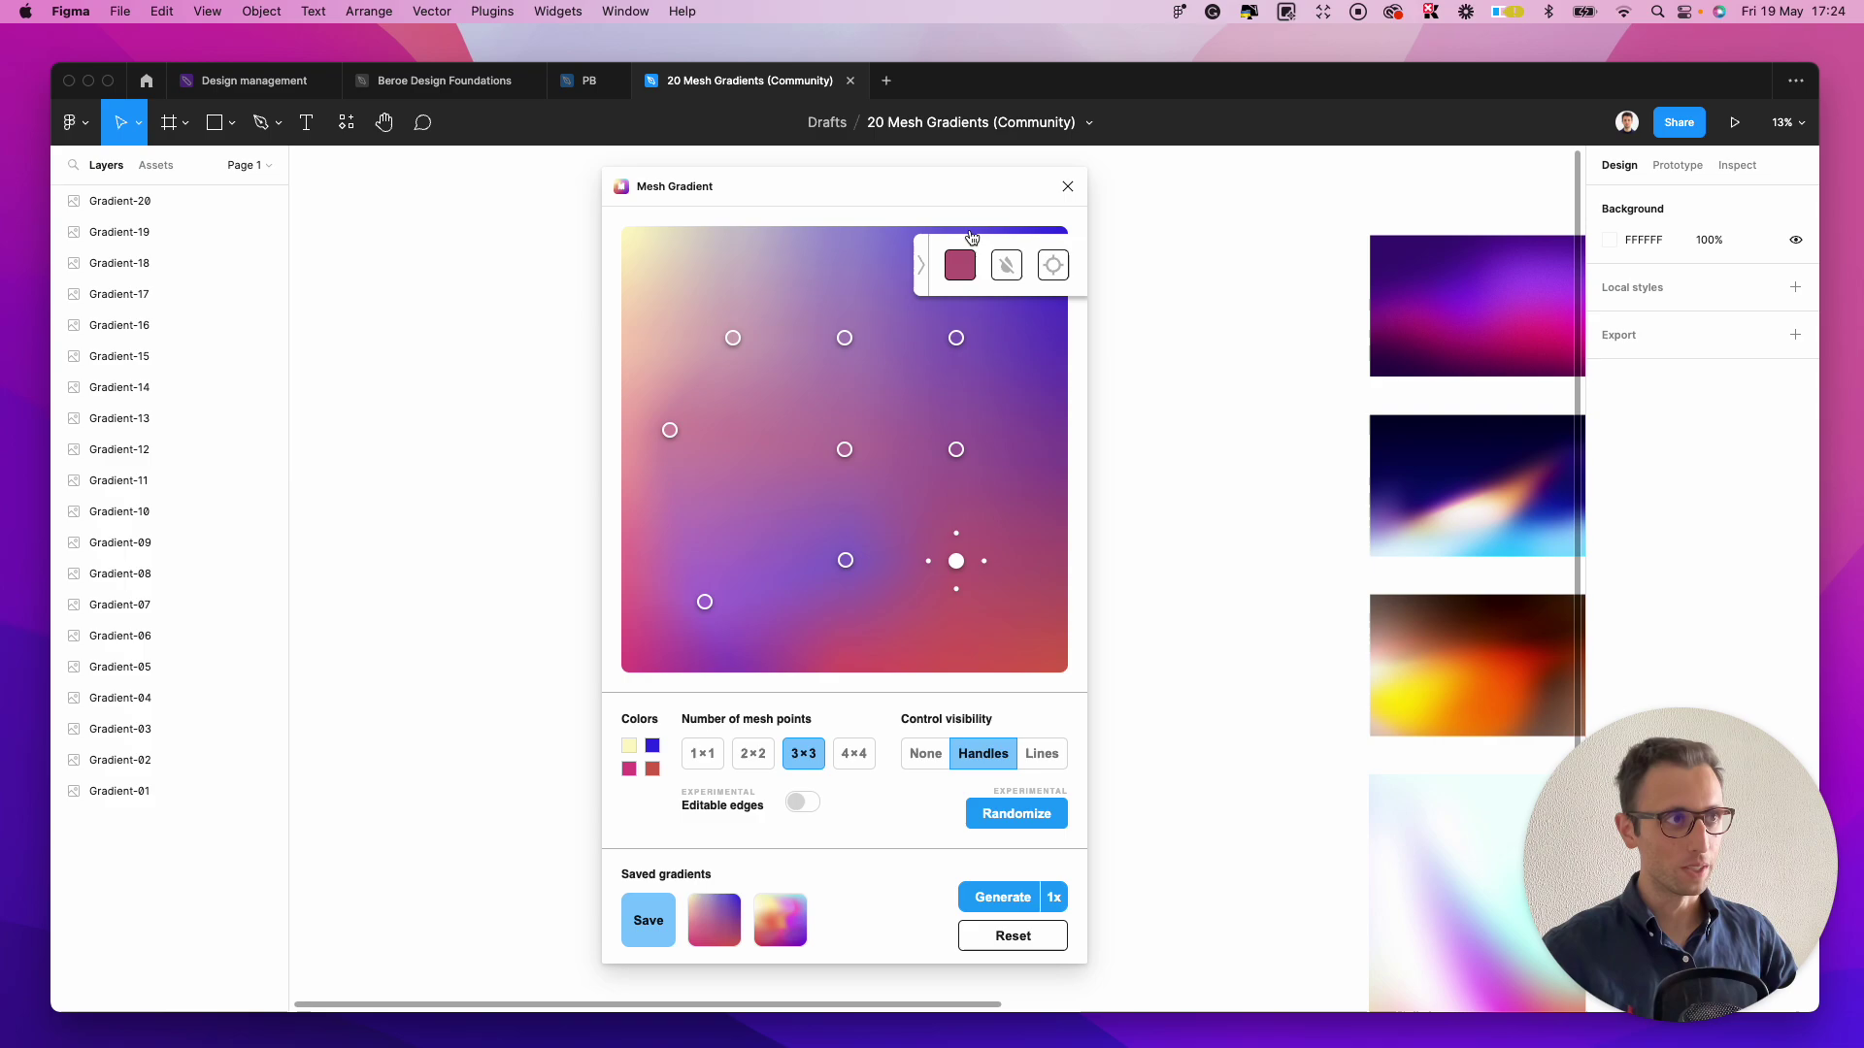
left_click(970, 271)
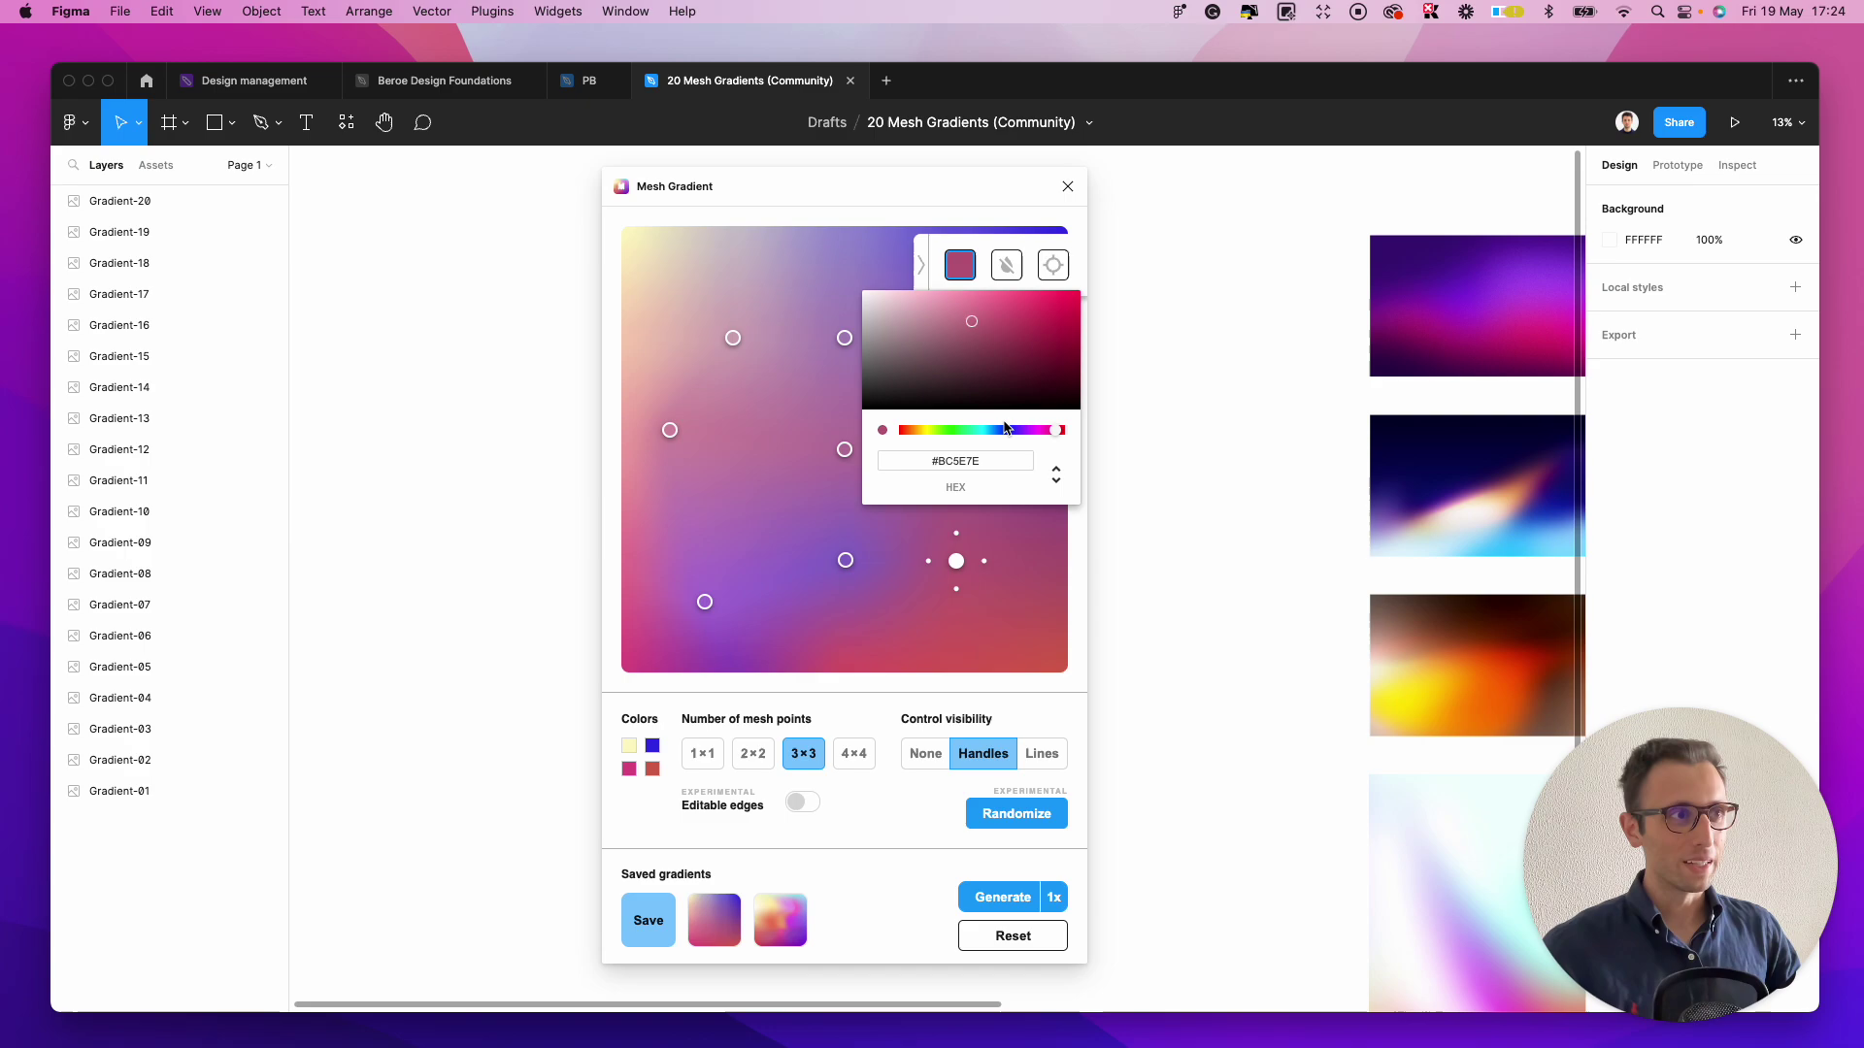
left_click(1036, 430)
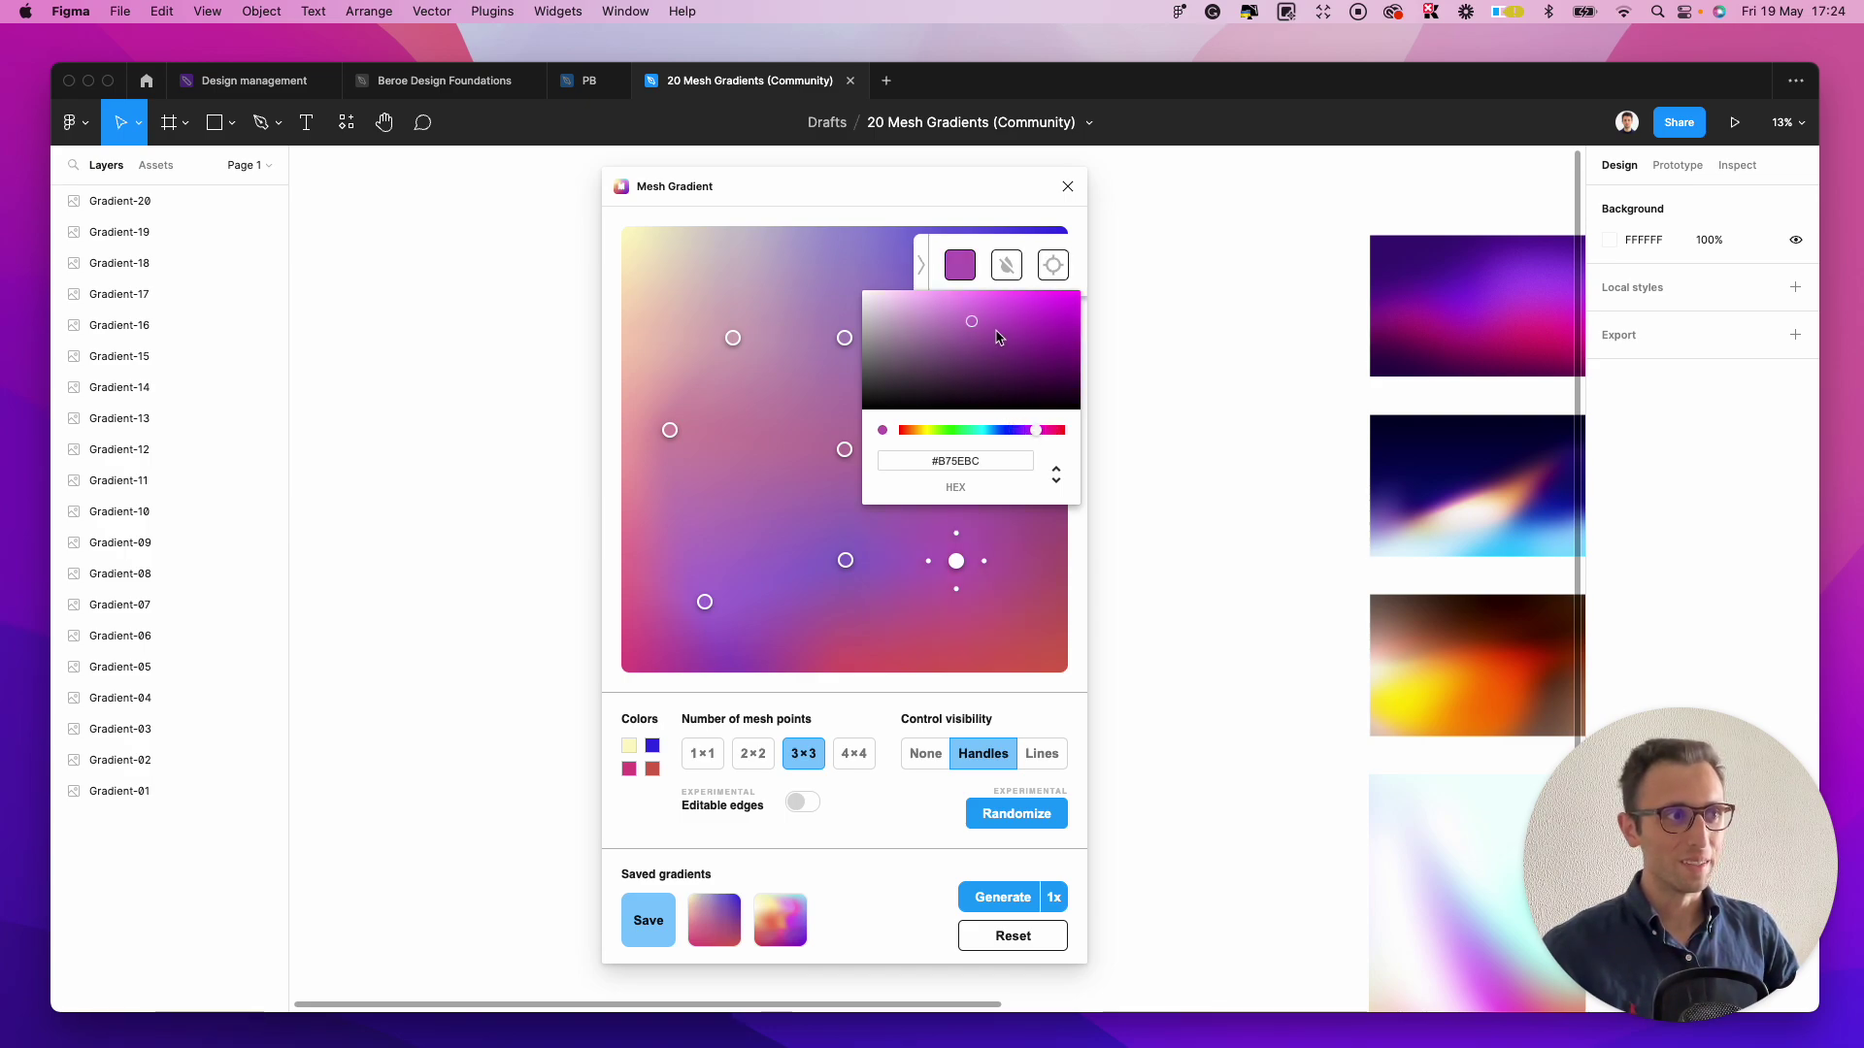
left_click_drag(997, 333, 1015, 323)
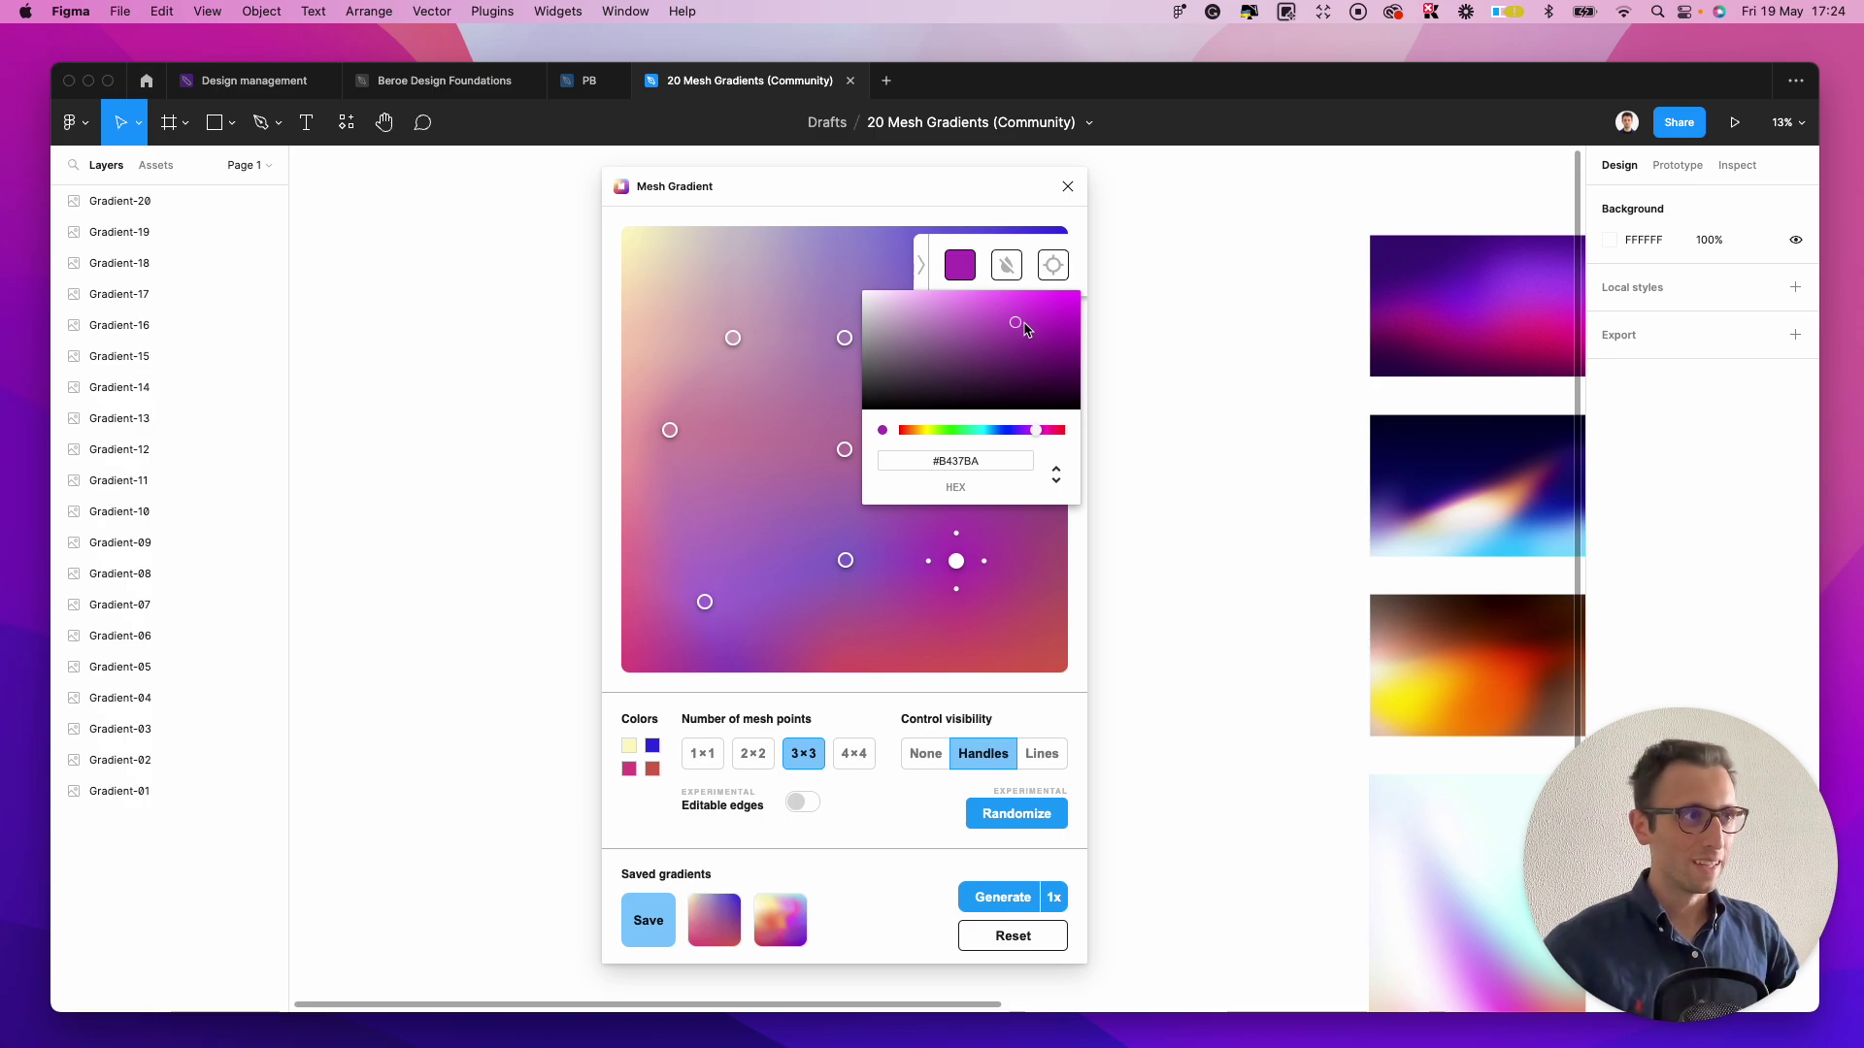
left_click(981, 286)
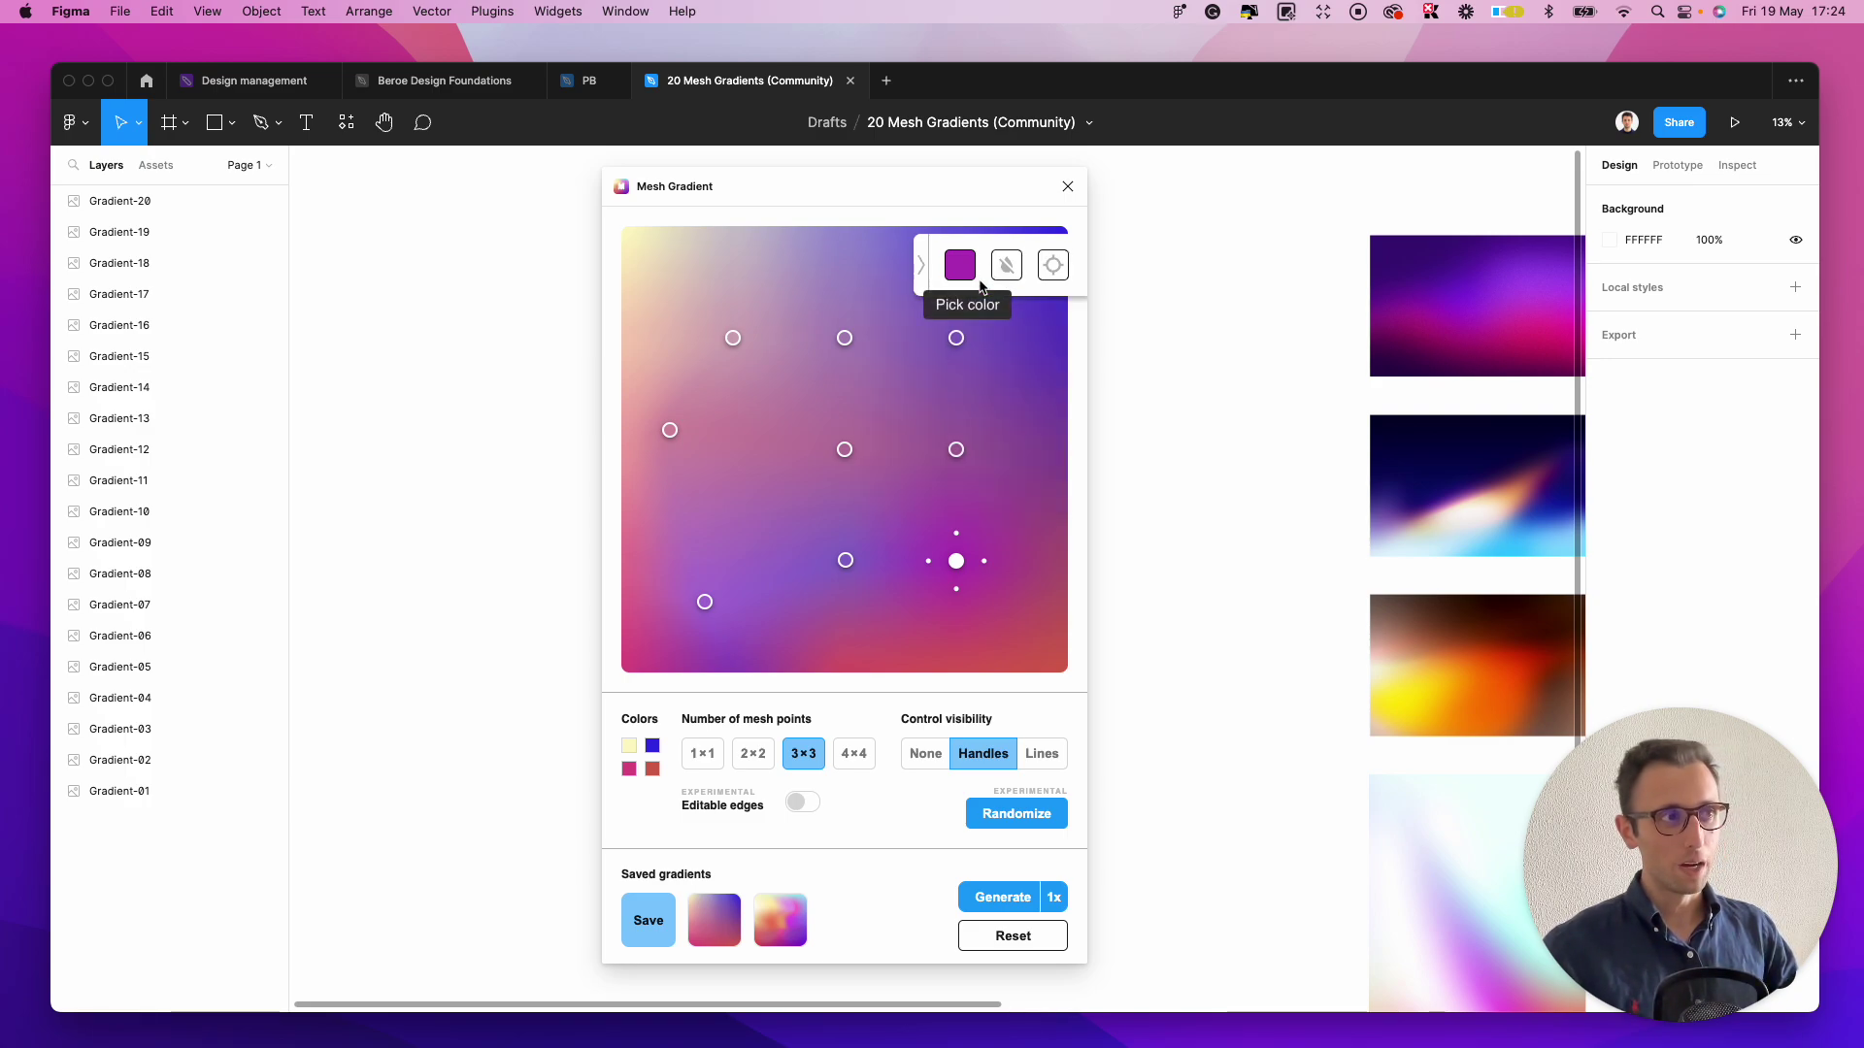
left_click_drag(956, 562, 1035, 538)
left_click(996, 656)
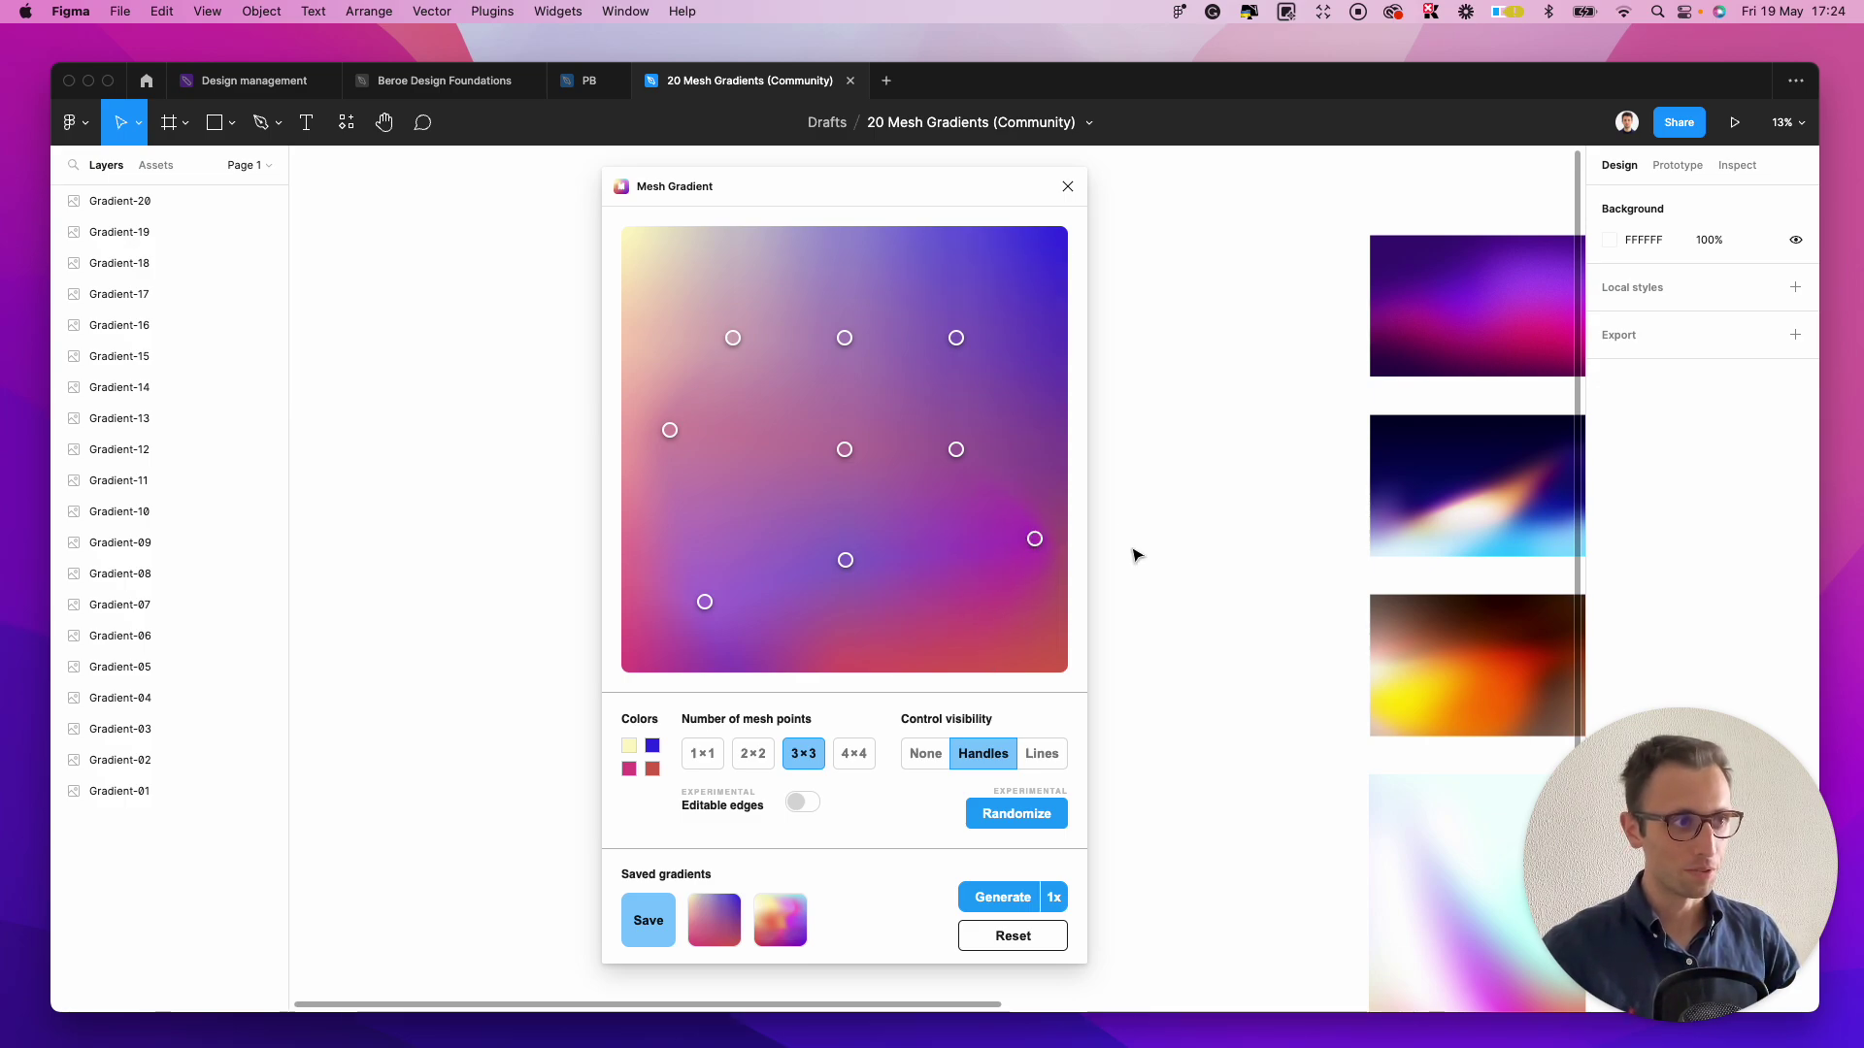
- Change the palette's red #D56450 to blue #5059D5
left_click(652, 770)
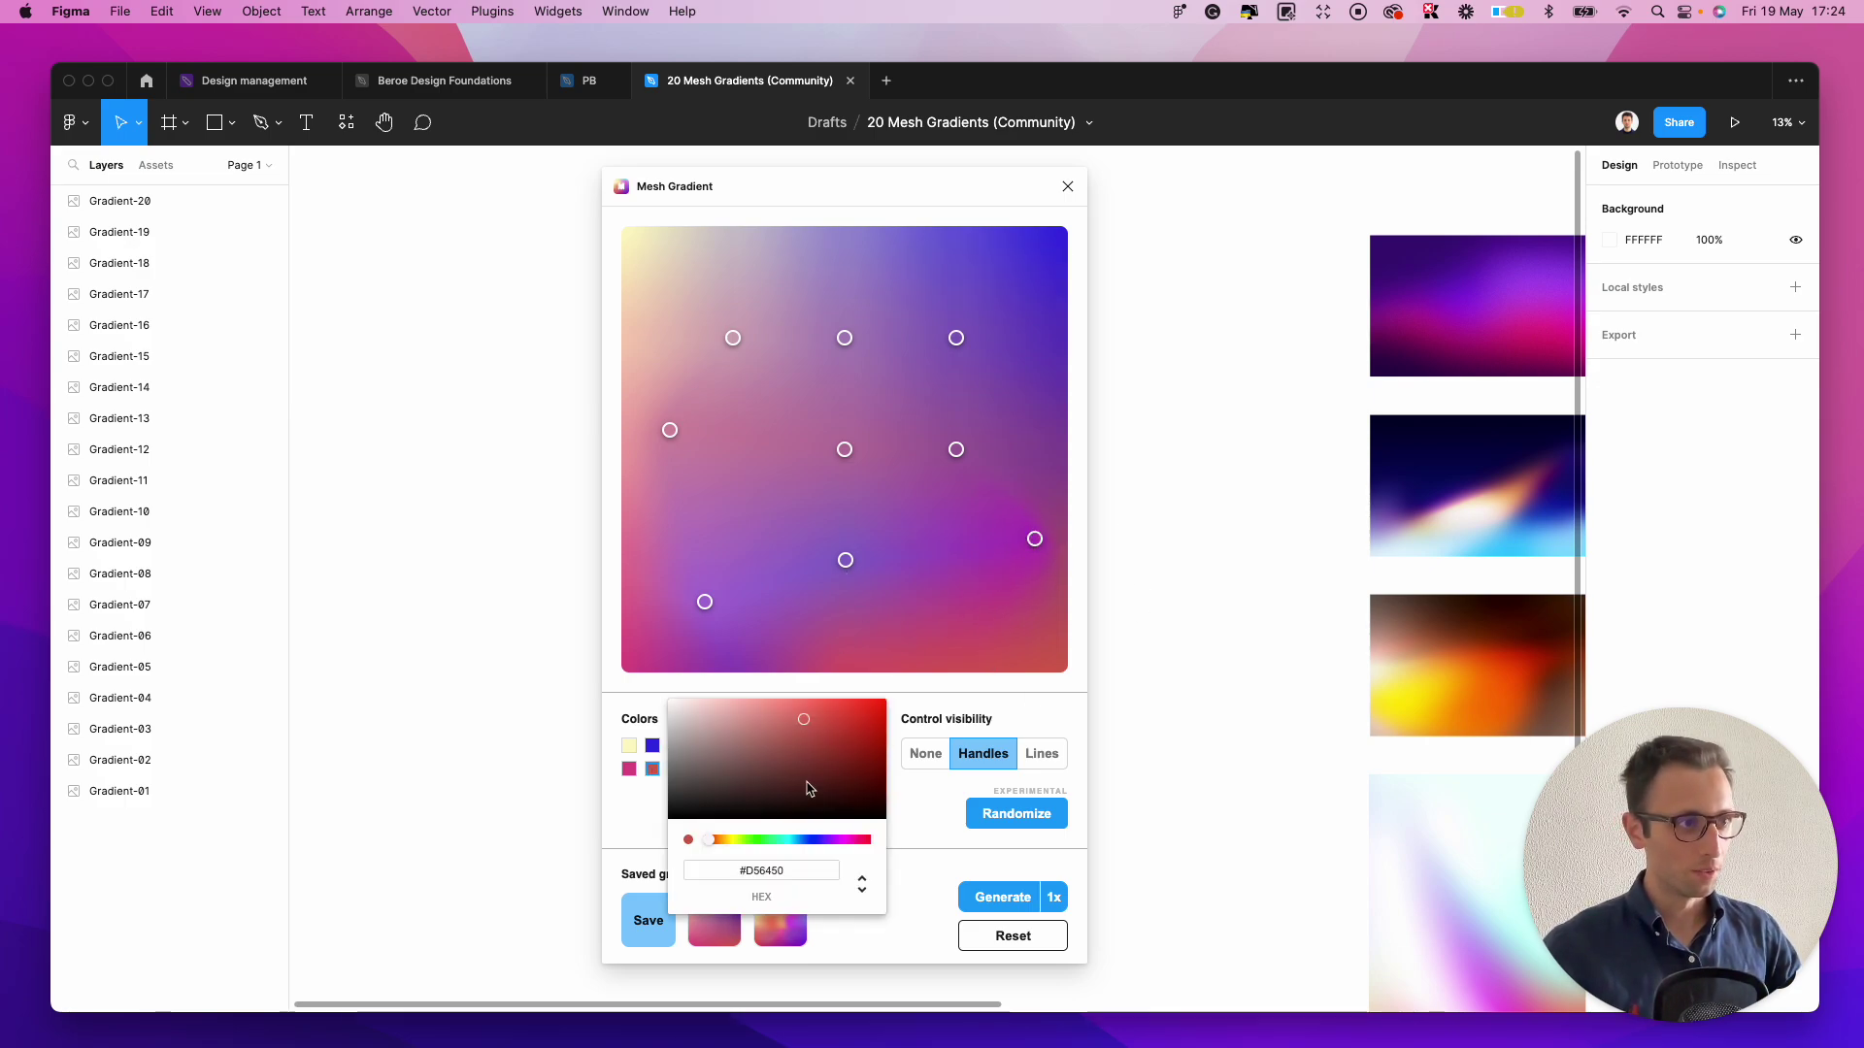
left_click_drag(821, 842, 817, 841)
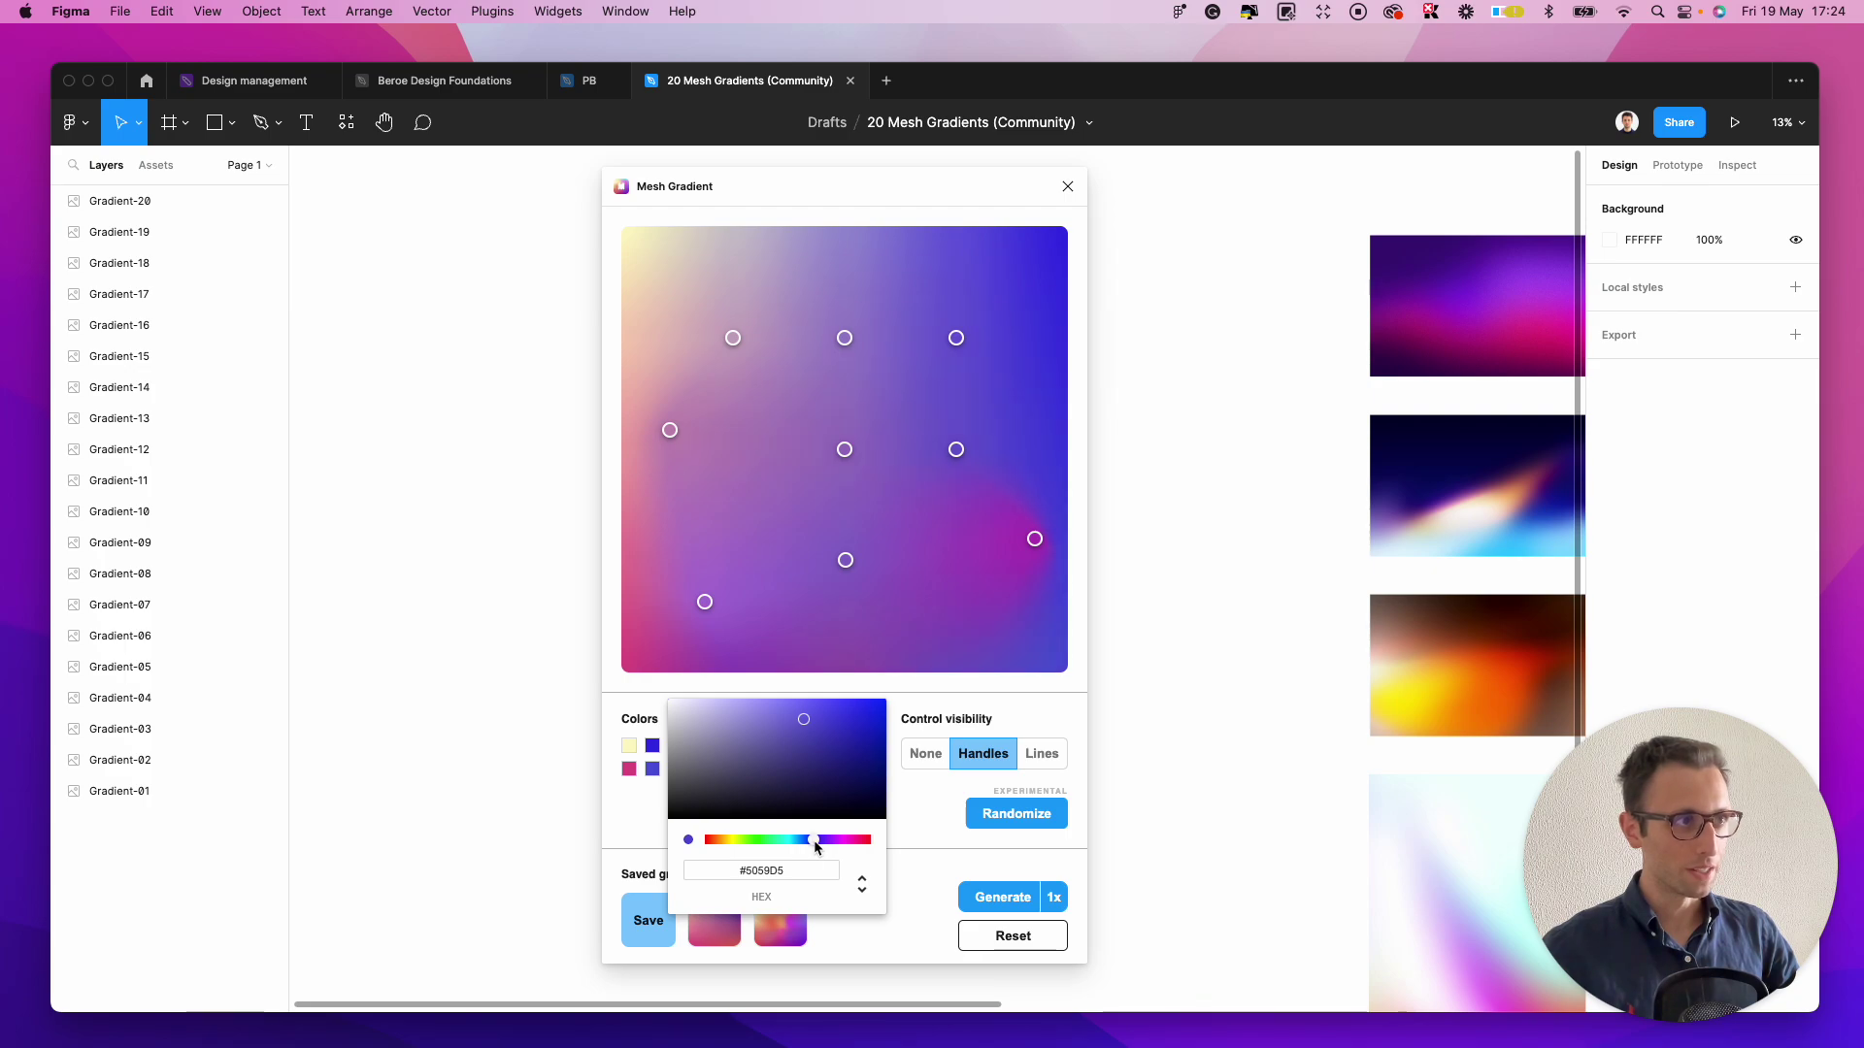
left_click(621, 756)
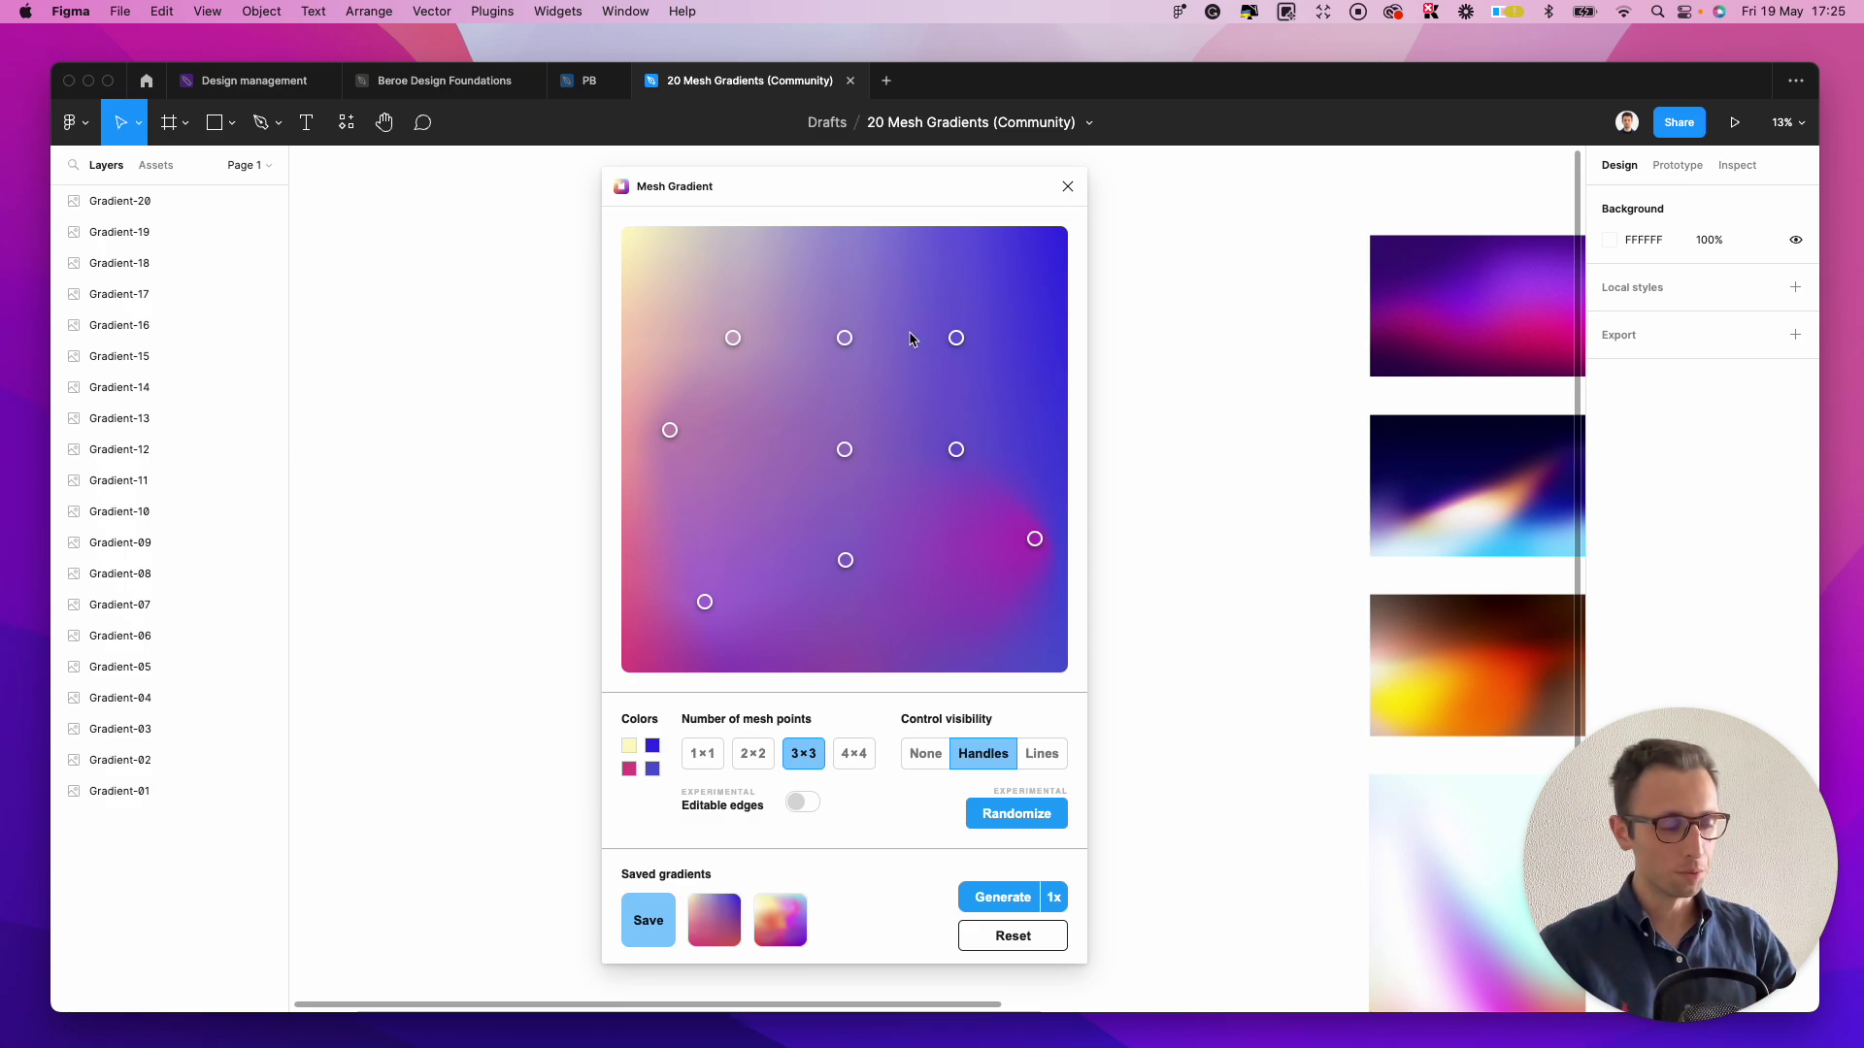
- Turn the cream palette colour into bright blue #000CFF
left_click(845, 452)
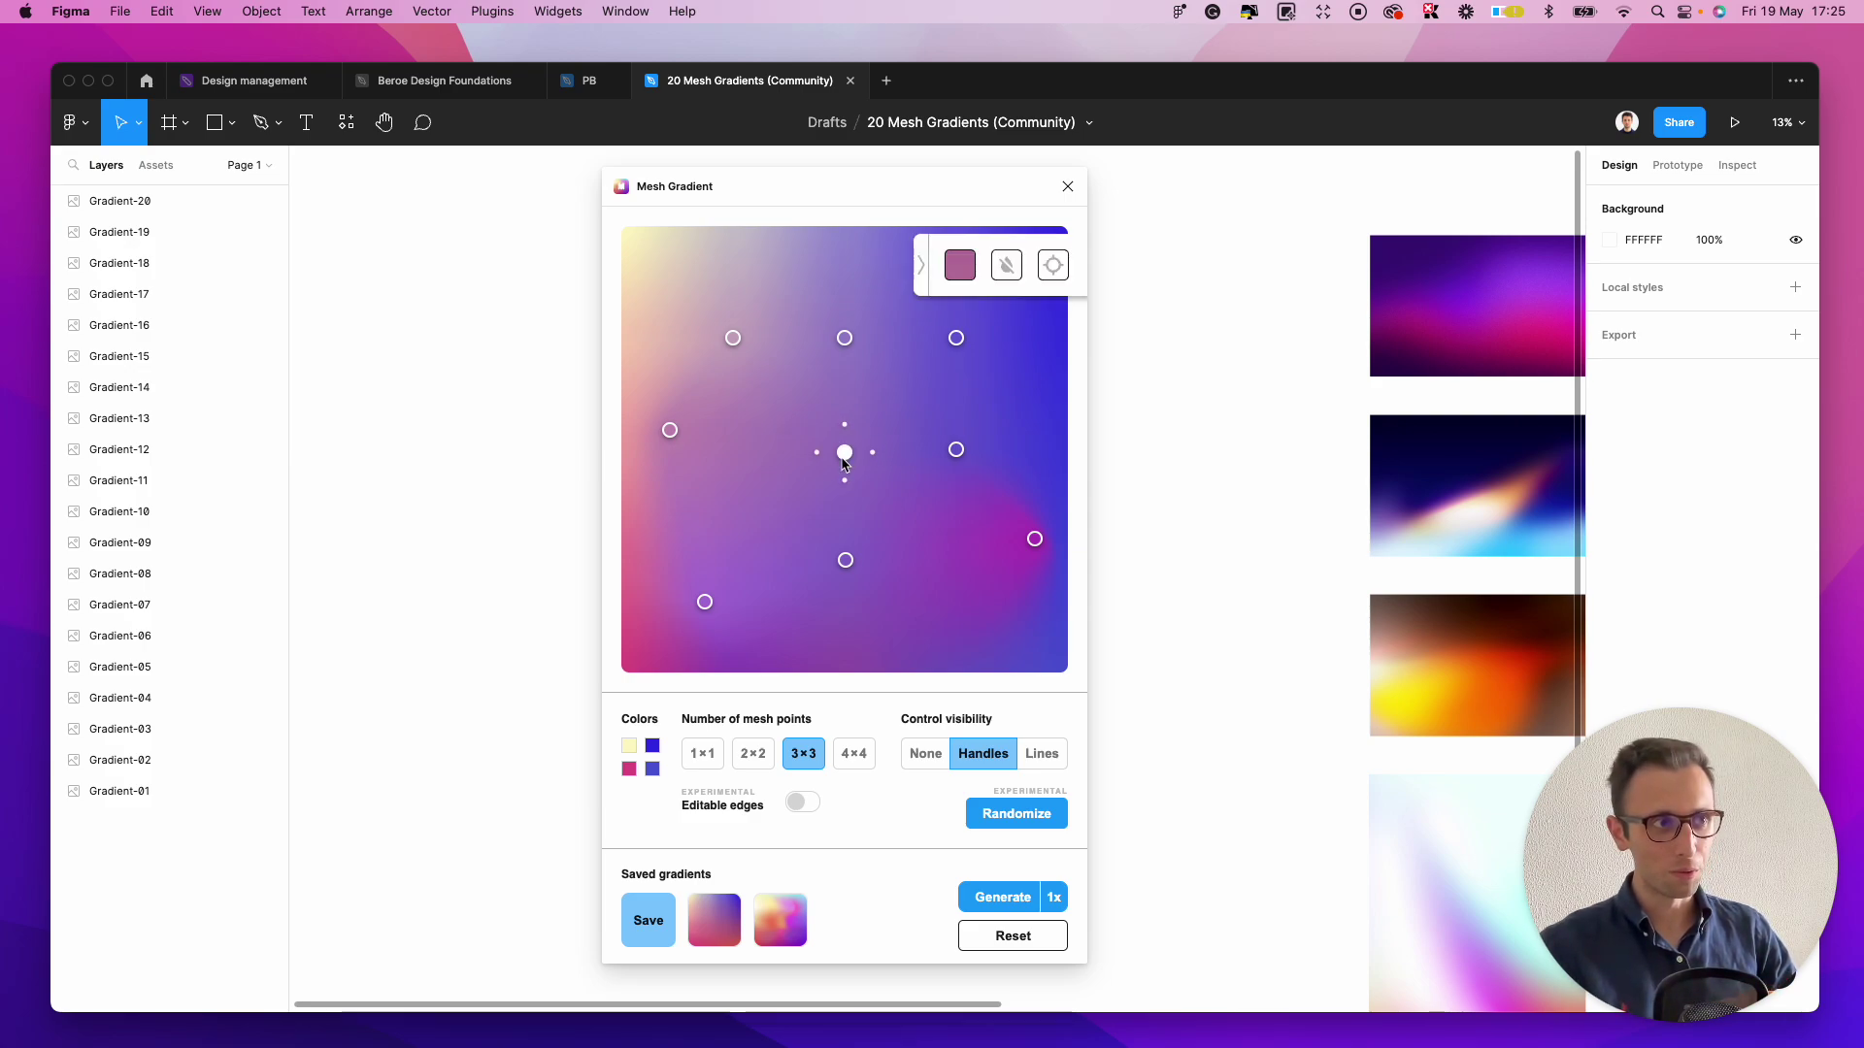
left_click(629, 746)
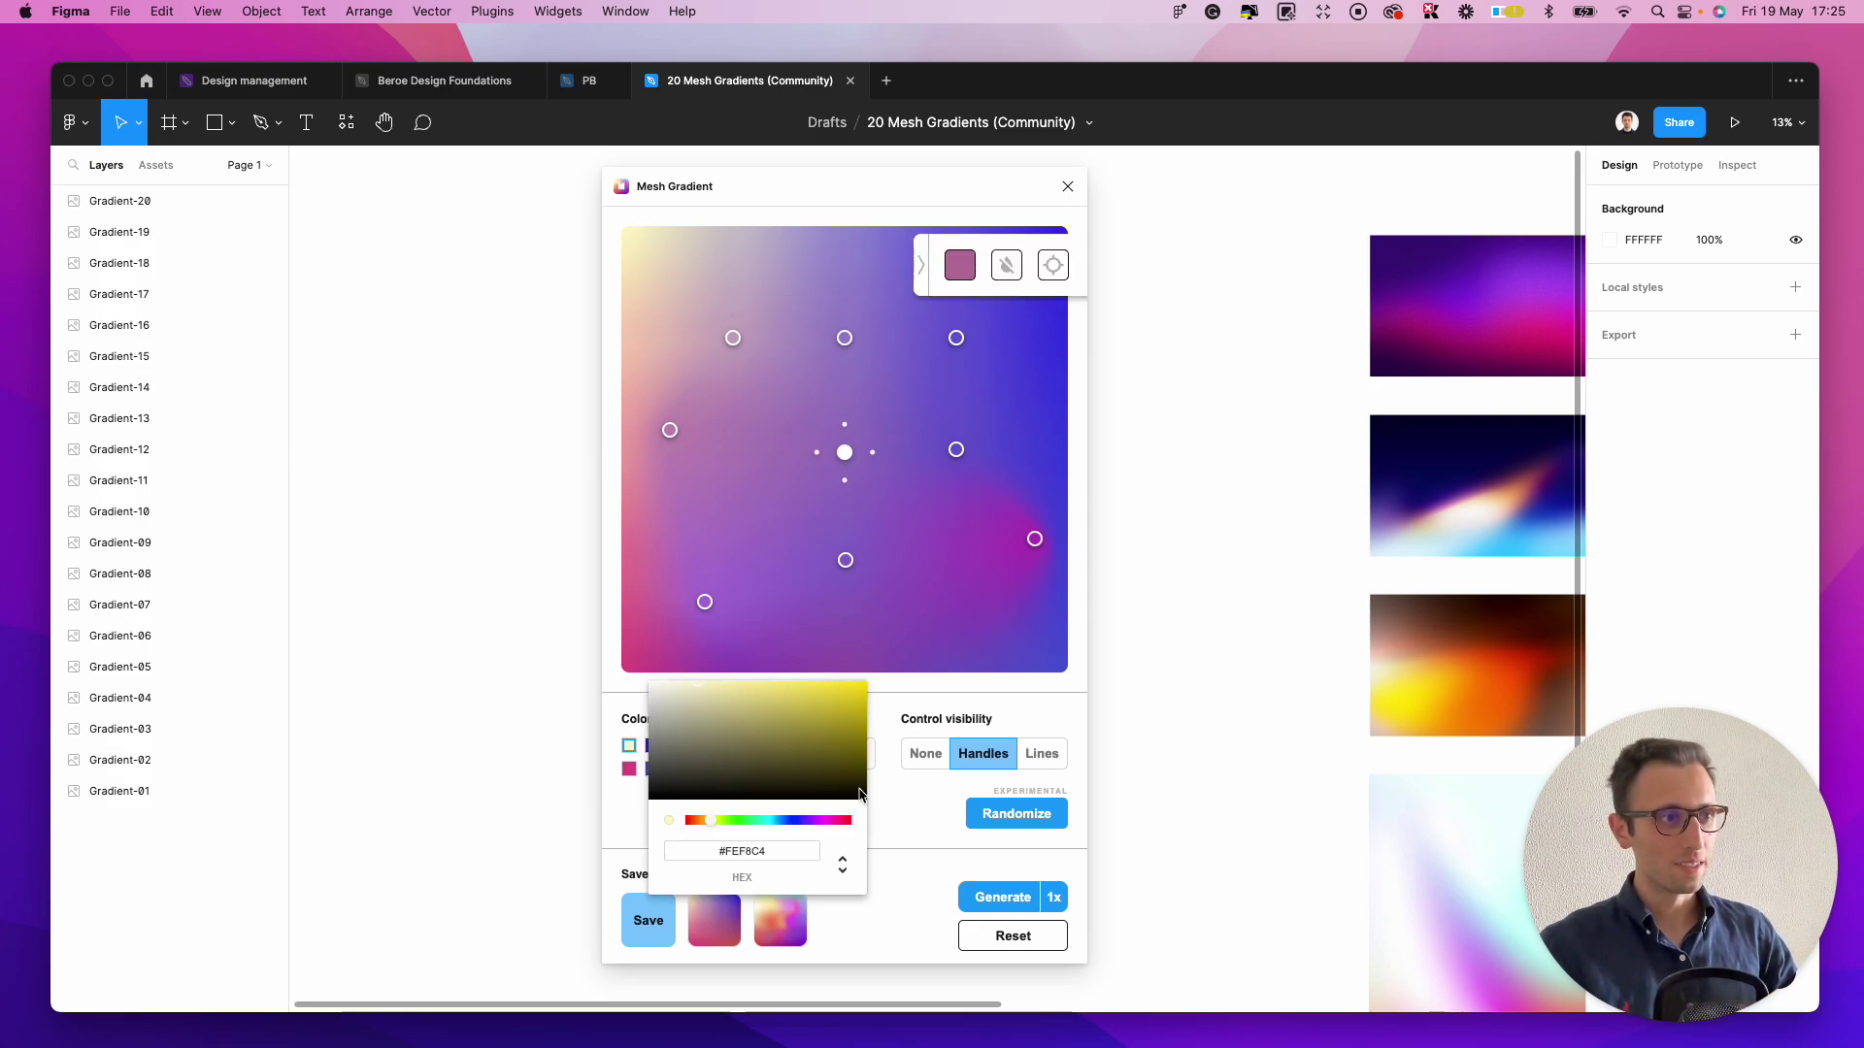
left_click(801, 820)
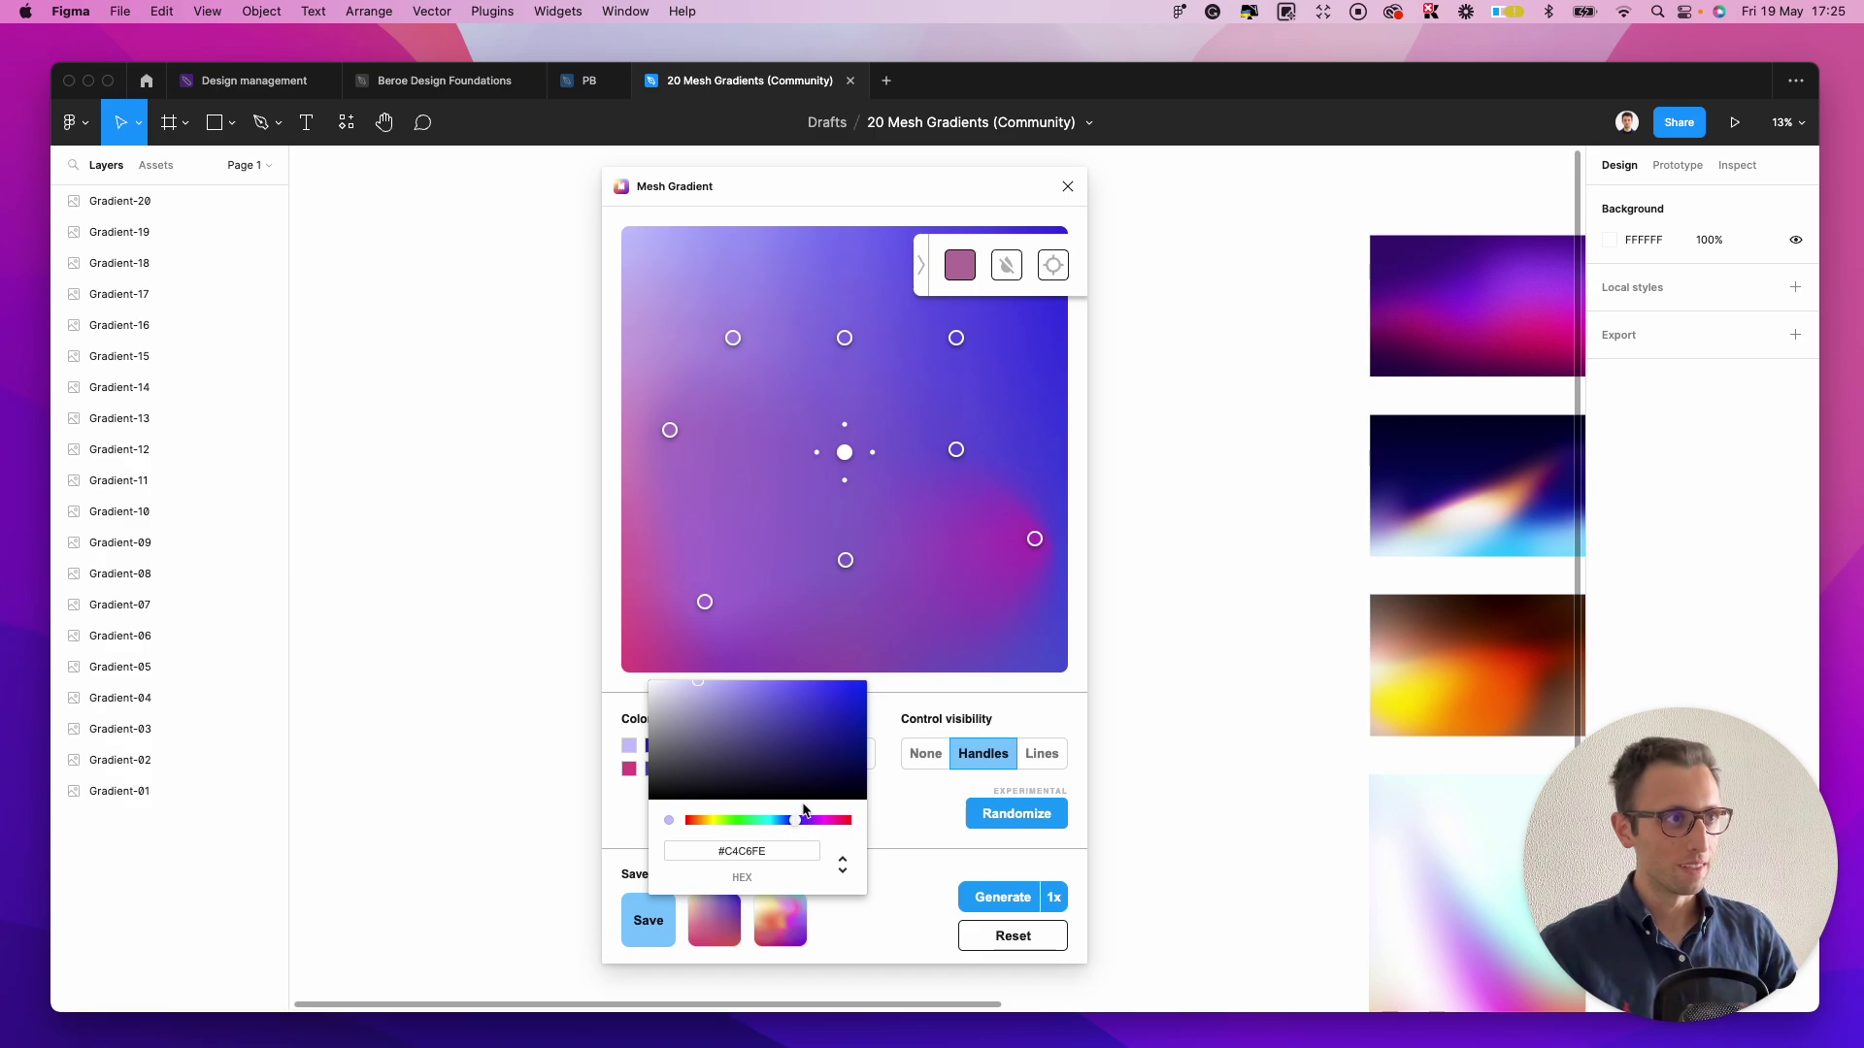
mouse_move(854, 691)
left_mouse_down()
mouse_move(881, 674)
mouse_move(887, 695)
left_mouse_up()
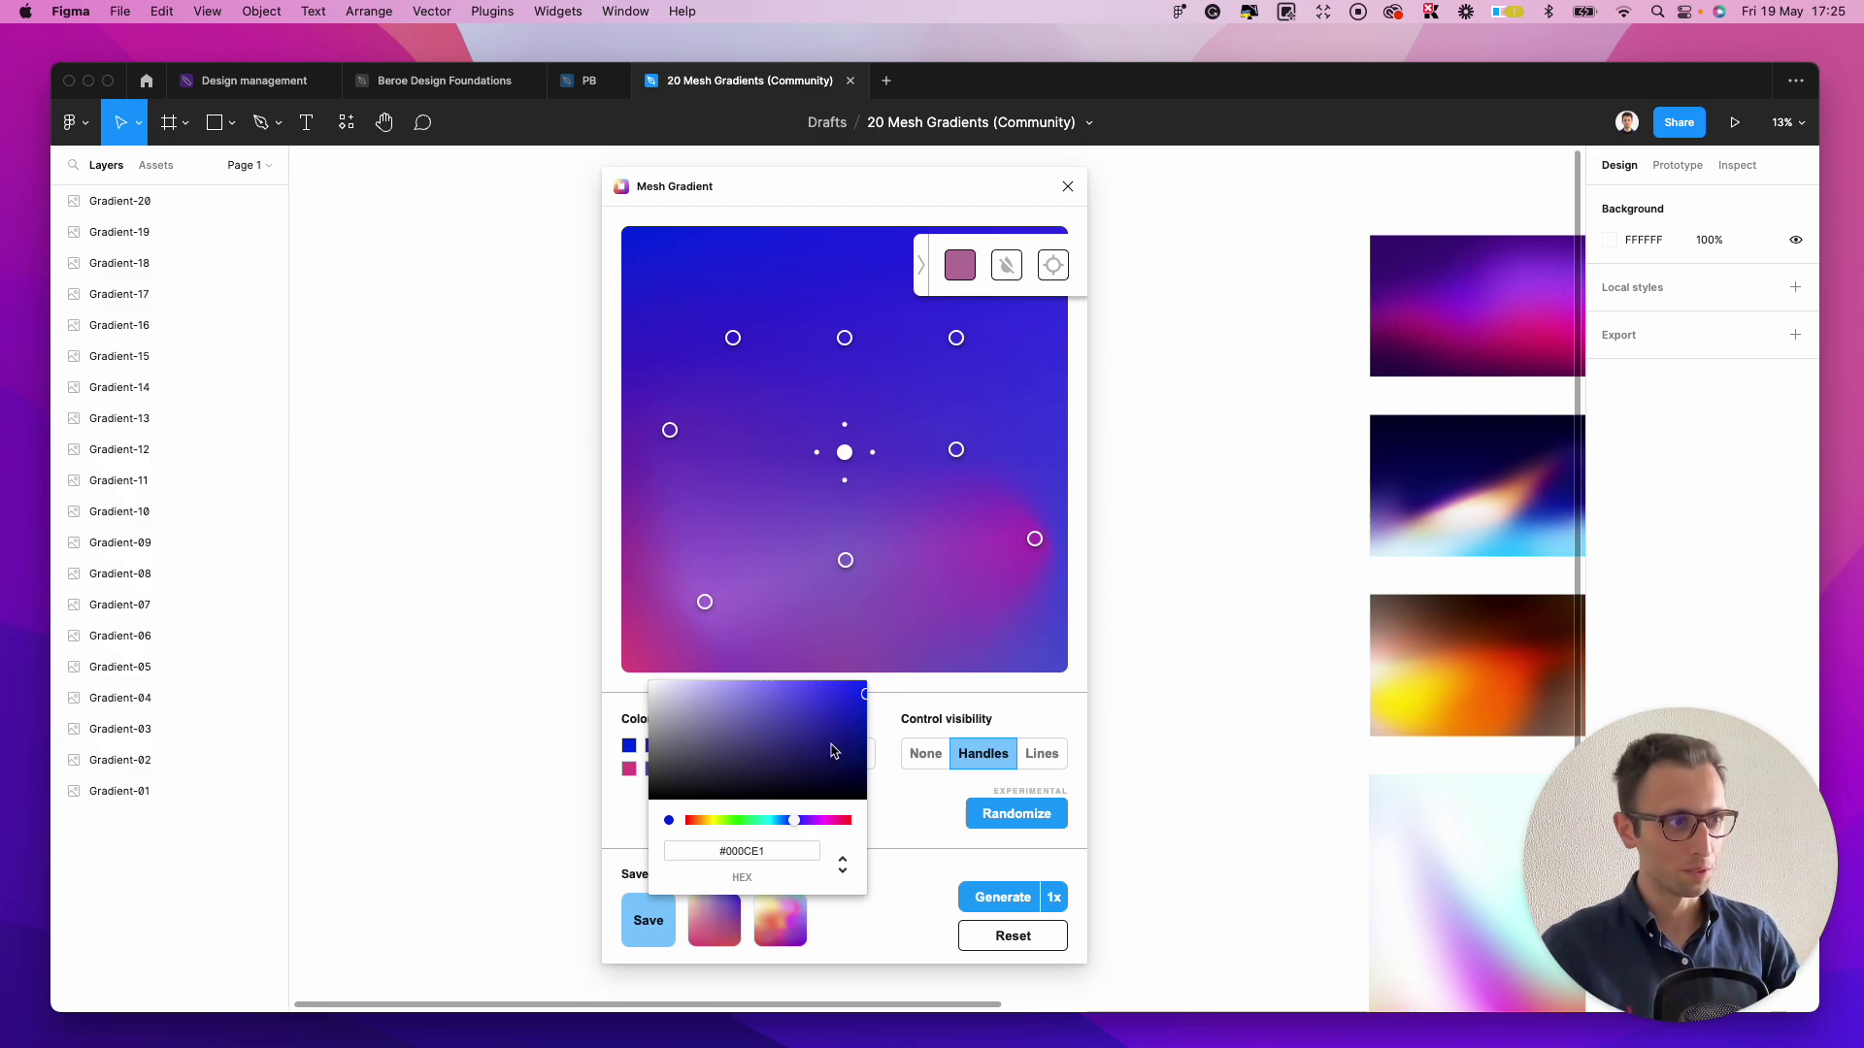
left_click(885, 716)
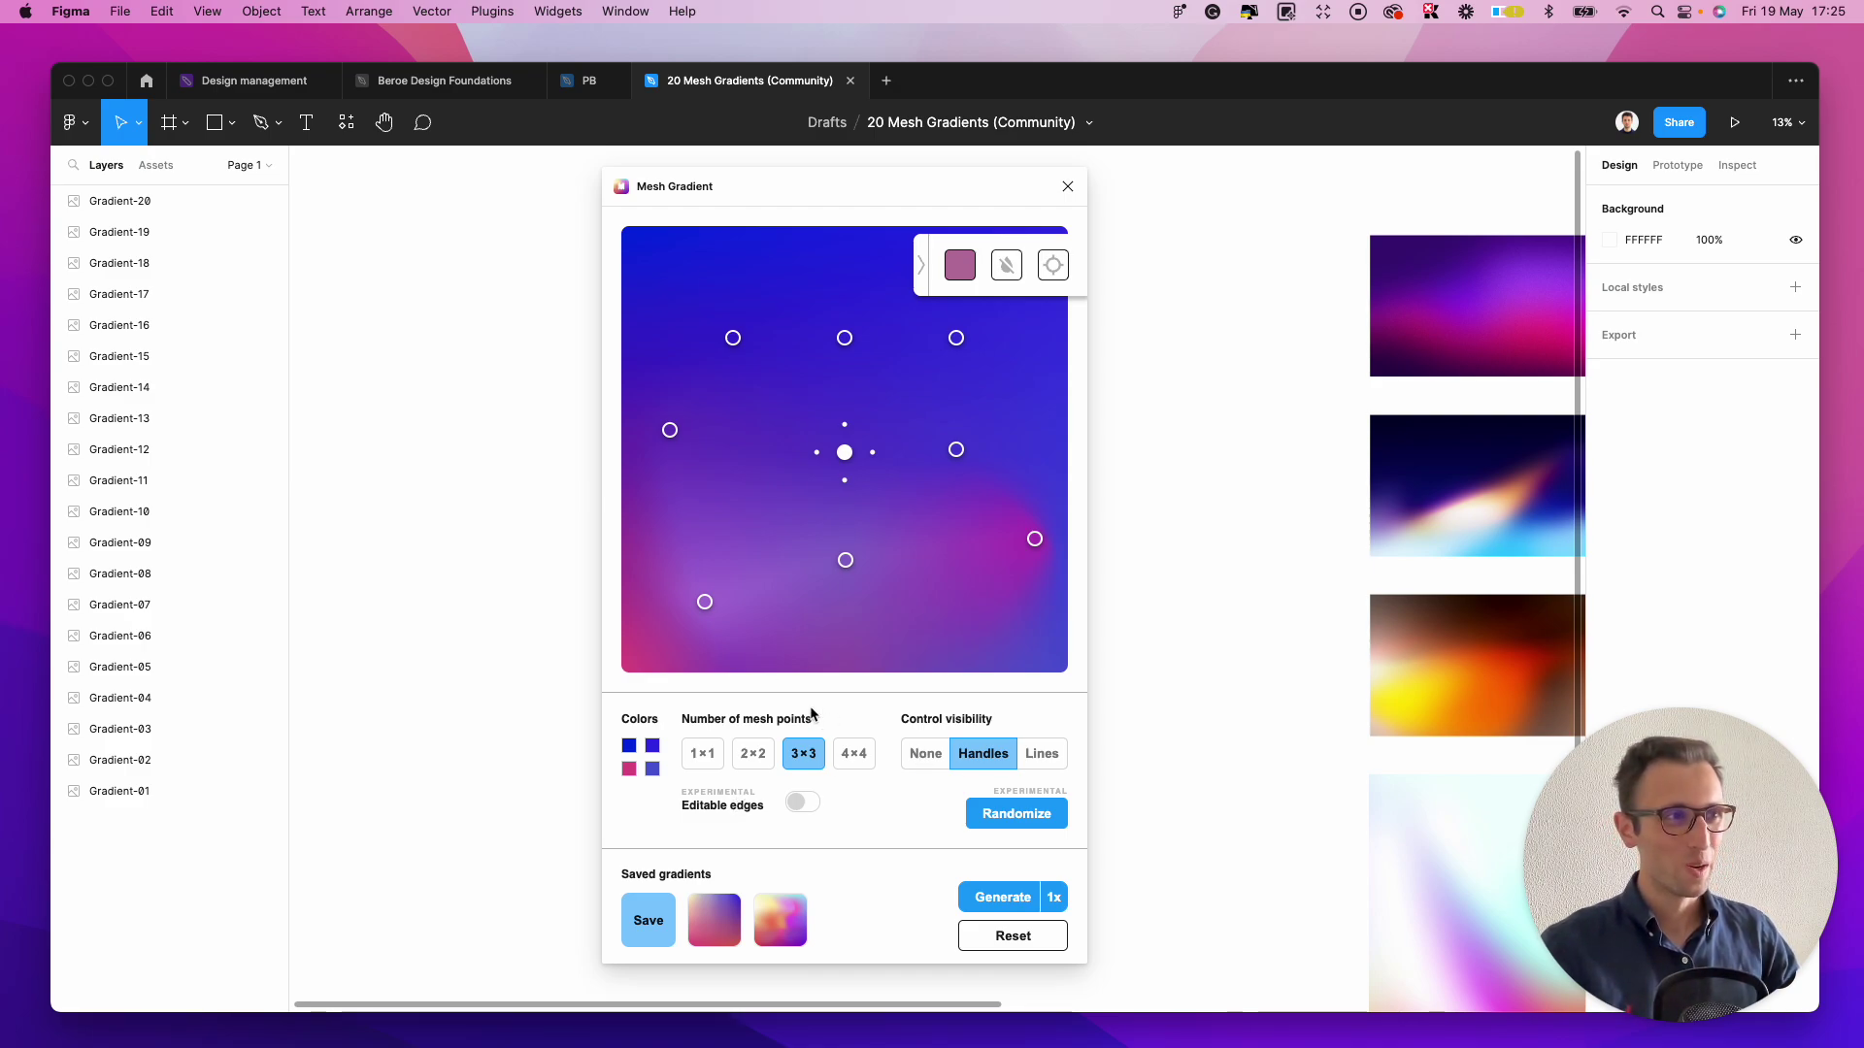
- Set the top-middle mesh point's colour to bright violet #C58BFF
left_click(844, 337)
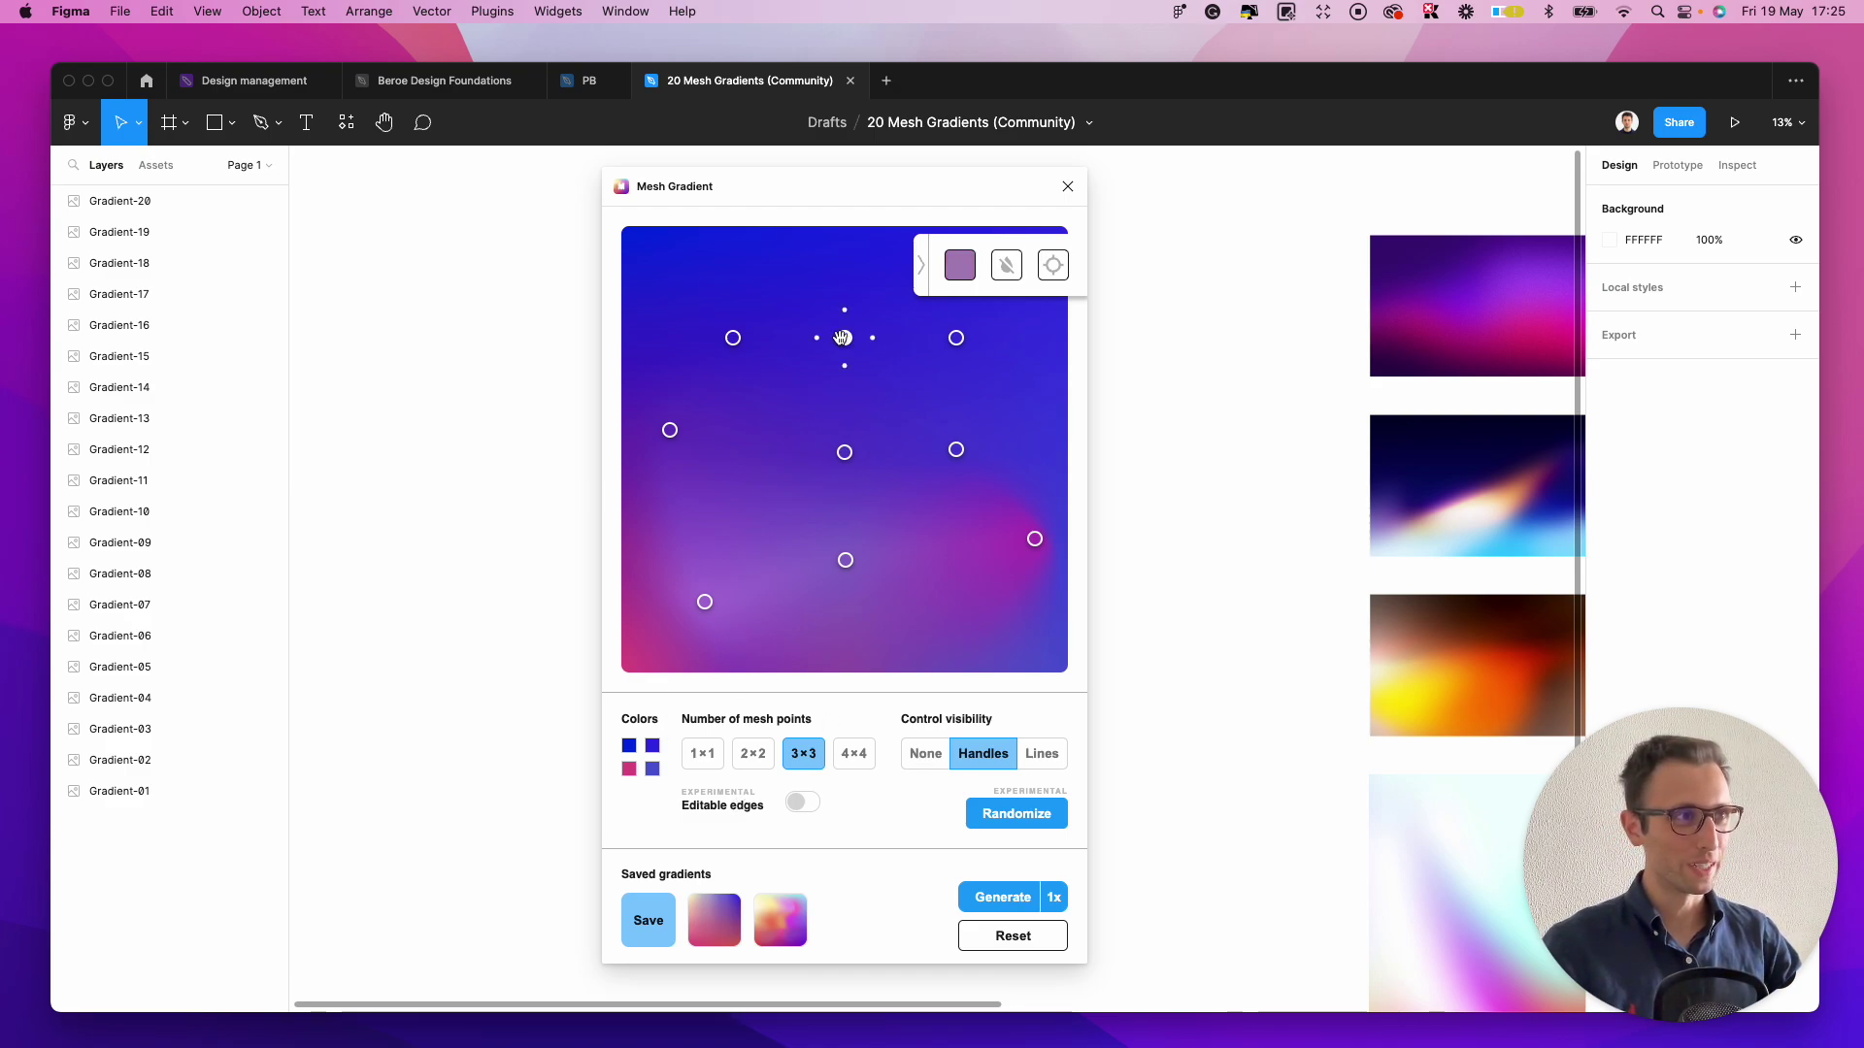
left_click(956, 269)
left_click_drag(1004, 430, 1023, 430)
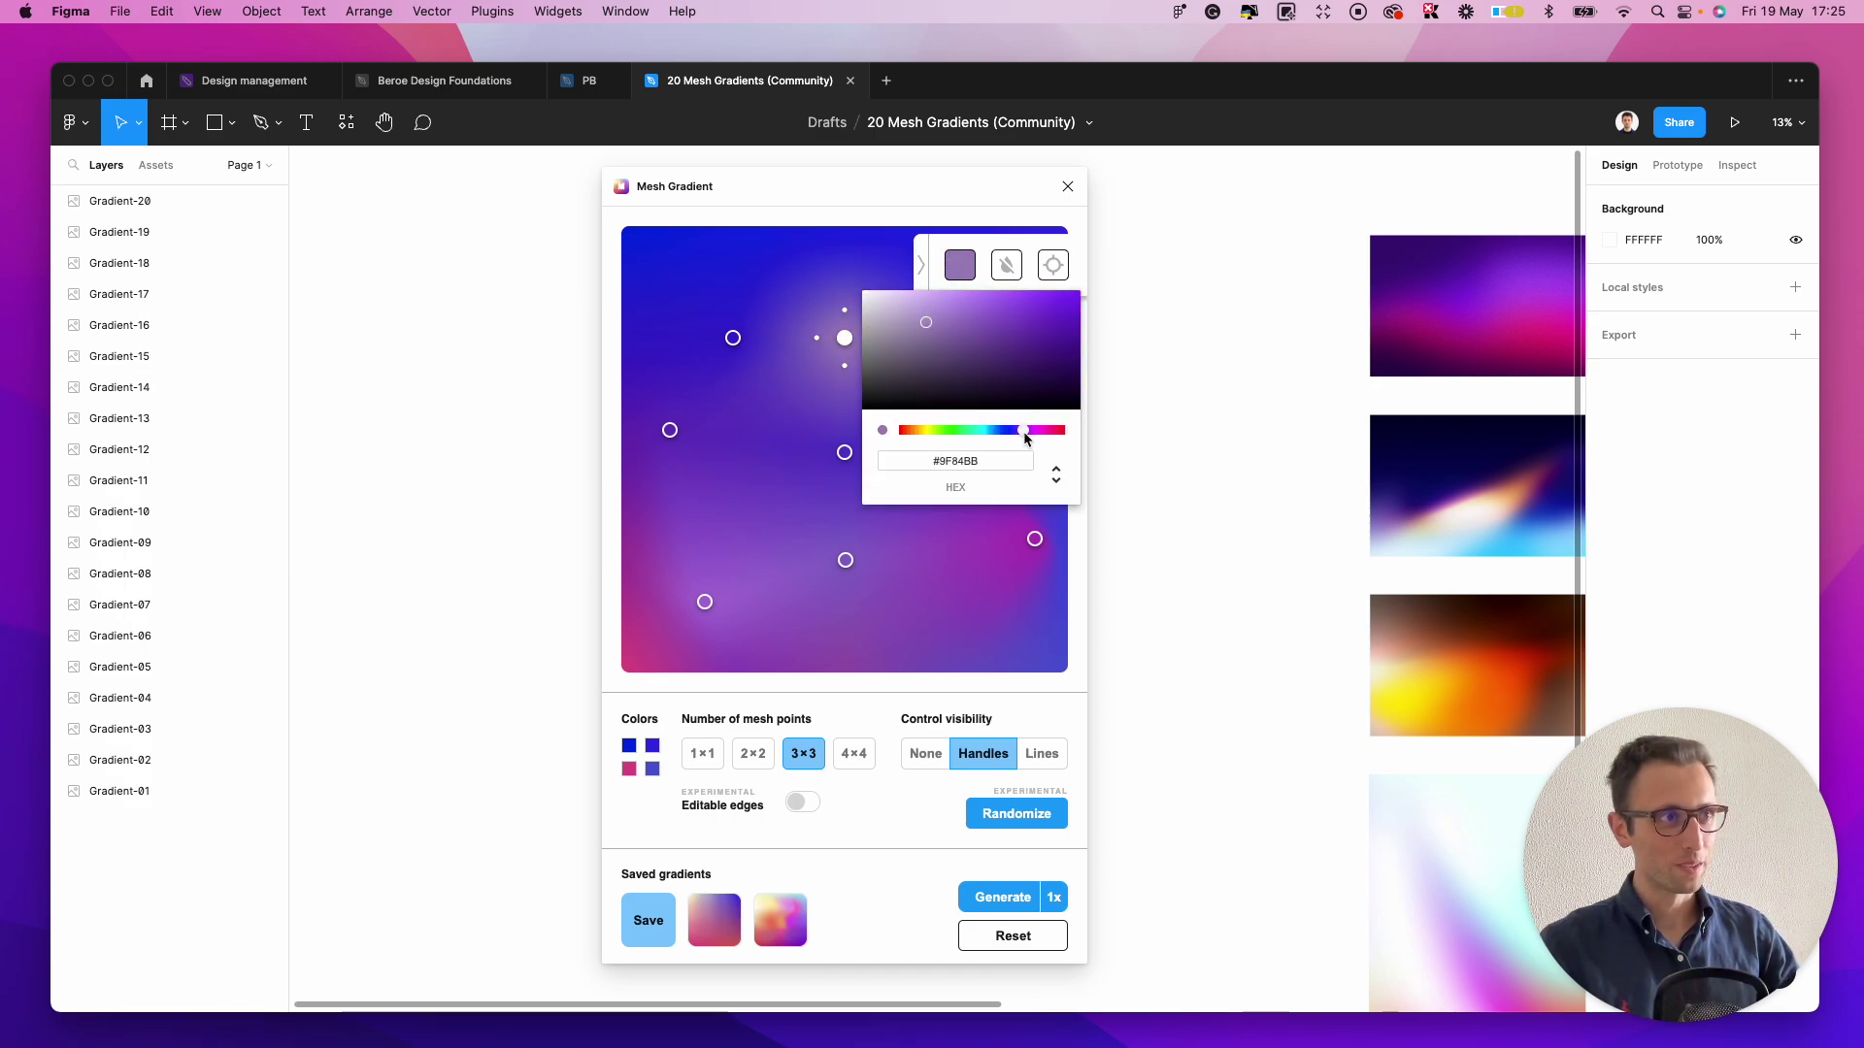
left_click(962, 294)
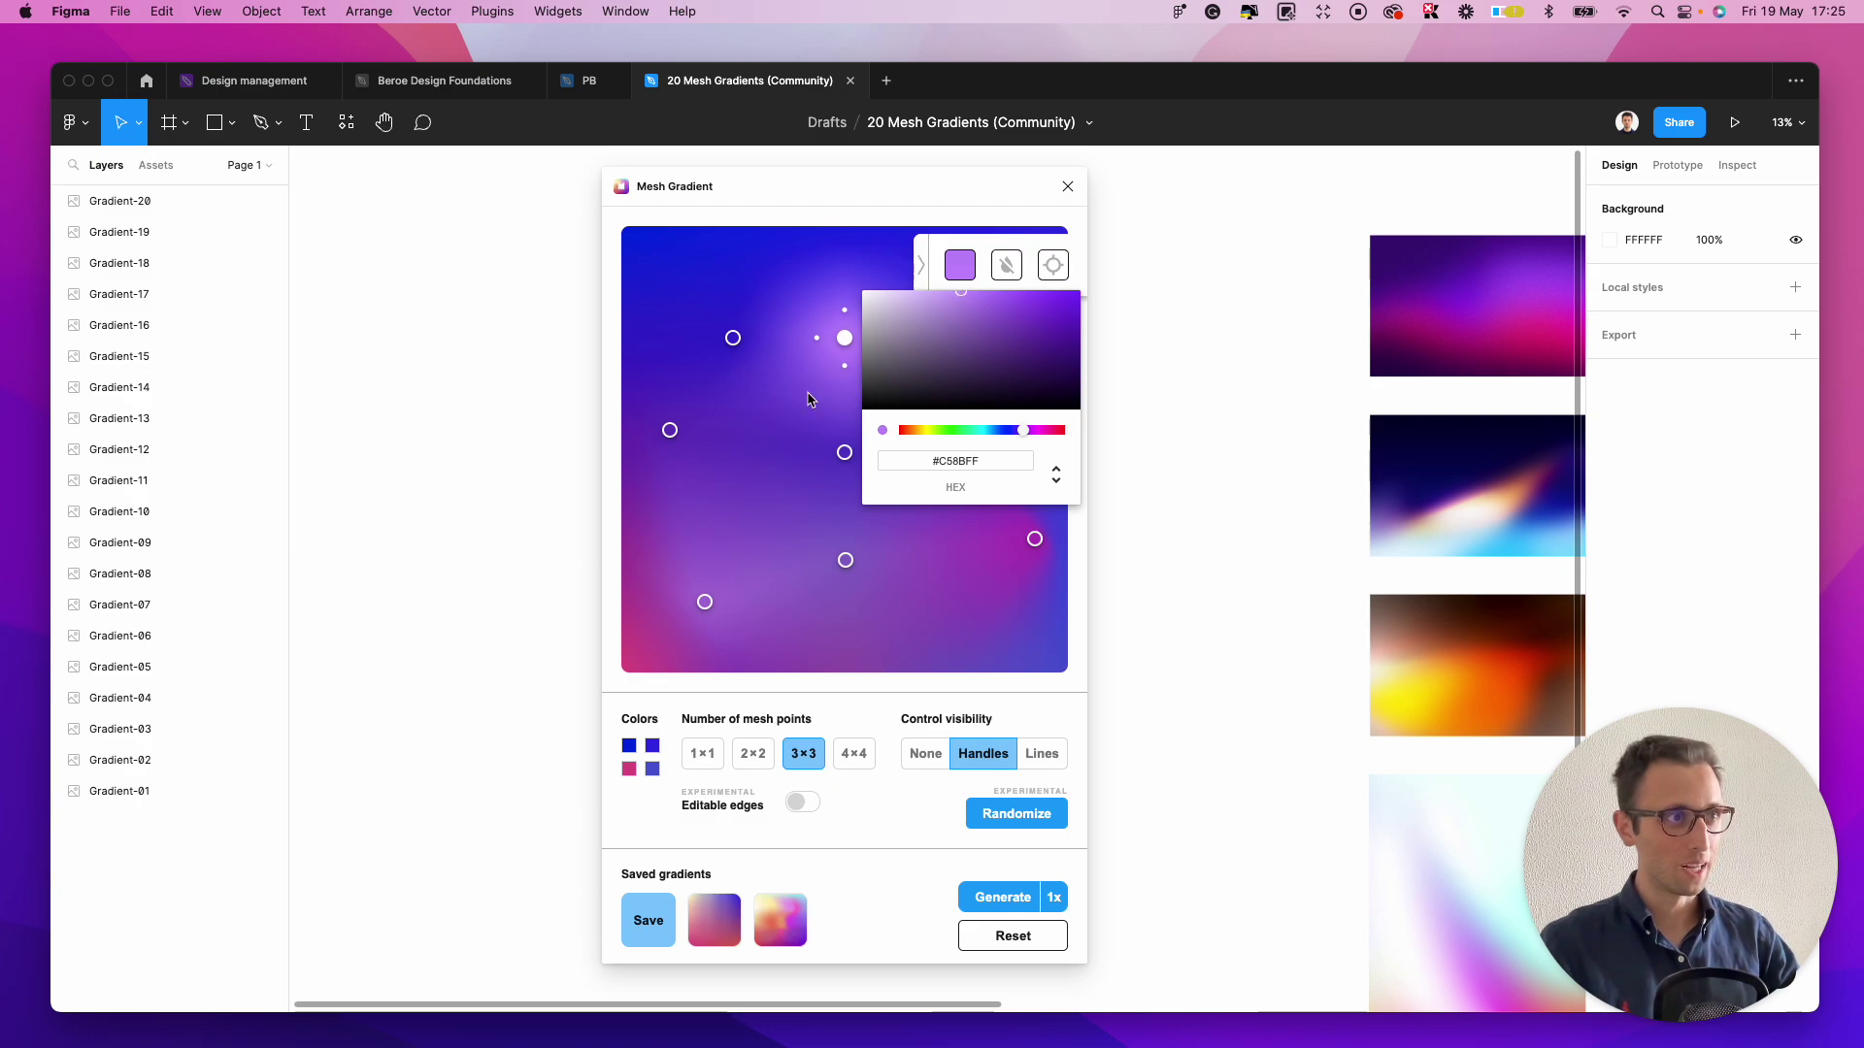
left_click(826, 369)
- Drag the mesh points toward the edges and corners, moving the centre down-right and the magenta point down the right edge
left_click_drag(844, 338, 792, 407)
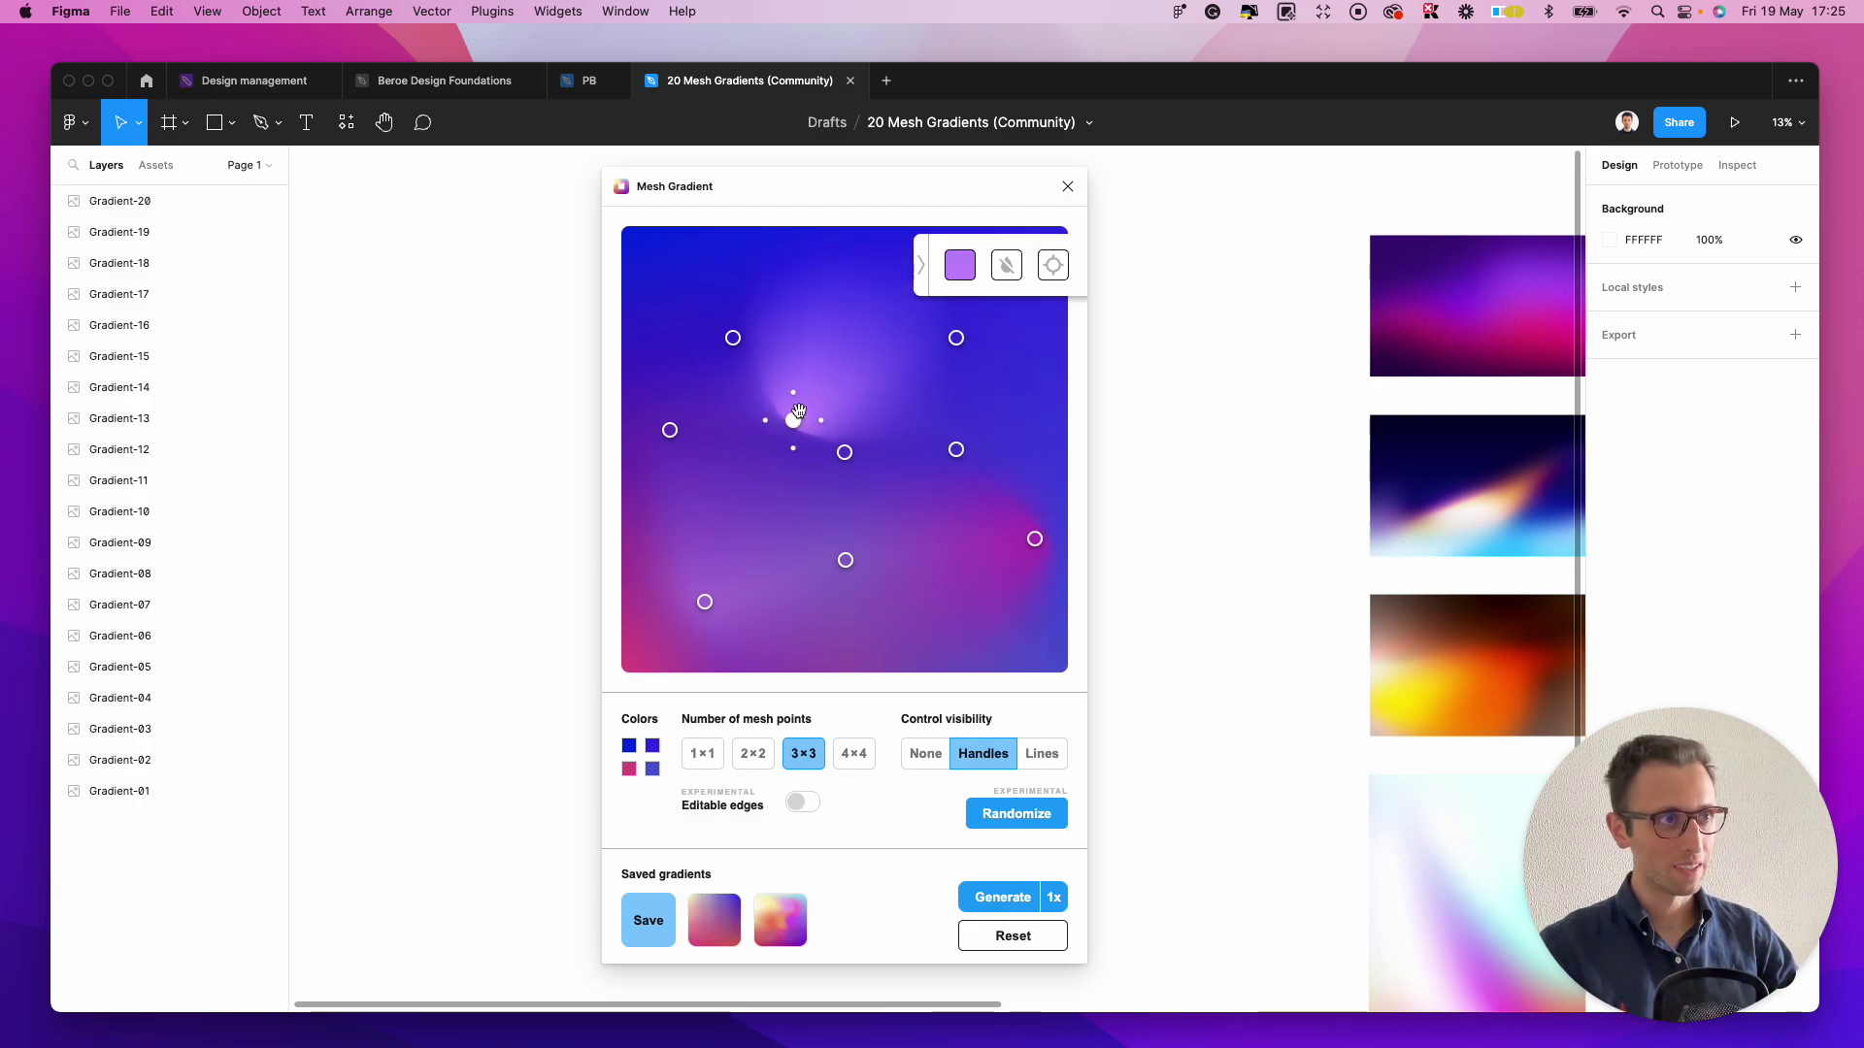
left_click_drag(733, 337, 663, 279)
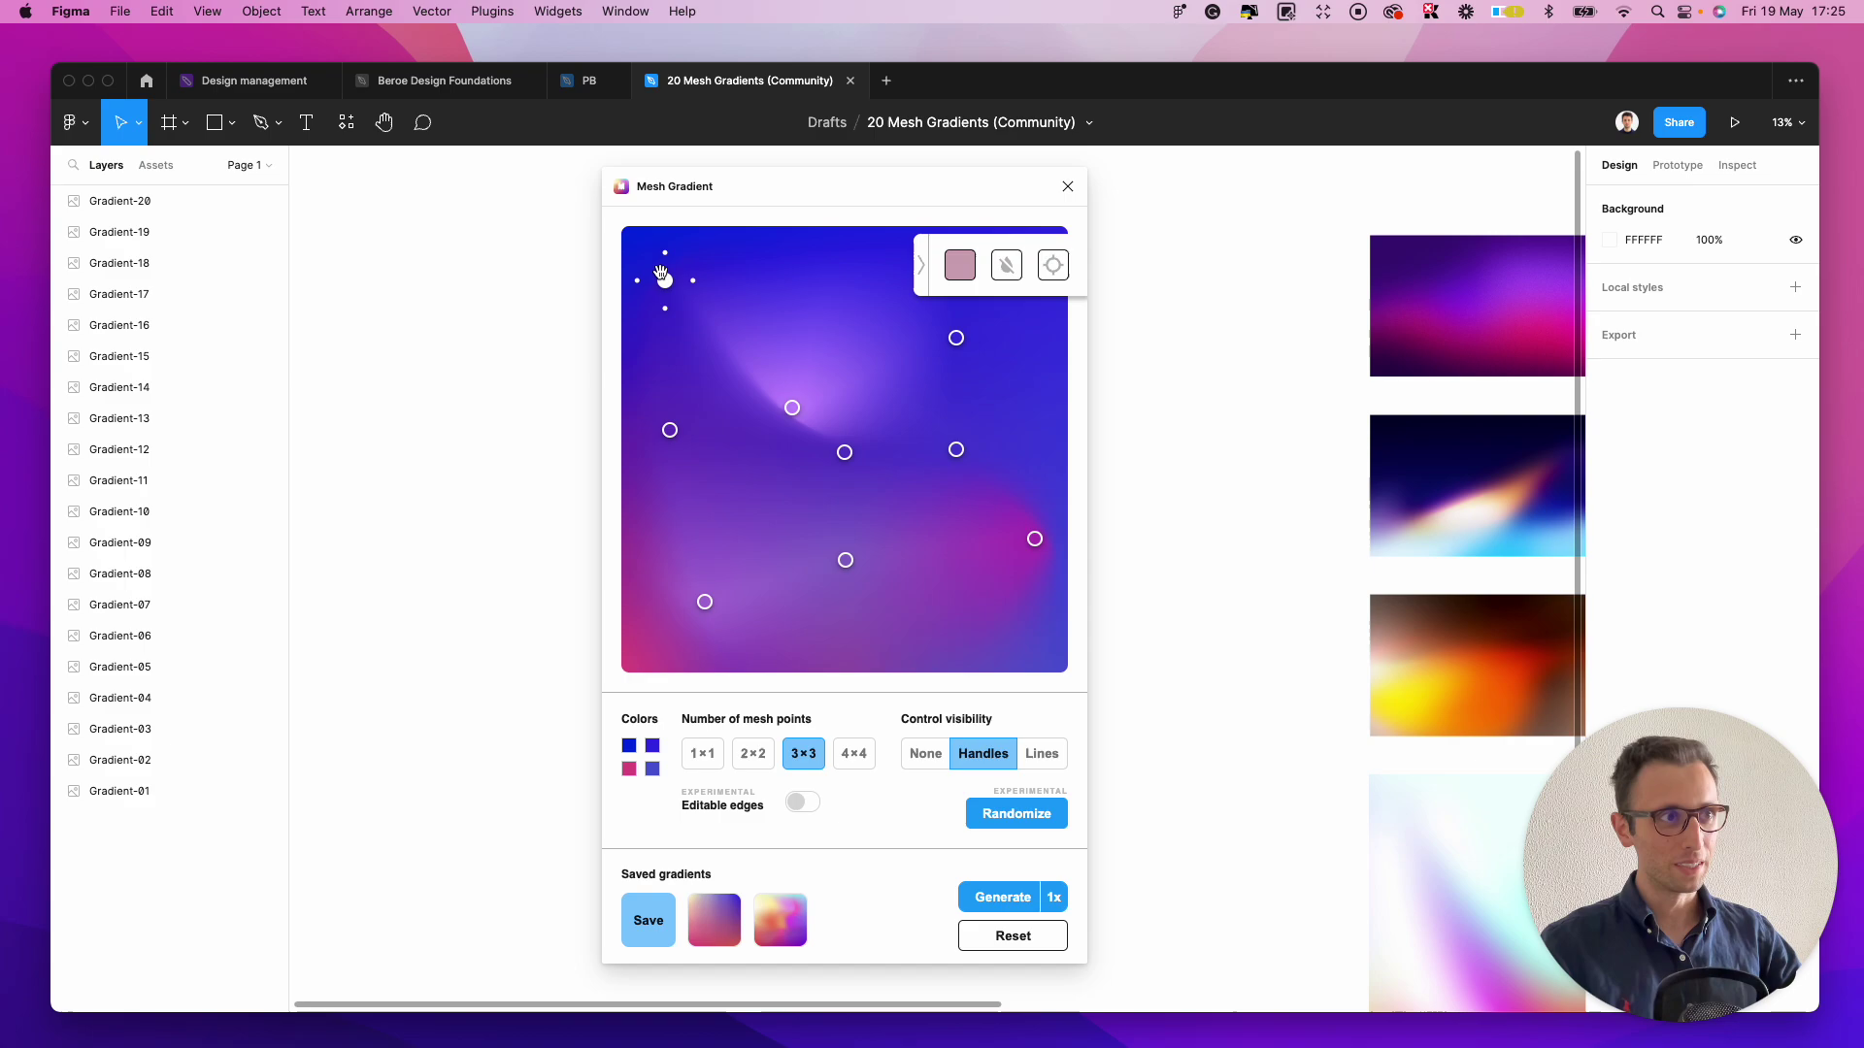
left_click_drag(843, 450, 976, 518)
left_click_drag(956, 338, 953, 227)
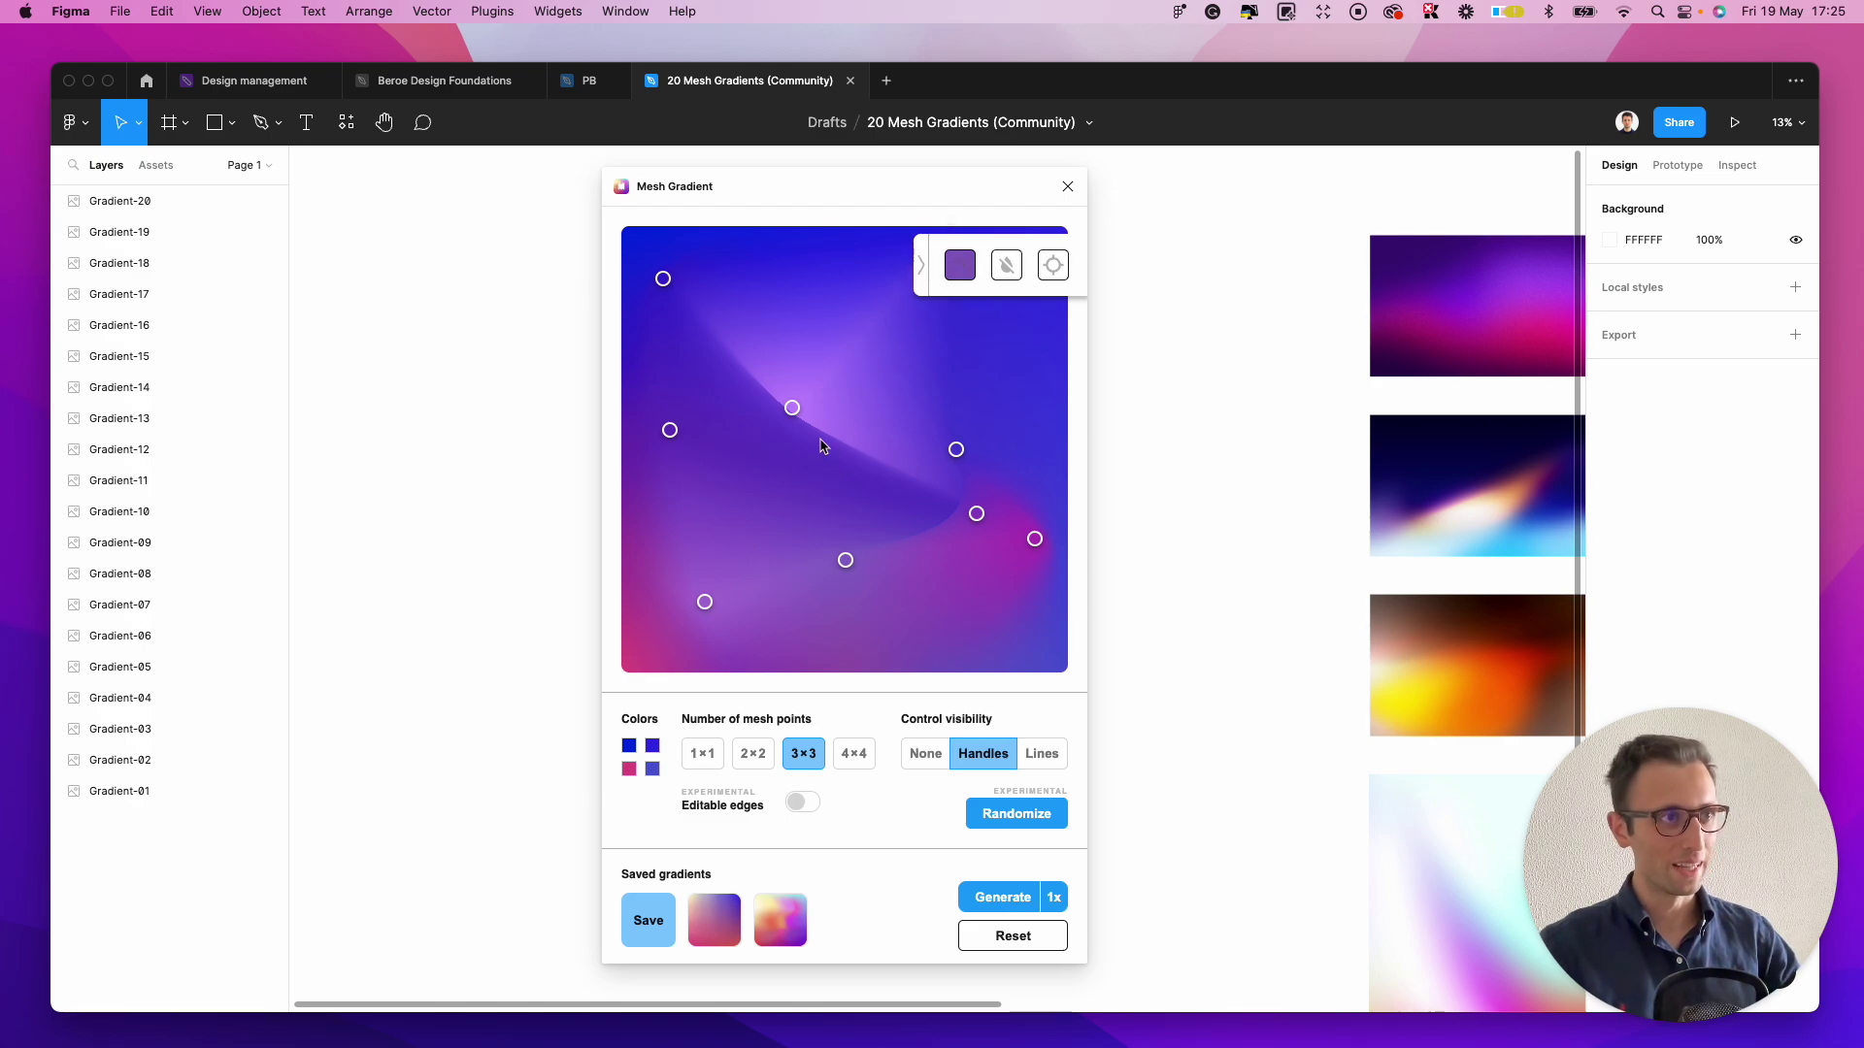
left_click_drag(669, 430, 629, 506)
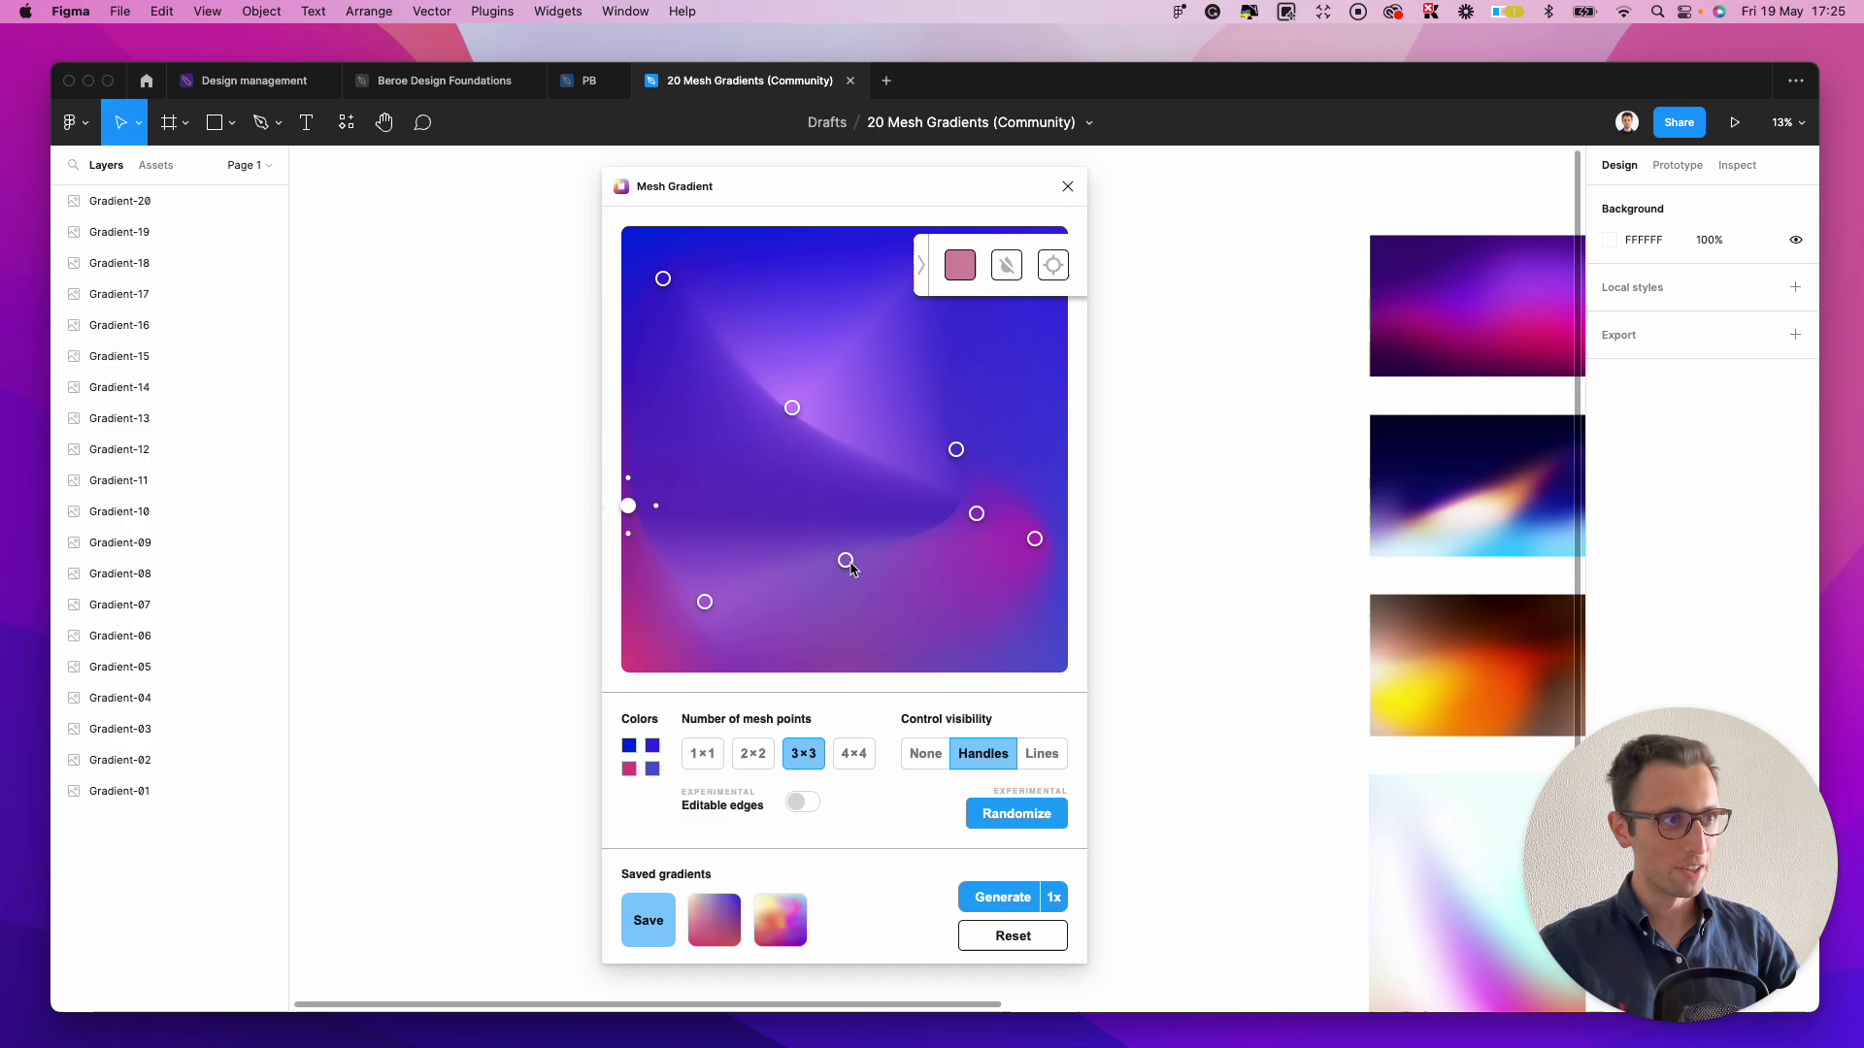
left_click_drag(844, 561, 776, 535)
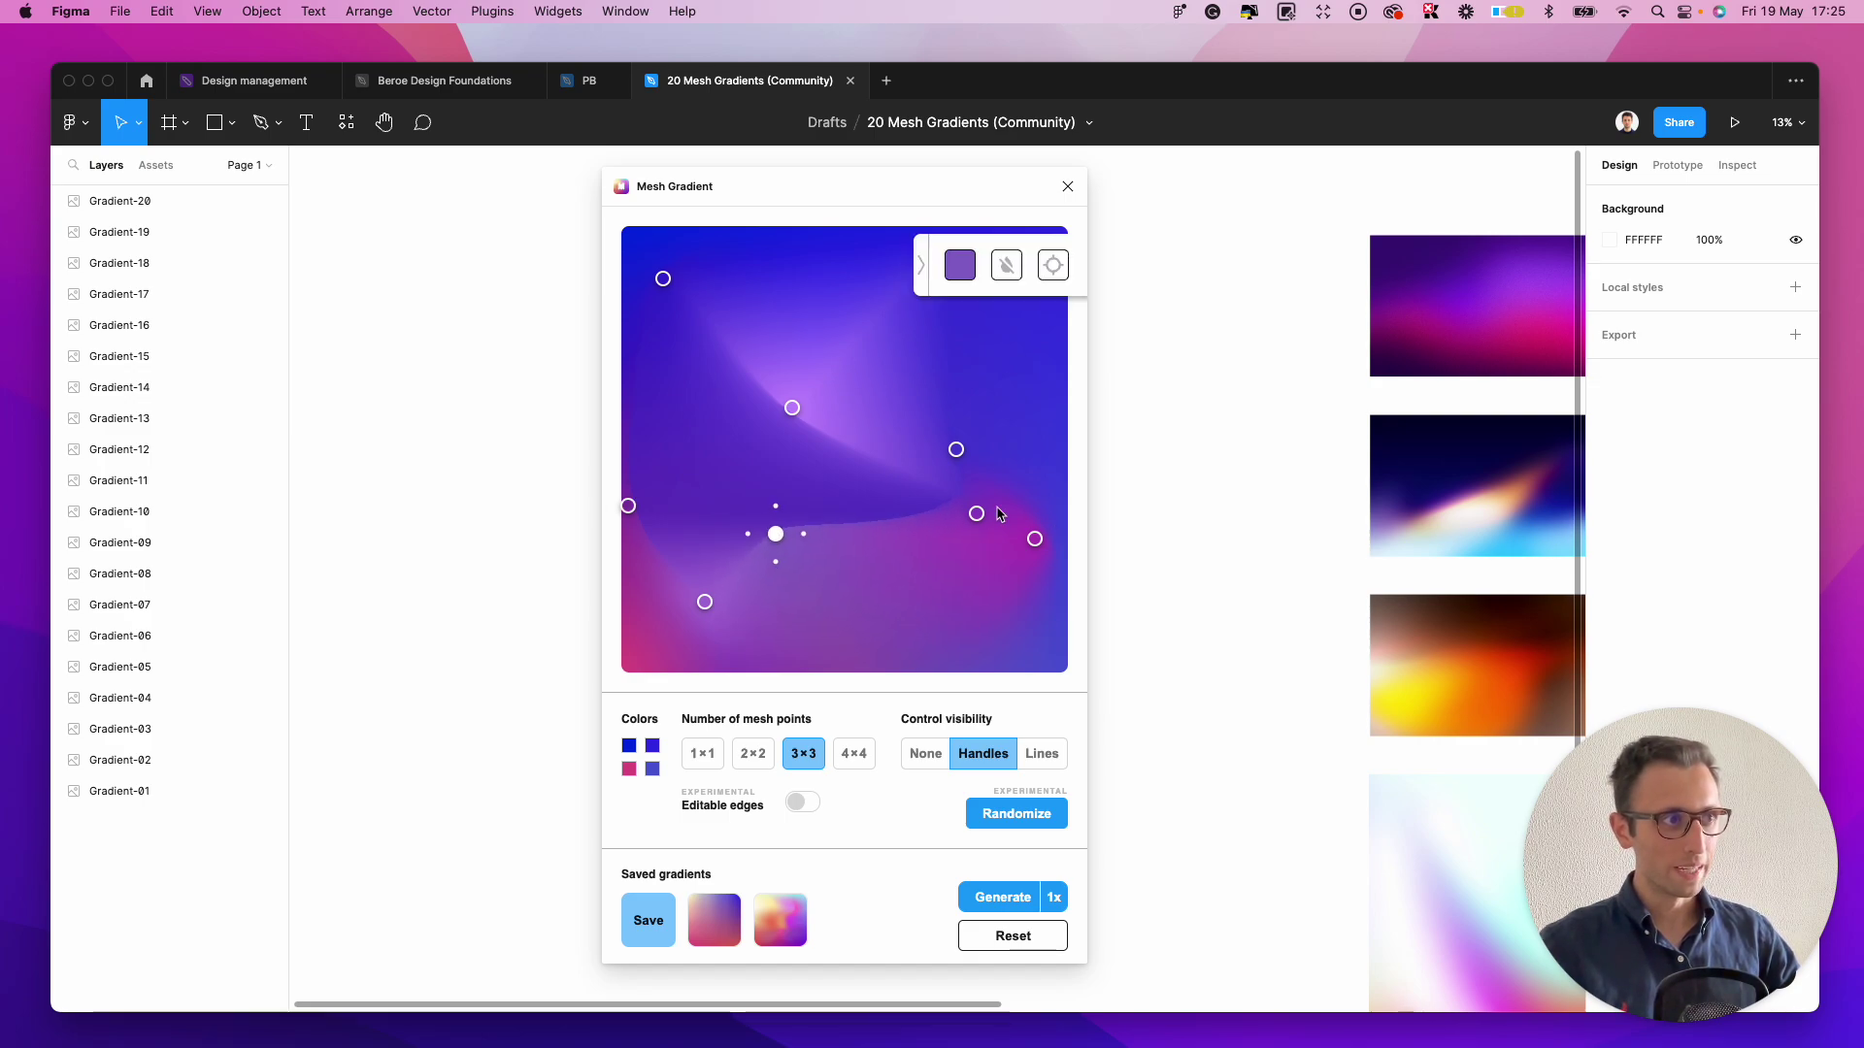
left_click_drag(977, 514, 922, 475)
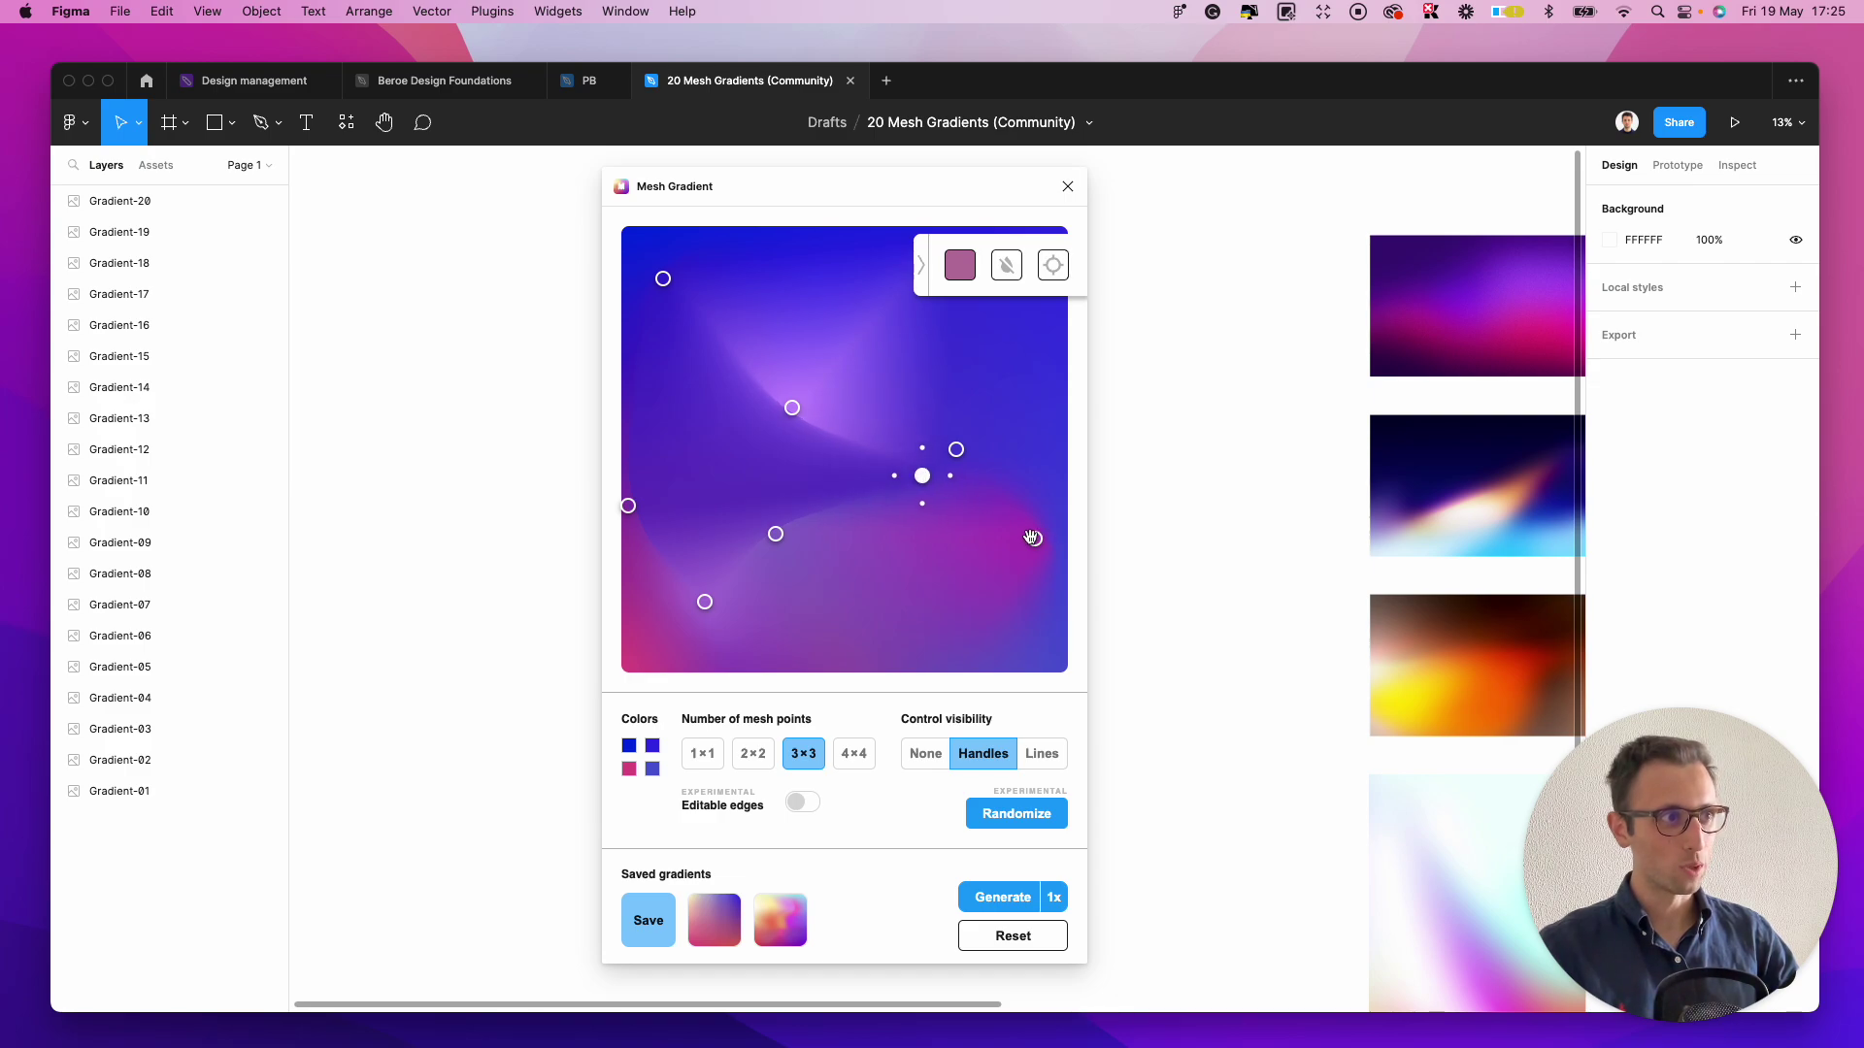
mouse_move(1034, 539)
left_mouse_down()
mouse_move(1051, 604)
mouse_move(1025, 565)
left_mouse_up()
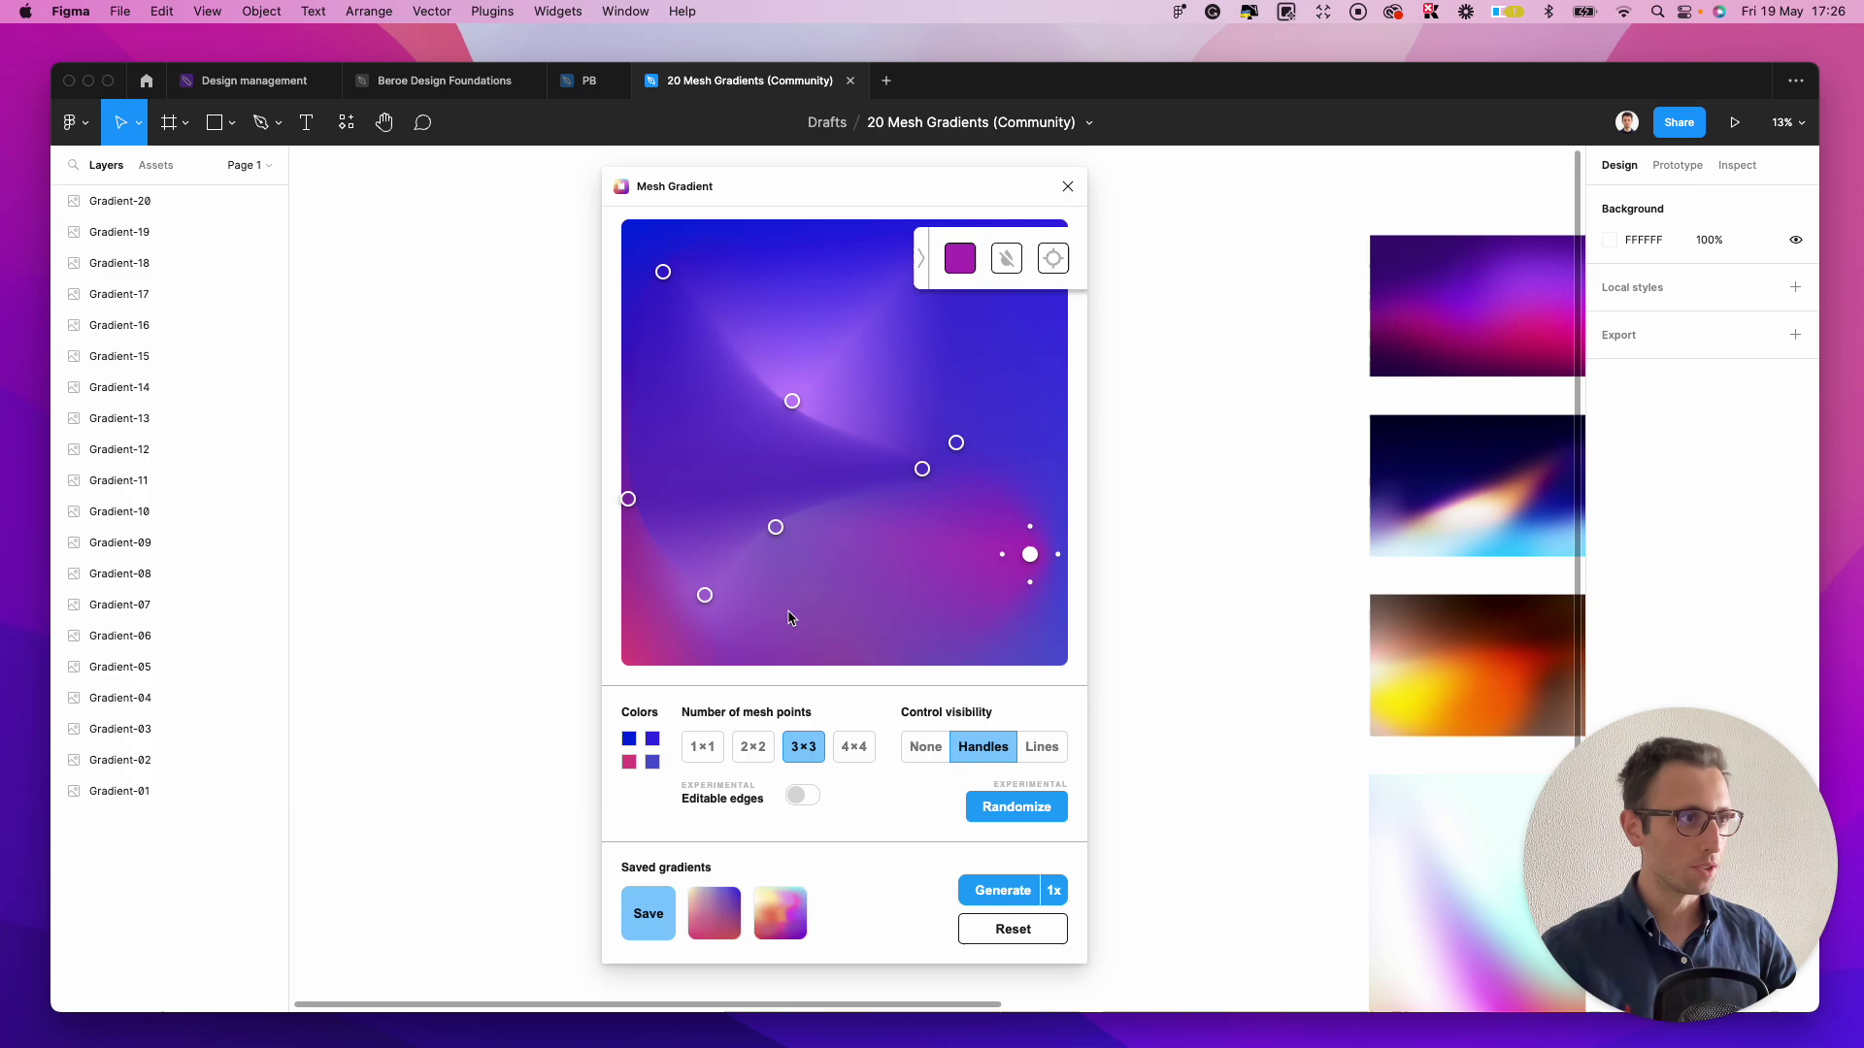
left_click_drag(775, 527, 851, 572)
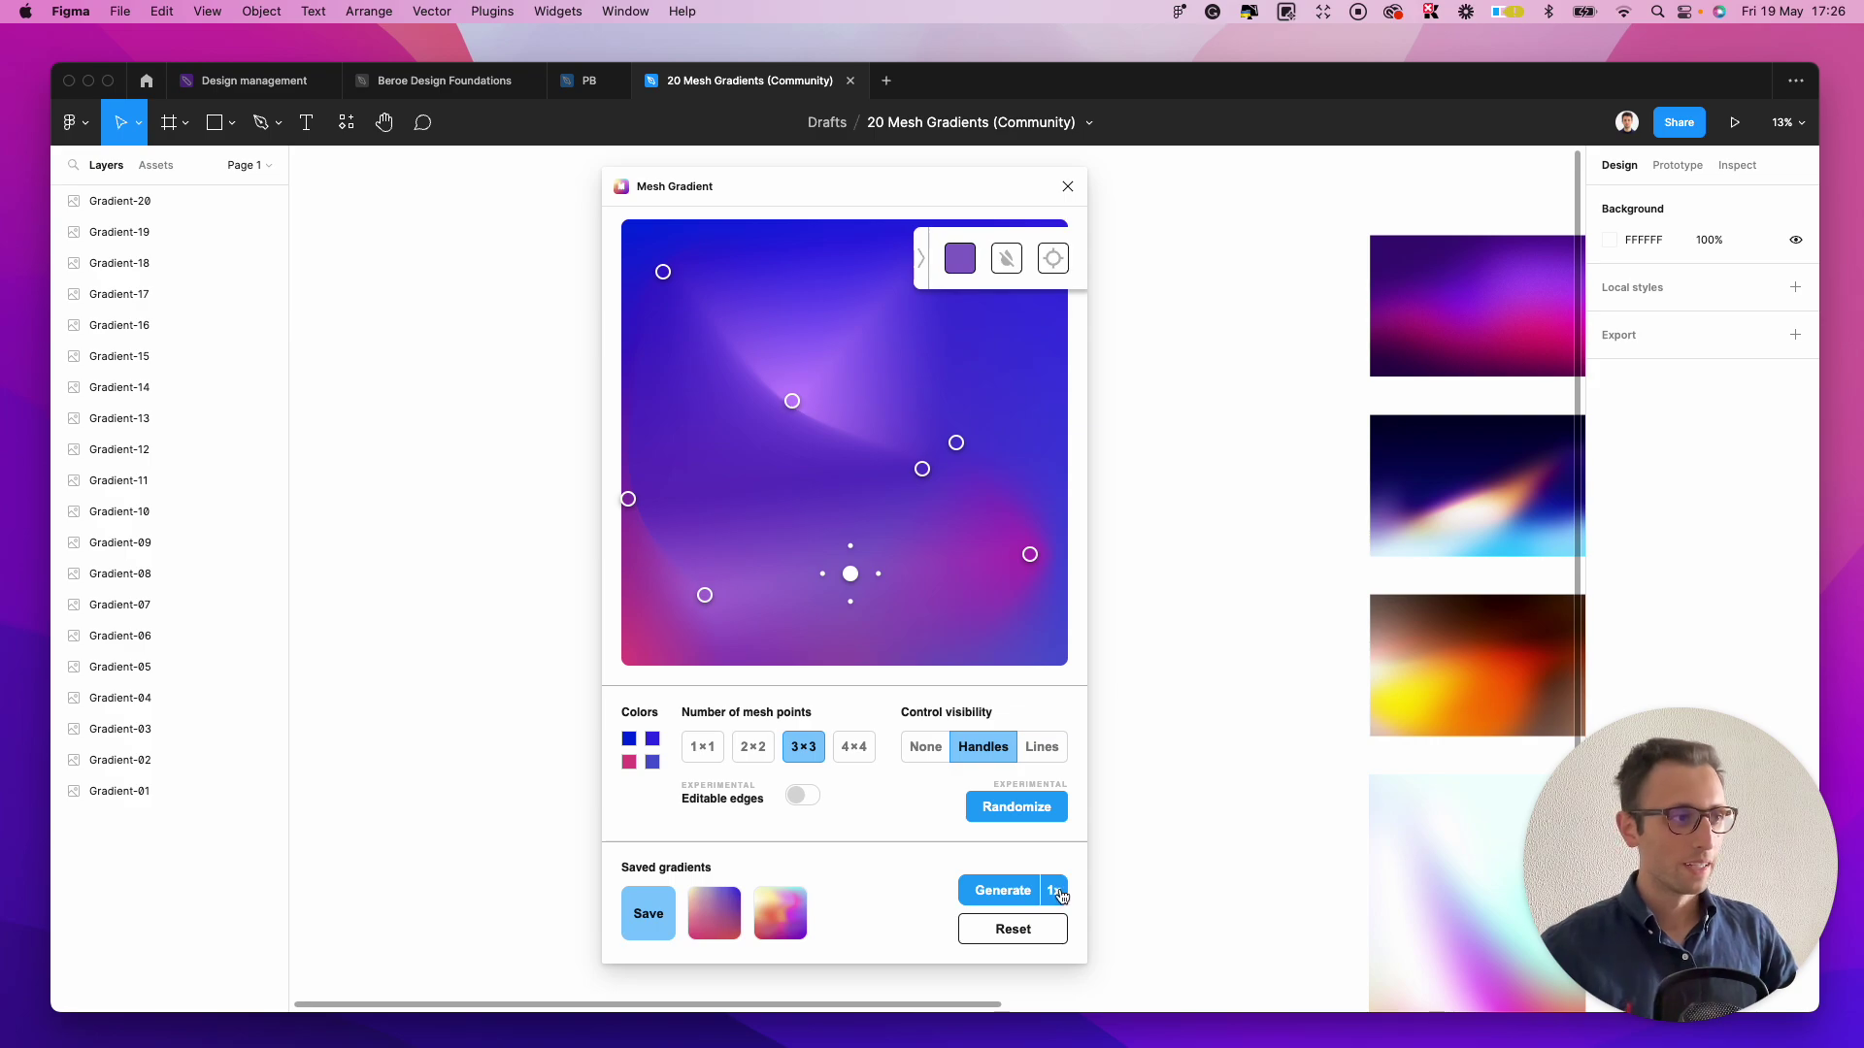
- Generate the gradient as a 512×512 rectangle and move it into empty canvas left of the grid
left_click(1006, 891)
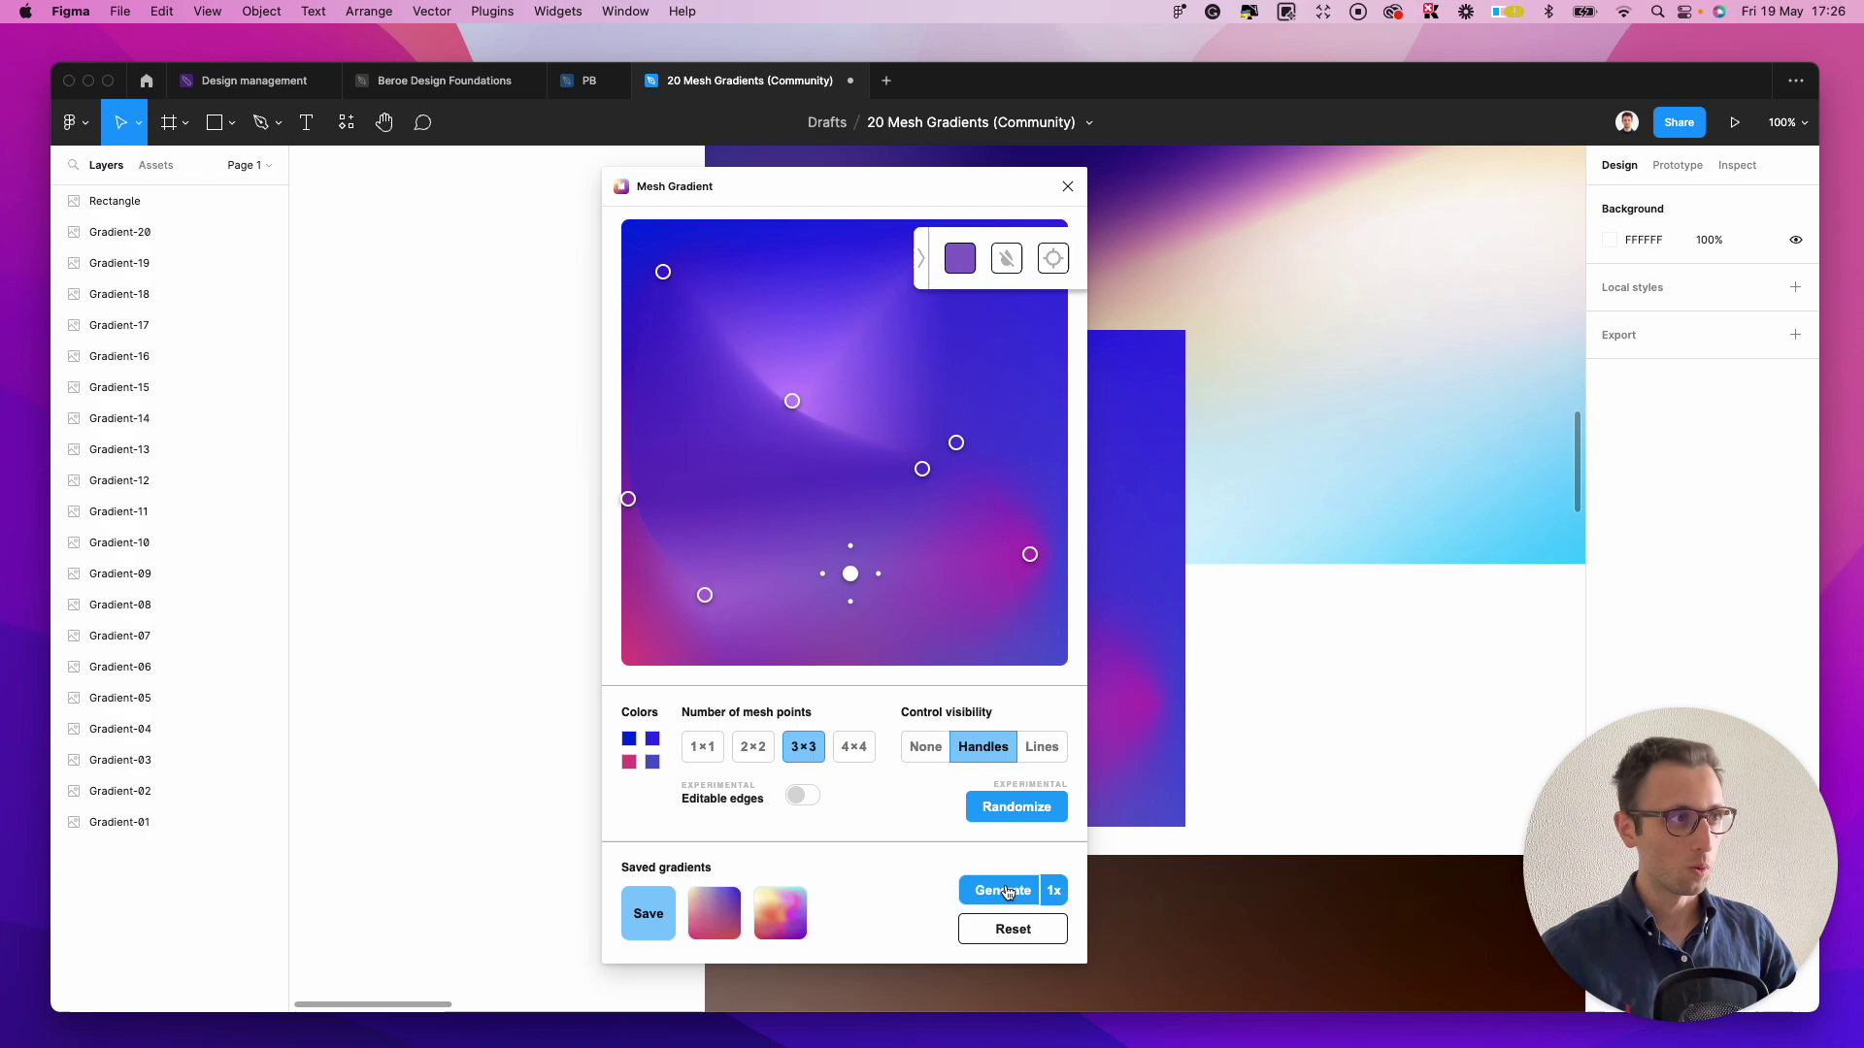
scroll(1186, 637, "down", 10)
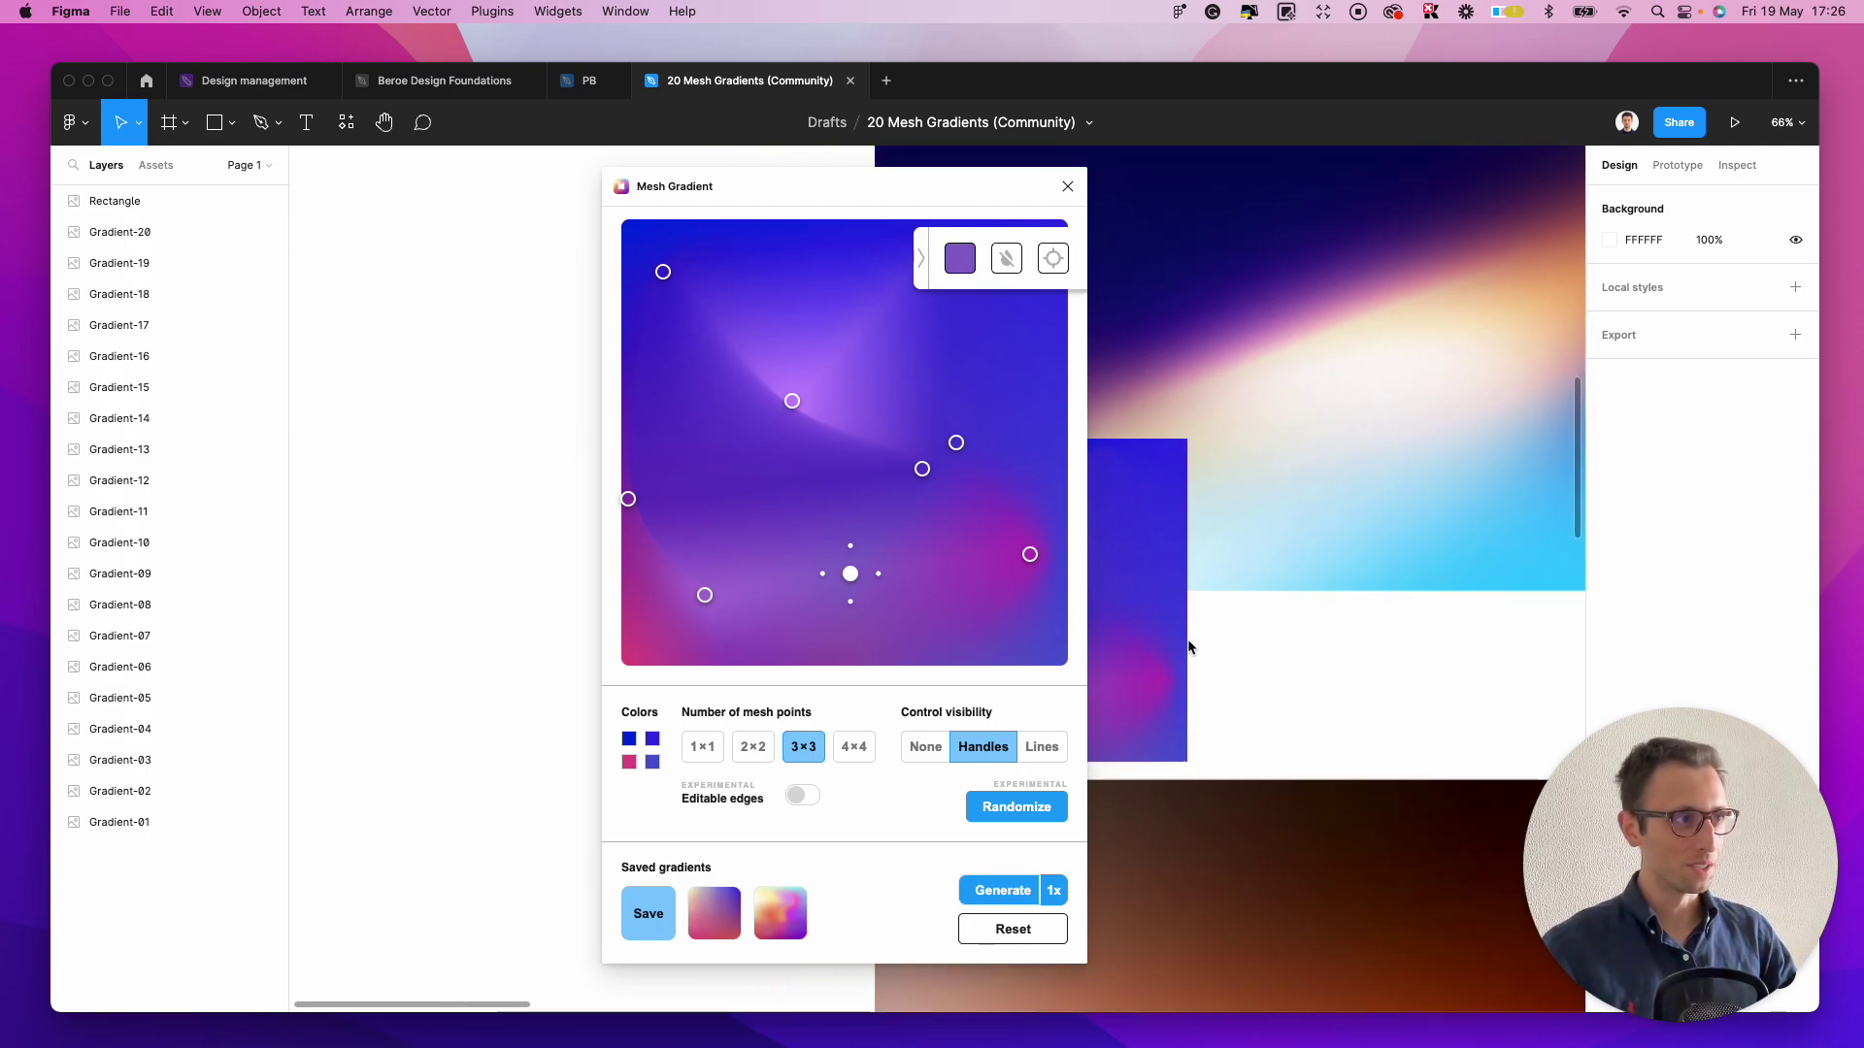
left_click(1125, 612)
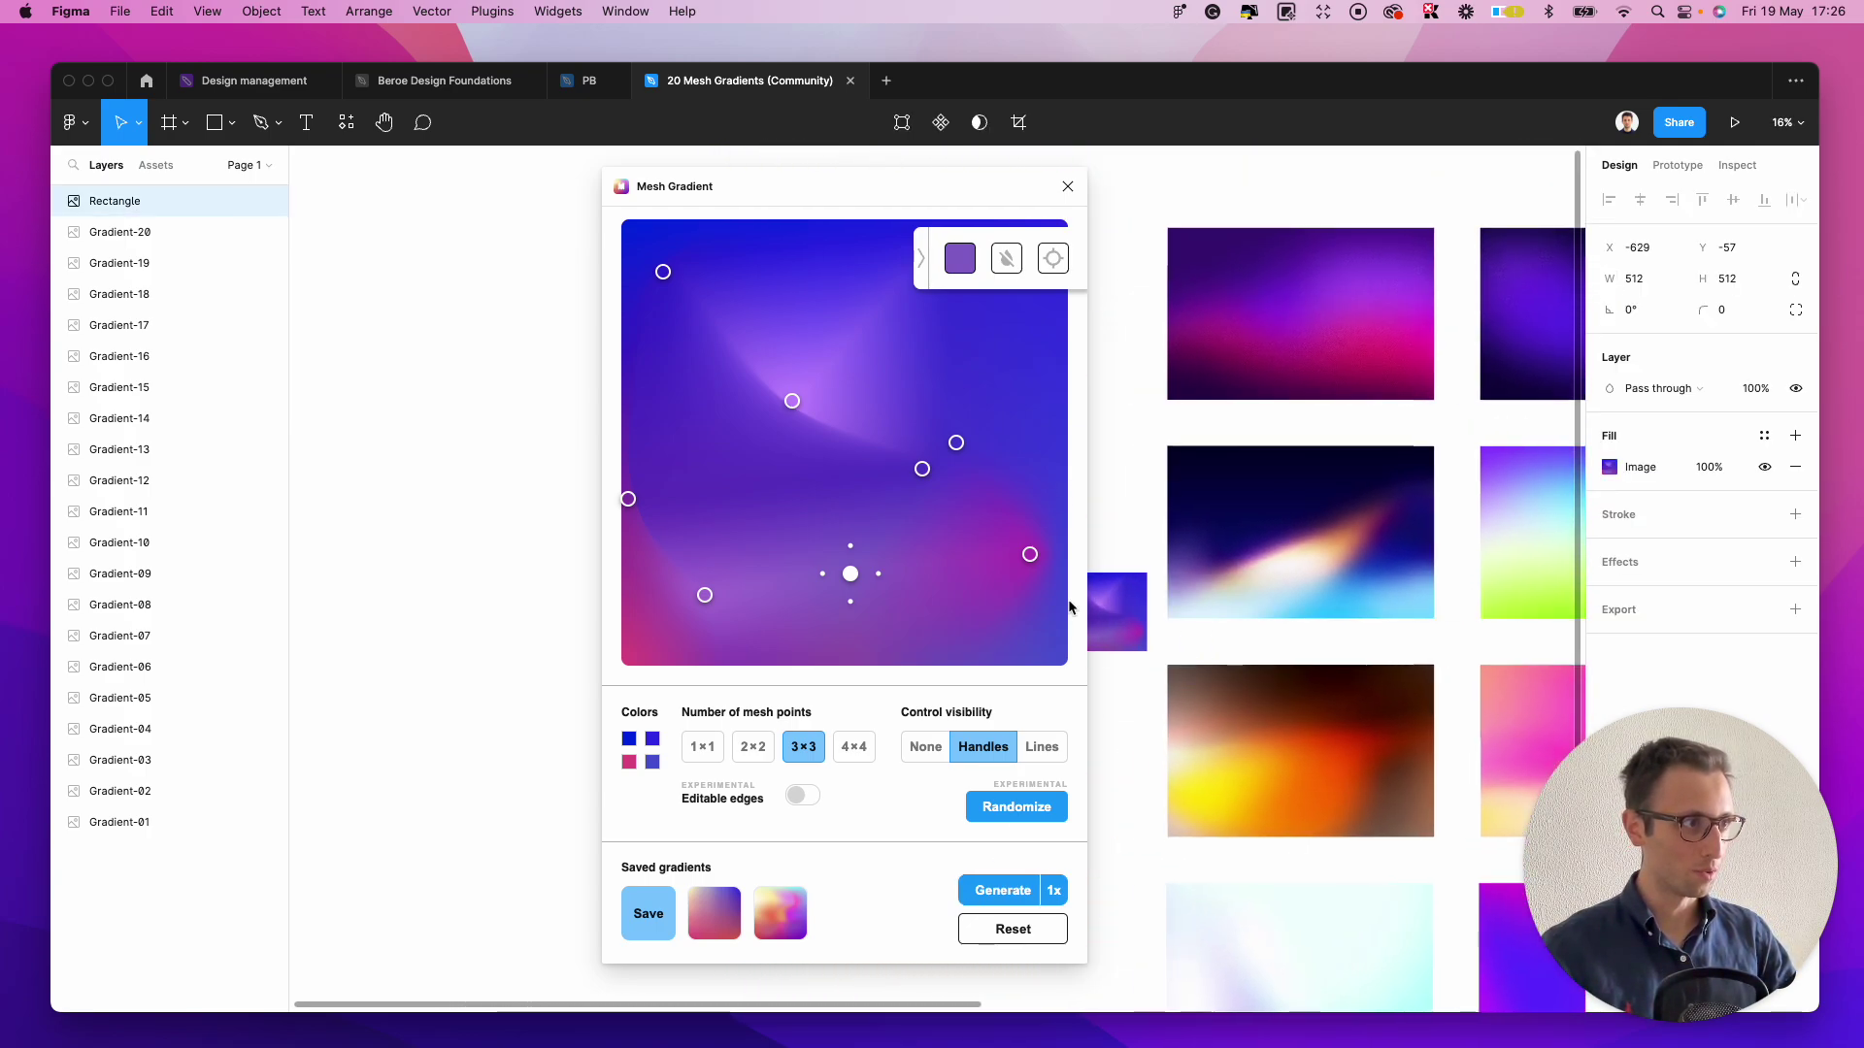
left_click_drag(1124, 612, 434, 467)
- Move the Mesh Gradient window to the right, out of the canvas view
scroll(430, 466, "left", 5)
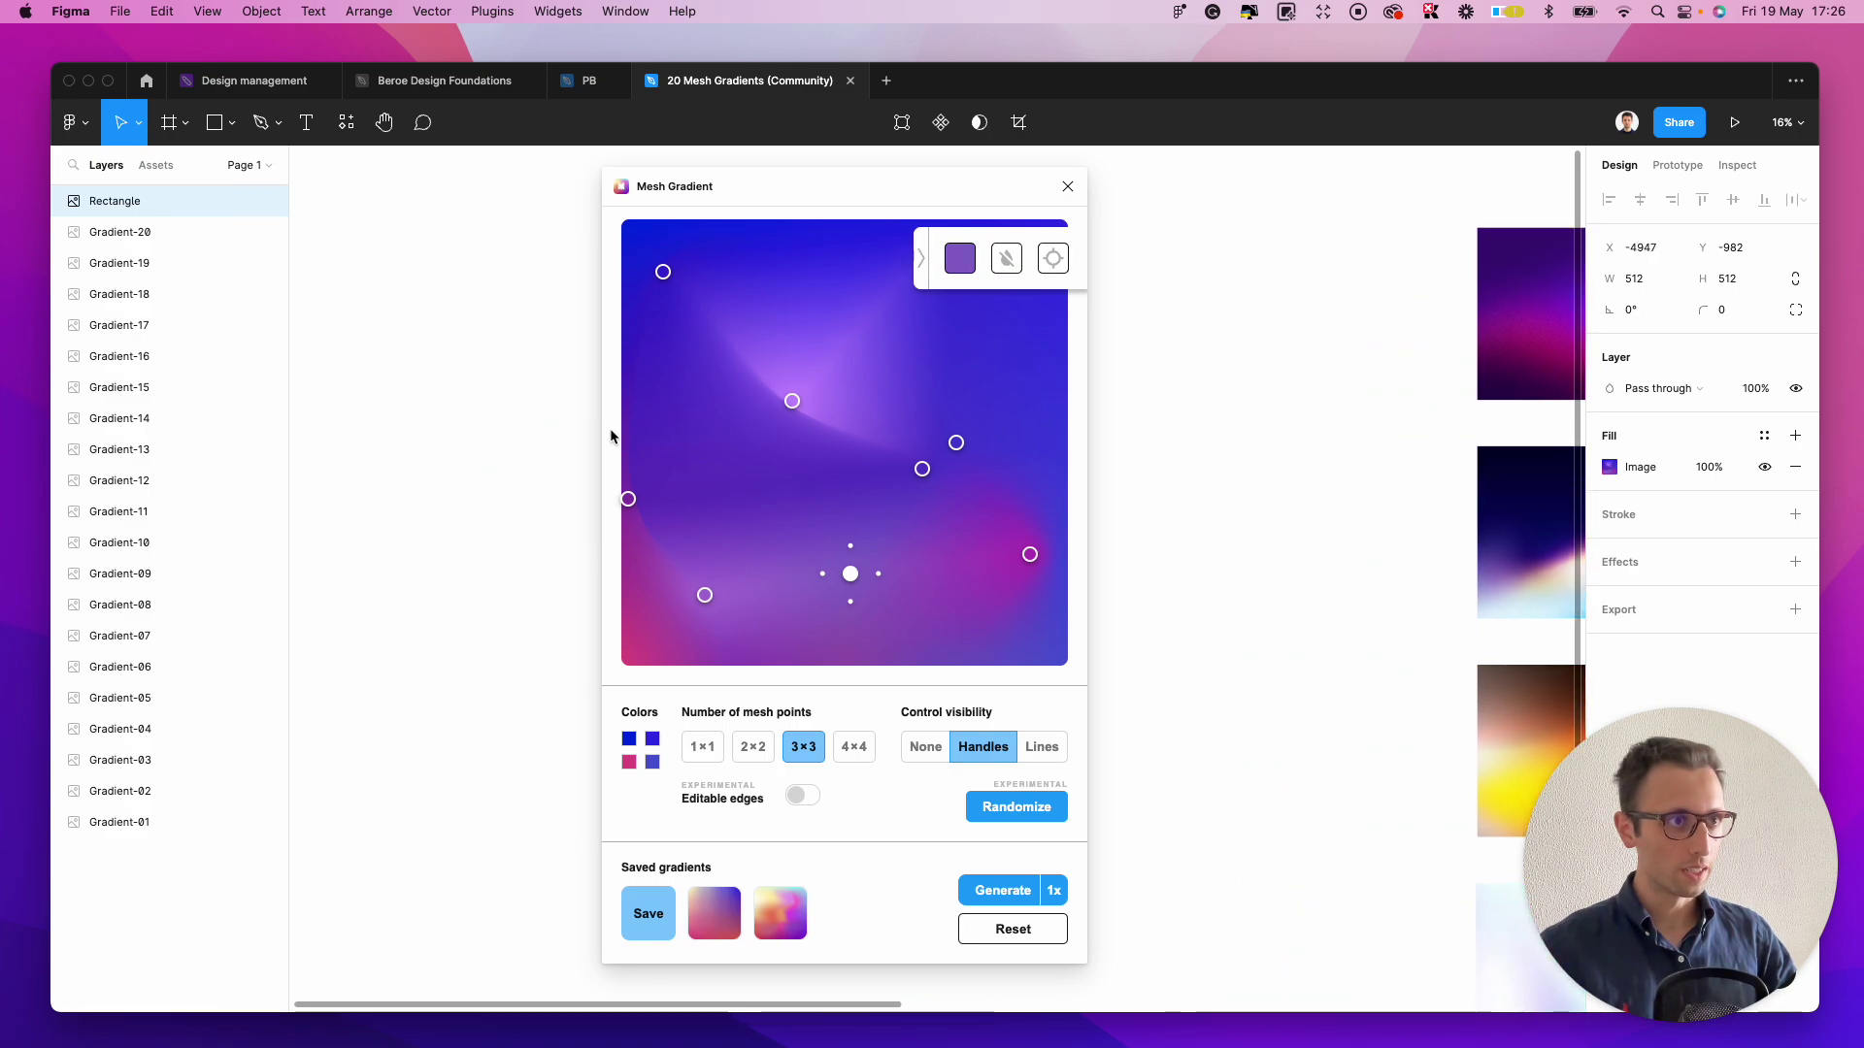
scroll(583, 442, "right", 4)
scroll(505, 451, "up", 5)
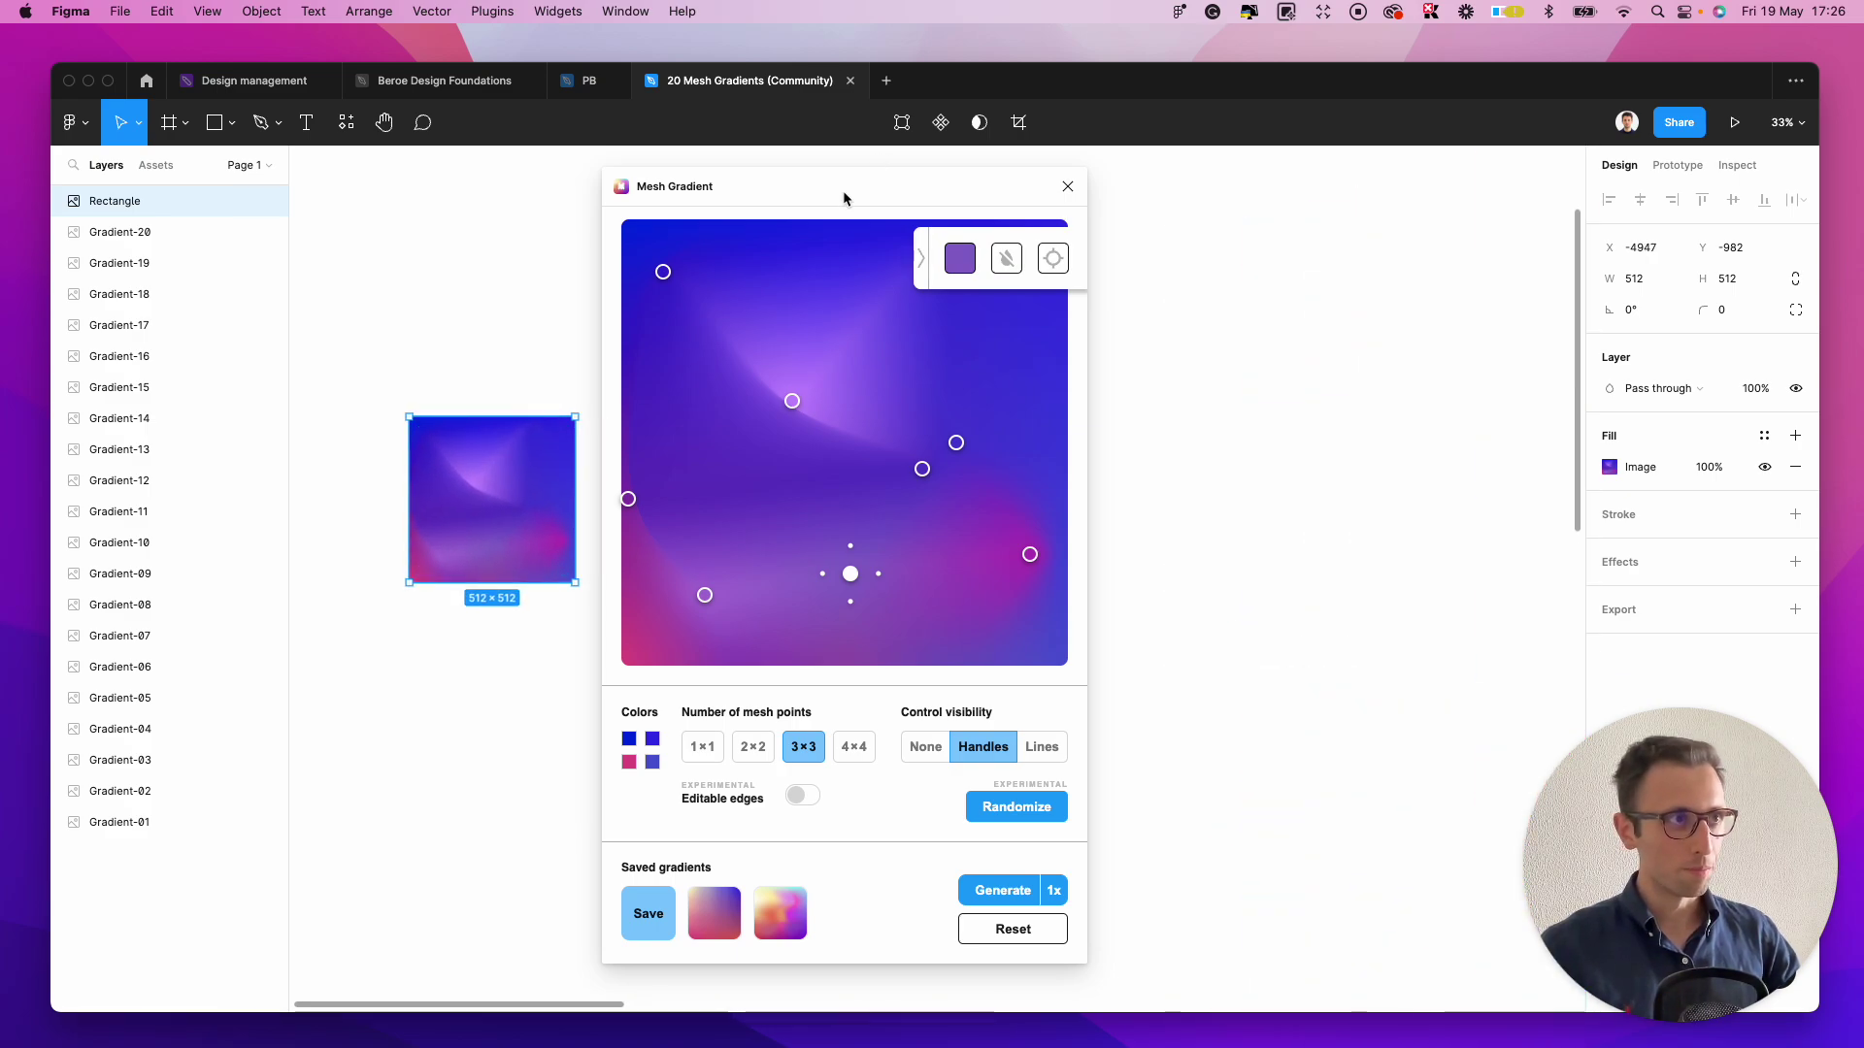
left_click_drag(842, 190, 1227, 190)
scroll(619, 367, "left", 2)
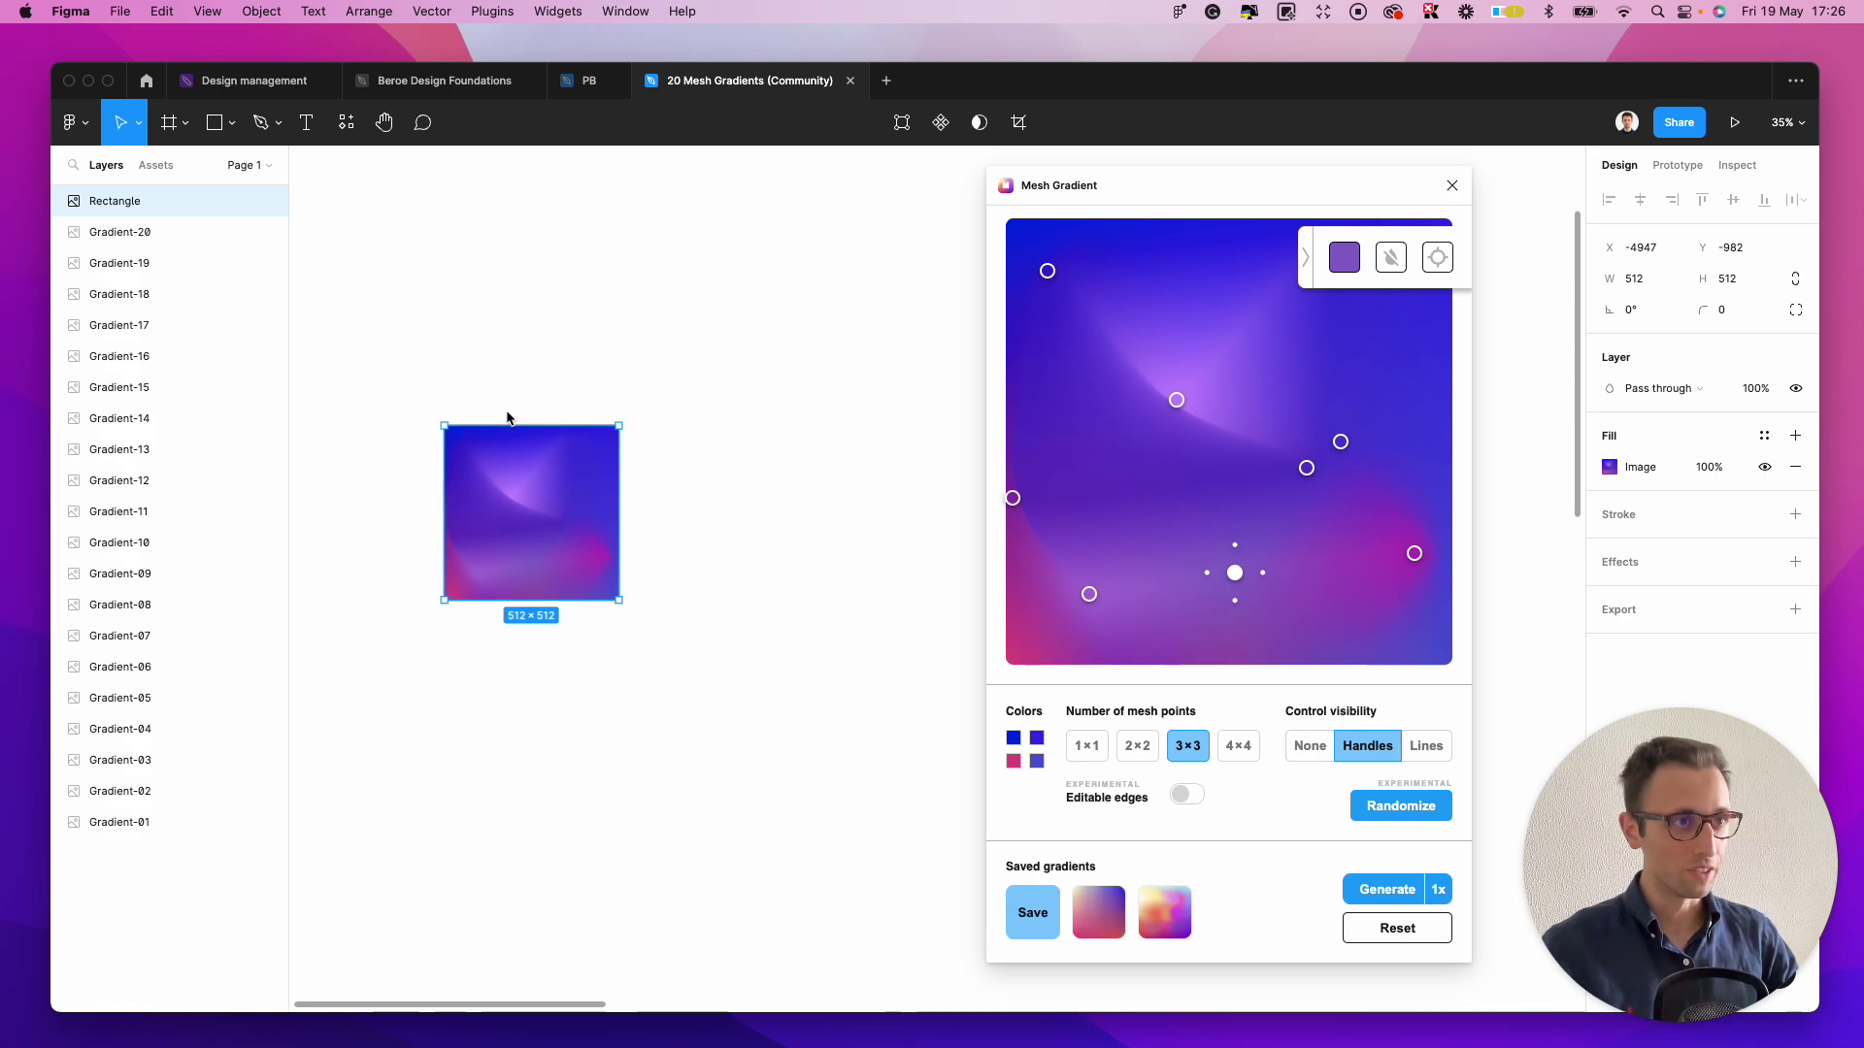
scroll(507, 416, "up", 3)
- Generate the same gradient at 5x as a 2560×2560 rectangle and move it left into open space
left_click(1438, 891)
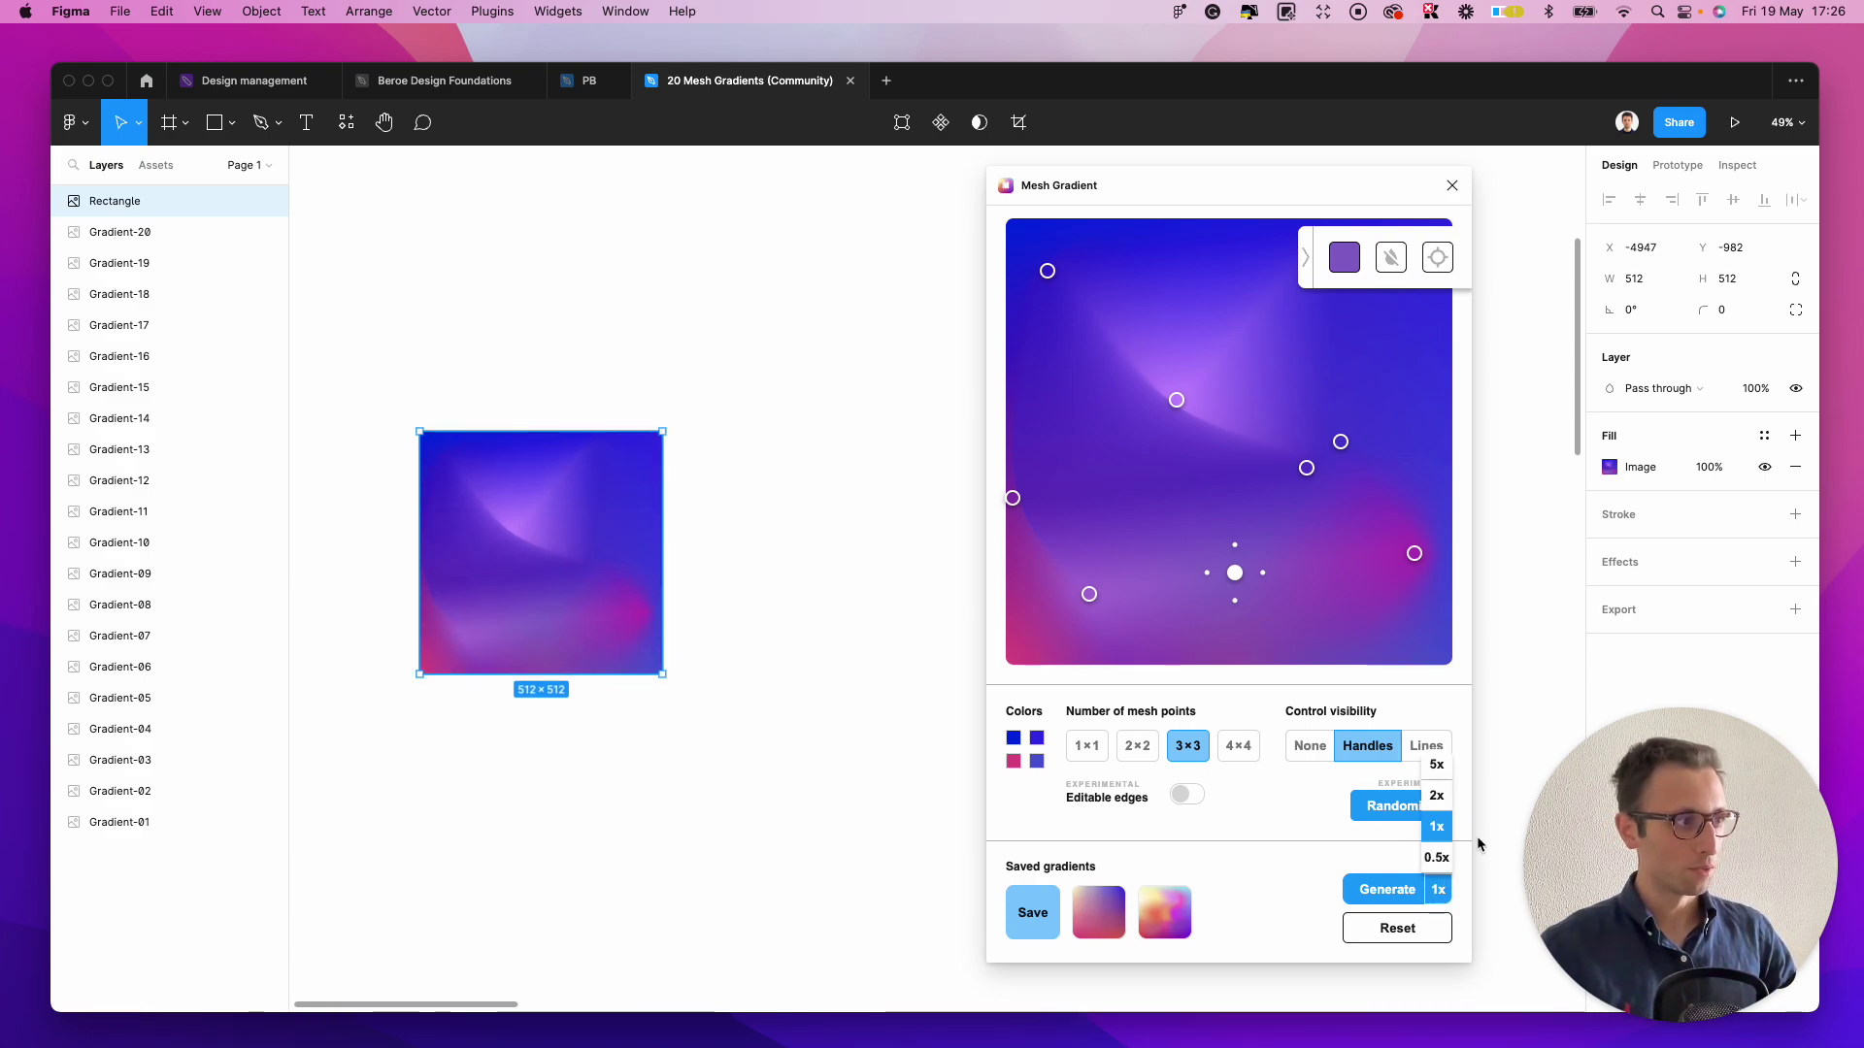
left_click(1436, 765)
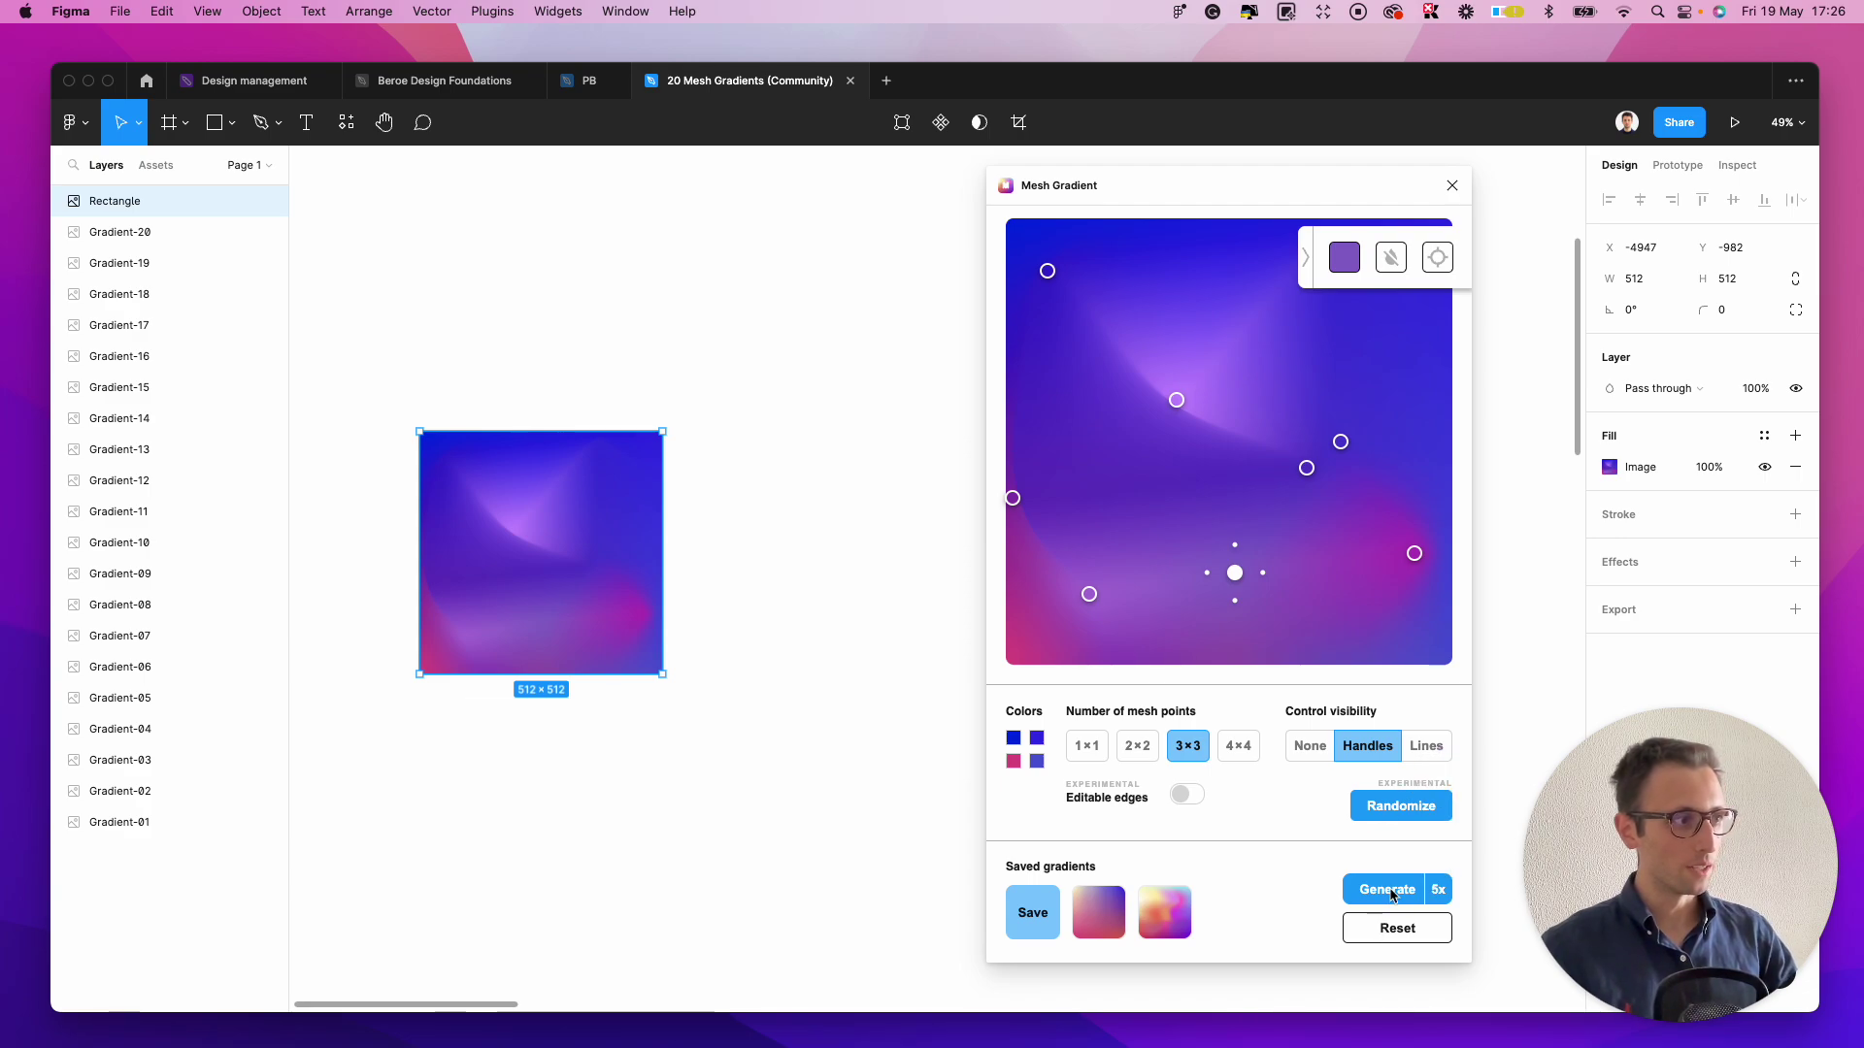
left_click(1390, 892)
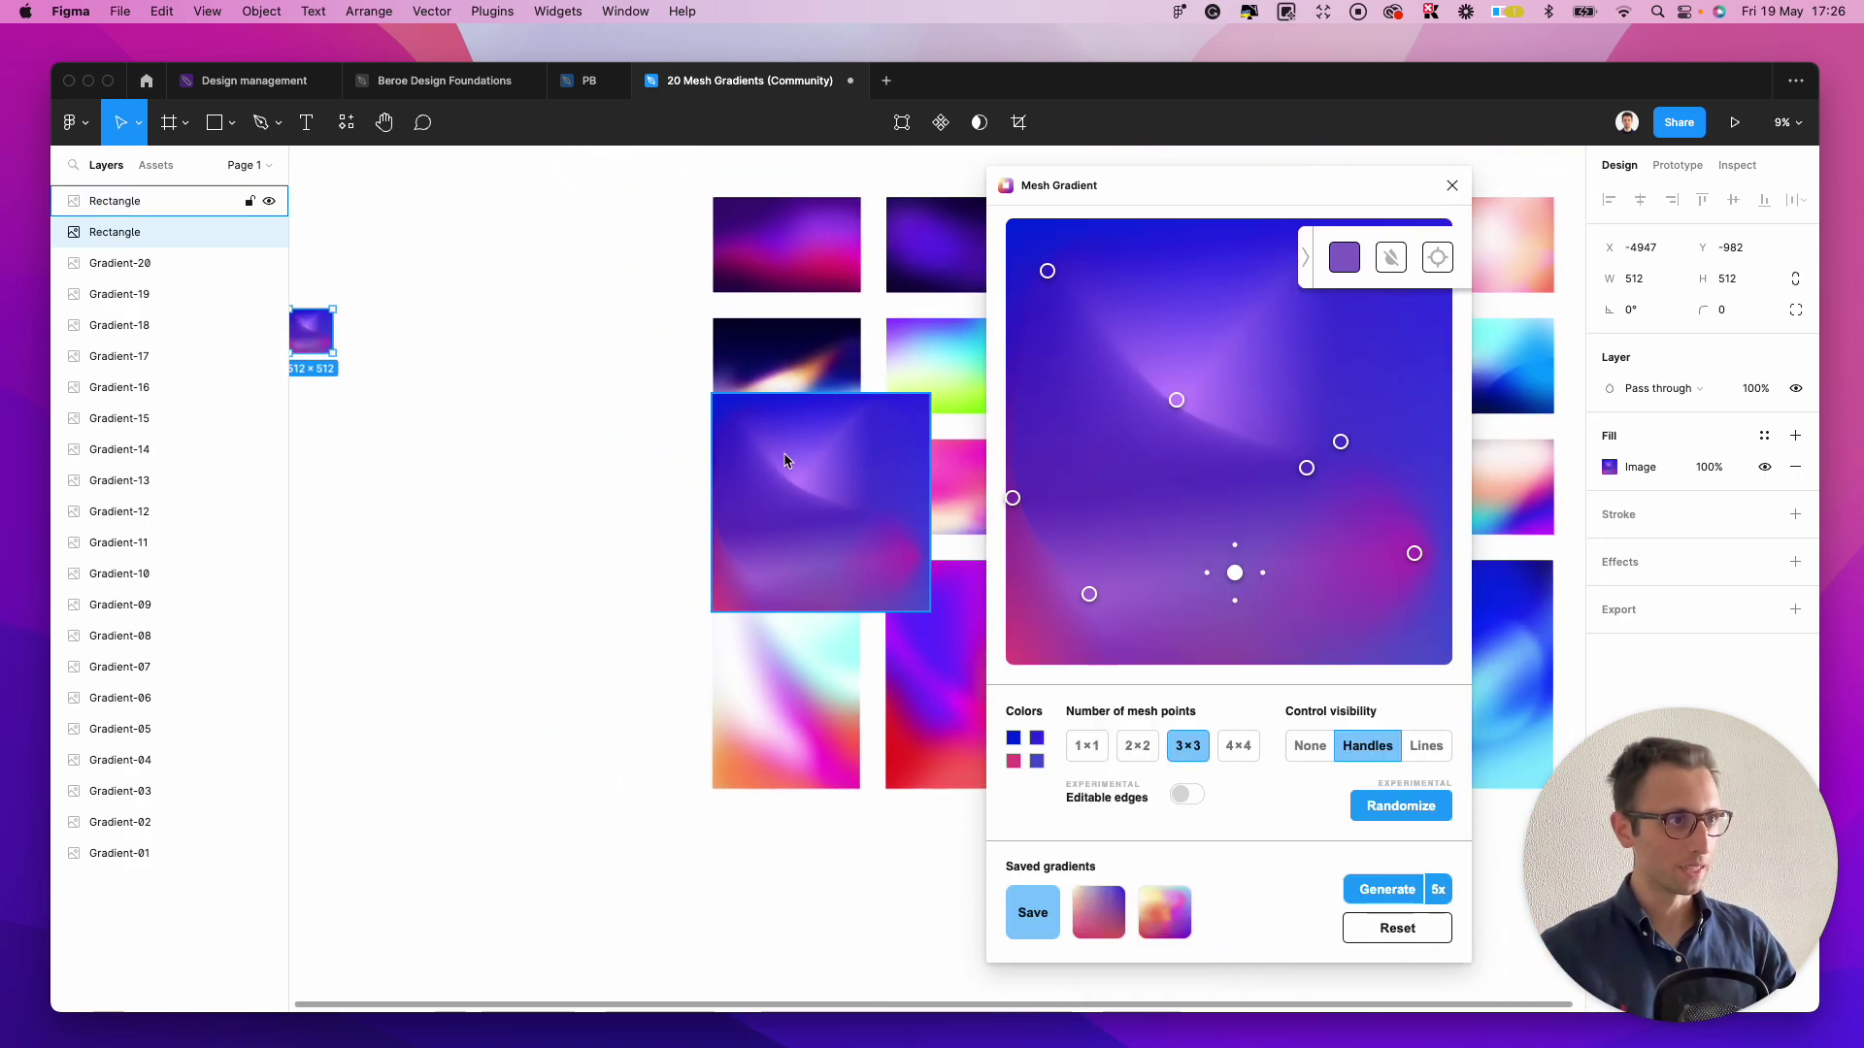
left_click_drag(786, 459, 495, 442)
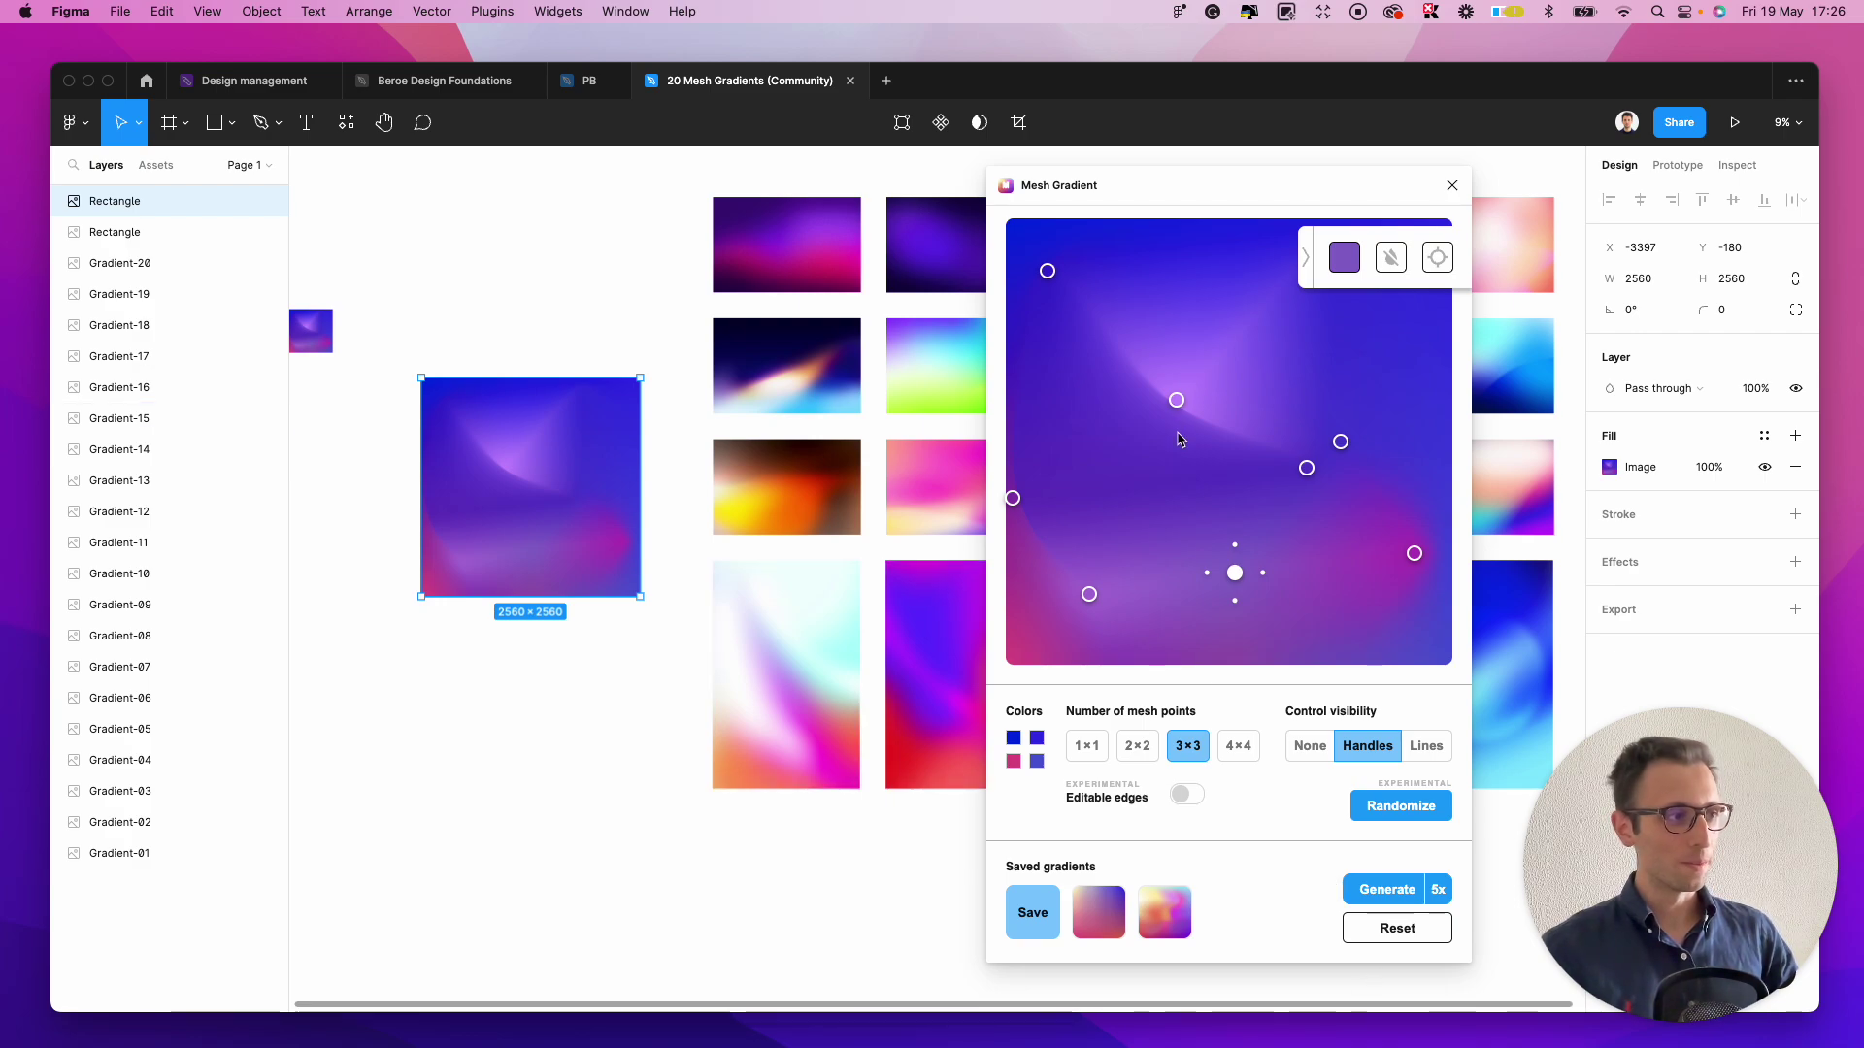
- Drag the Mesh Gradient plugin window back to the left by its title bar
left_click_drag(1256, 189, 967, 200)
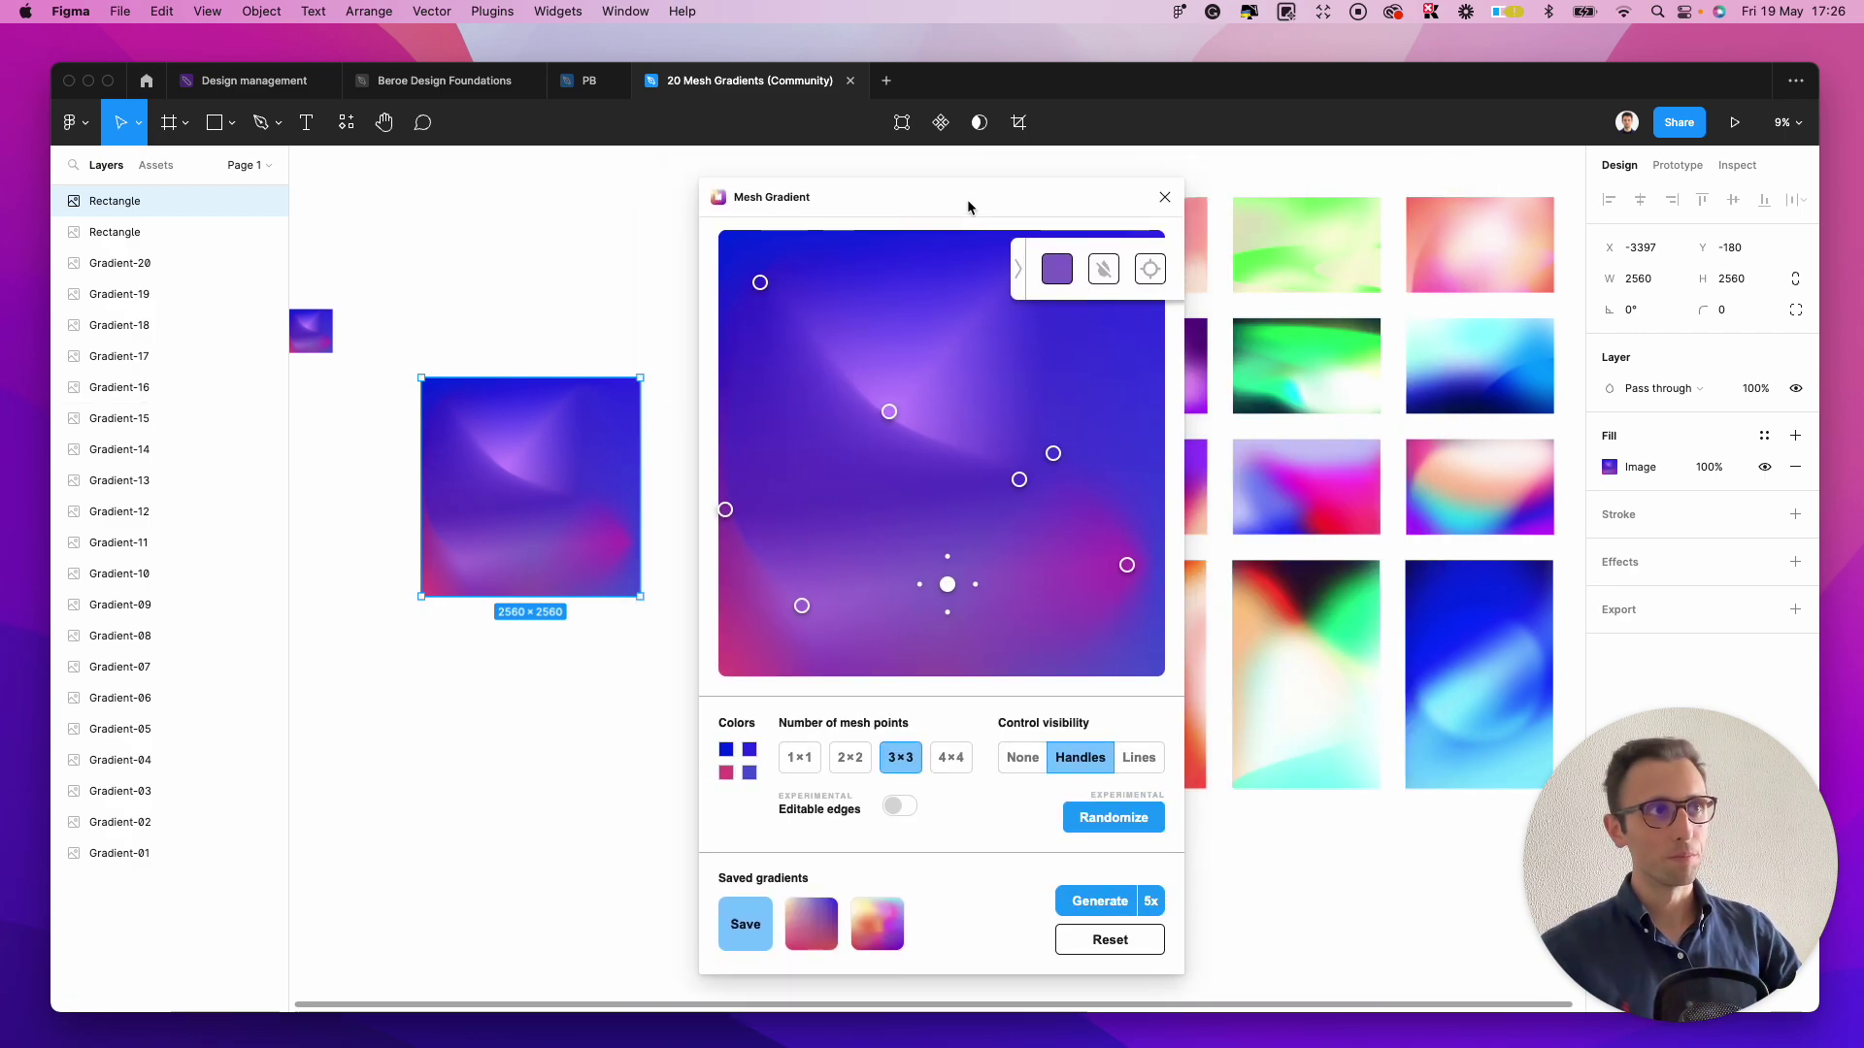